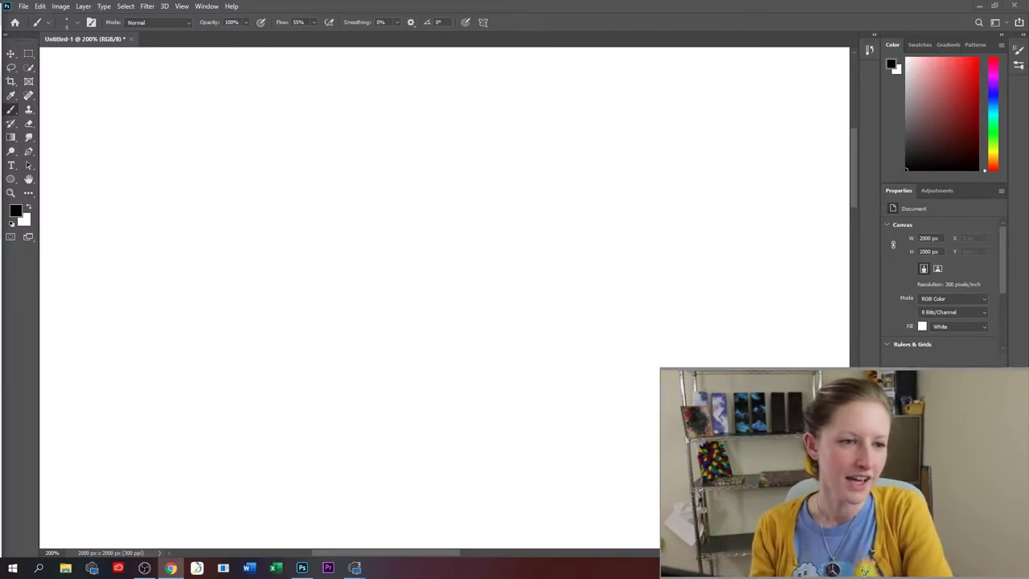
- Sketch light brush strokes for the animal's head outline, muzzle bottom and rounded back of head
left_click(153, 322)
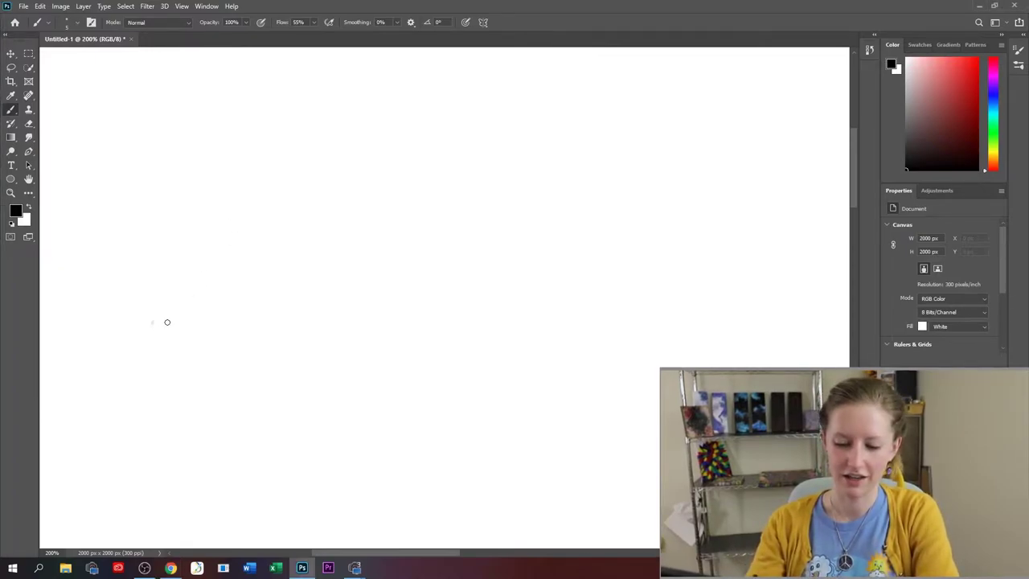
left_click_drag(159, 316, 151, 342)
mouse_move(185, 259)
left_mouse_down()
mouse_move(173, 286)
mouse_move(225, 216)
left_mouse_up()
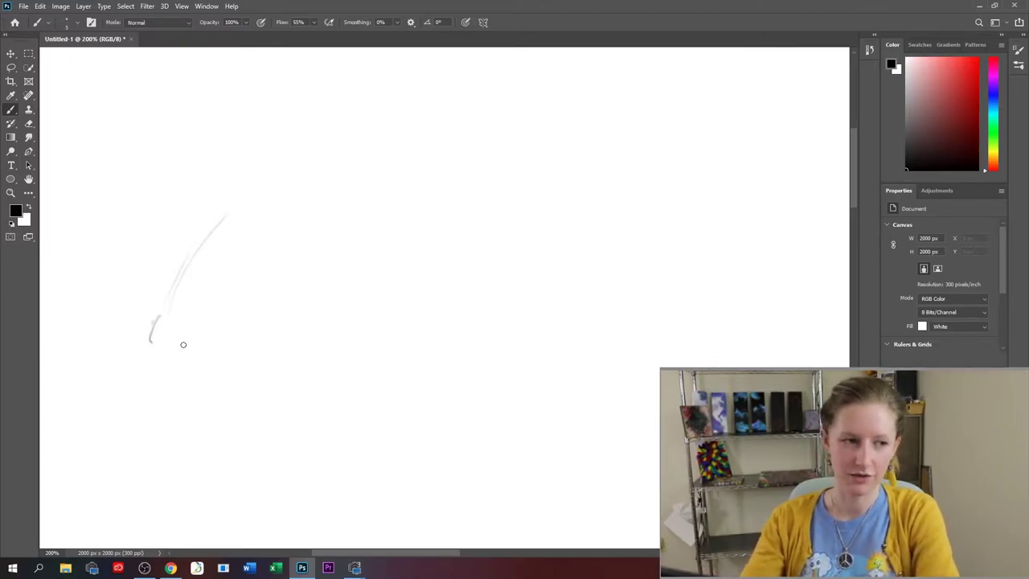
mouse_move(154, 332)
left_mouse_down()
mouse_move(257, 344)
mouse_move(326, 287)
left_mouse_up()
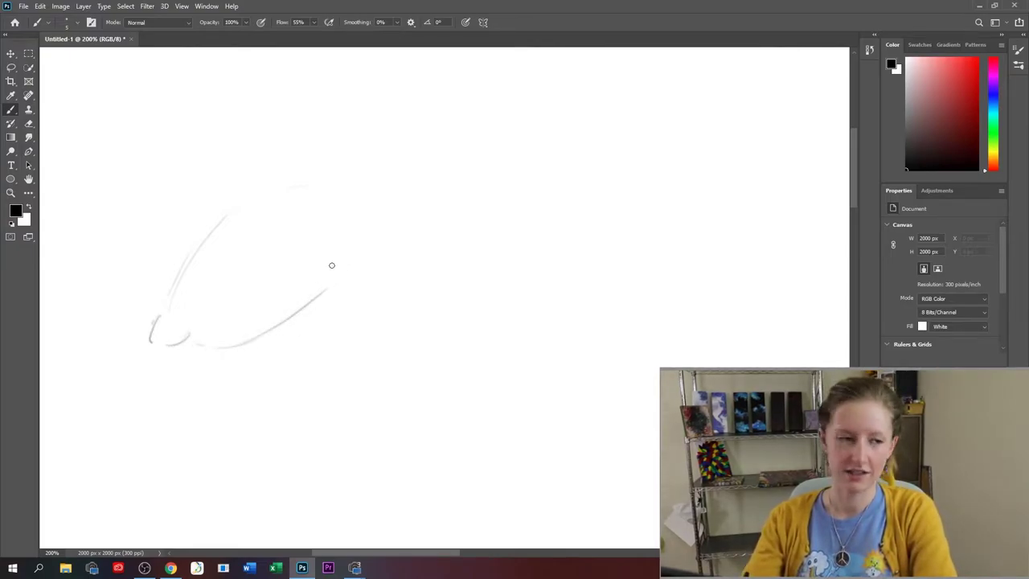
mouse_move(336, 197)
left_mouse_down()
mouse_move(352, 262)
mouse_move(339, 200)
mouse_move(351, 252)
mouse_move(344, 206)
left_mouse_up()
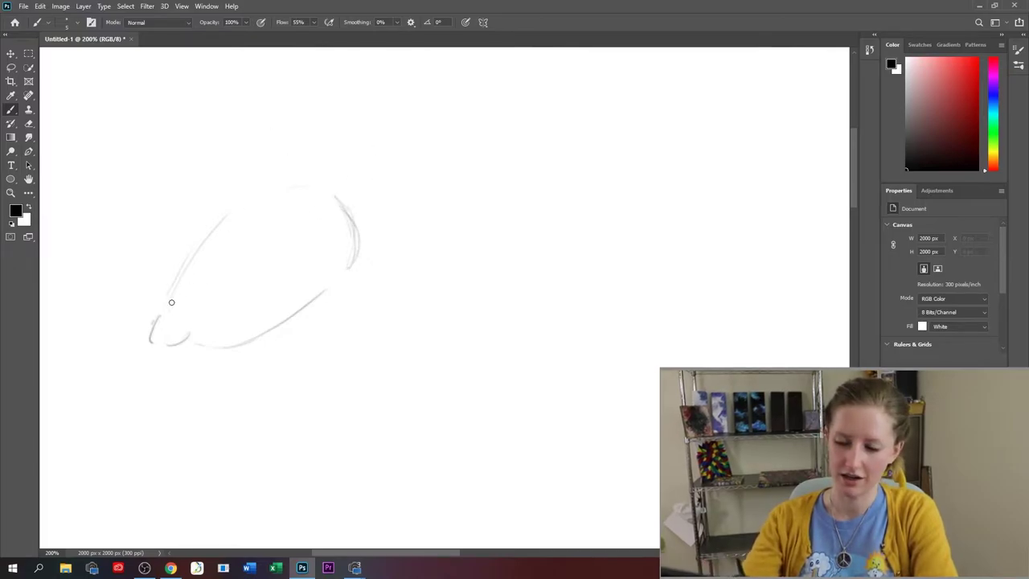
mouse_move(176, 280)
left_mouse_down()
mouse_move(214, 212)
mouse_move(172, 298)
mouse_move(249, 168)
left_mouse_up()
- Rough in the ear, the long line above the head, the neck-and-back line and underside strokes
mouse_move(366, 78)
left_mouse_down()
mouse_move(297, 125)
mouse_move(363, 77)
left_mouse_up()
left_click_drag(249, 173, 295, 97)
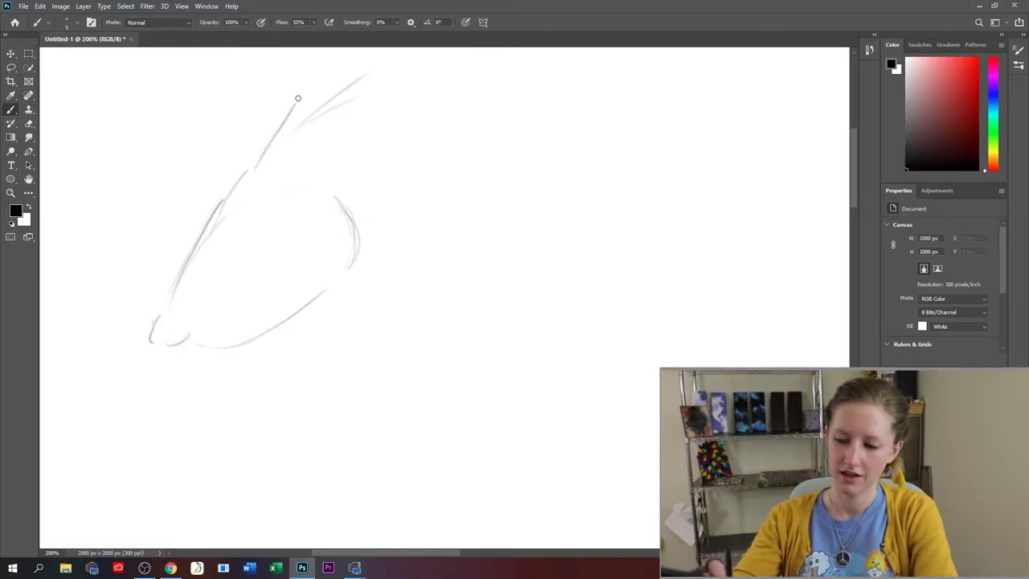
left_click_drag(268, 152, 321, 59)
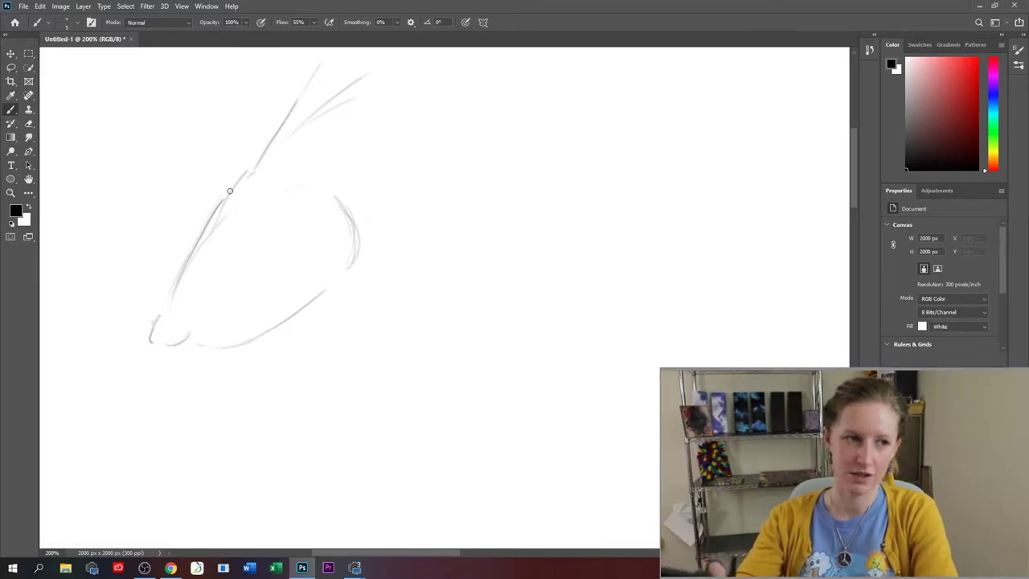
left_click_drag(230, 190, 226, 207)
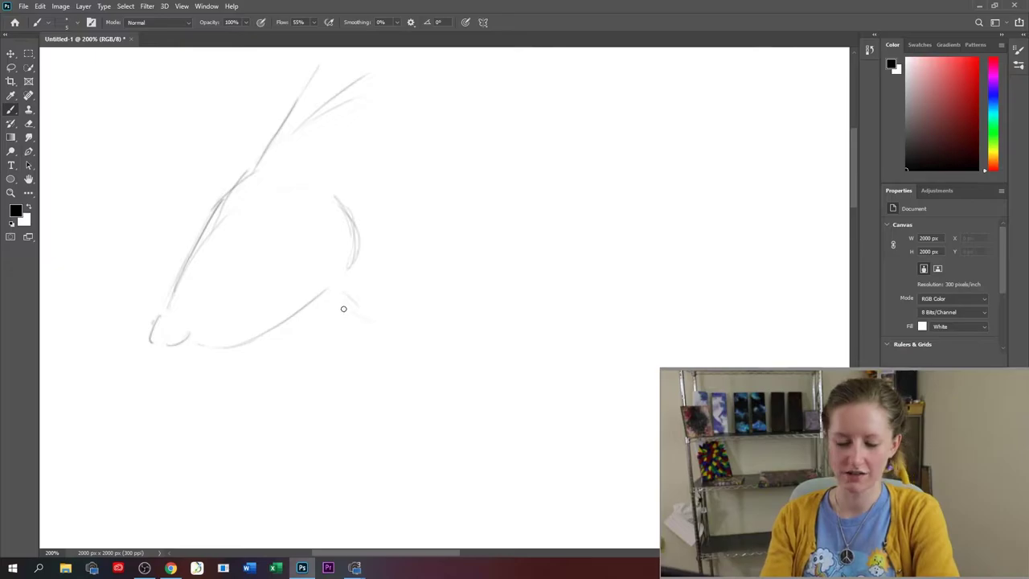
mouse_move(338, 304)
left_mouse_down()
mouse_move(422, 341)
mouse_move(538, 344)
mouse_move(714, 302)
left_mouse_up()
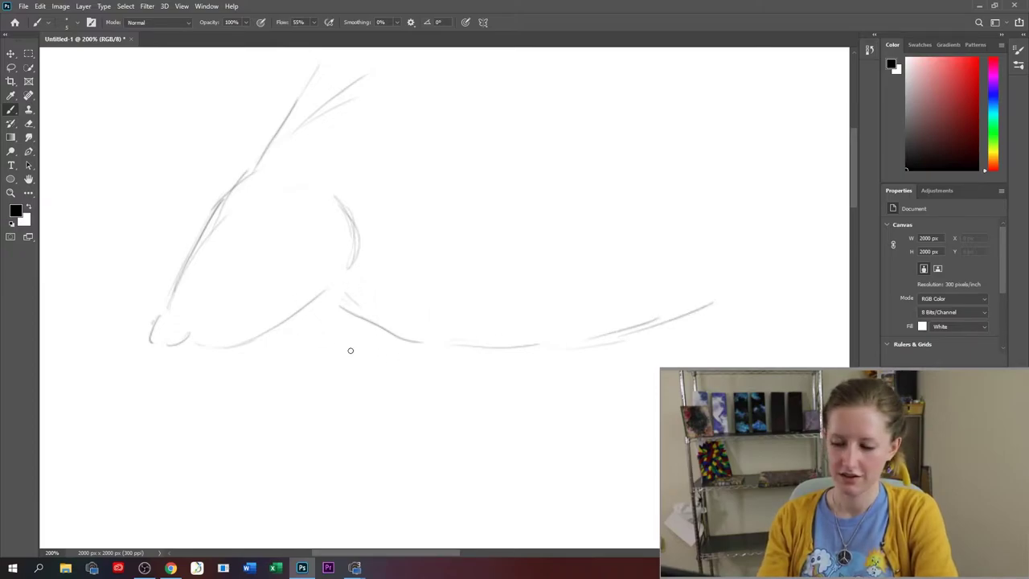
left_click_drag(328, 321, 286, 350)
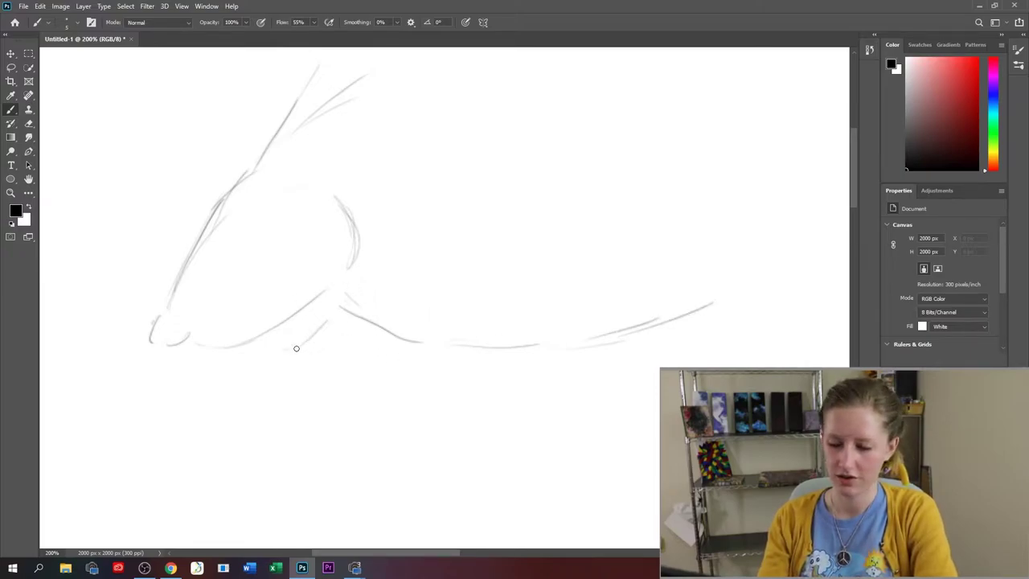
left_click_drag(376, 342, 329, 352)
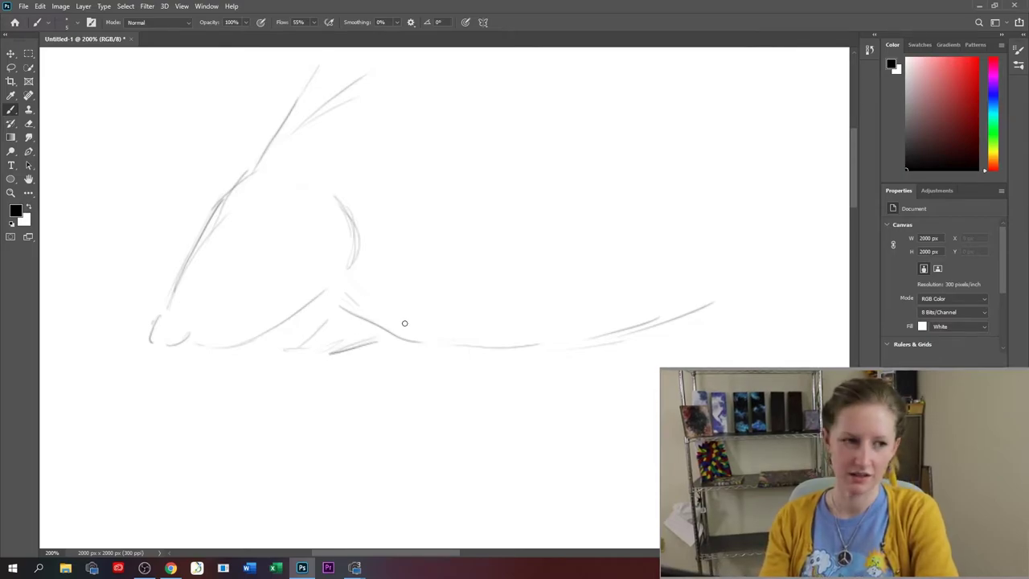
- Firm up the ear outline, shade its inside, and trace the snout's front darker
mouse_move(344, 203)
left_mouse_down()
mouse_move(323, 214)
mouse_move(352, 218)
mouse_move(331, 253)
left_mouse_up()
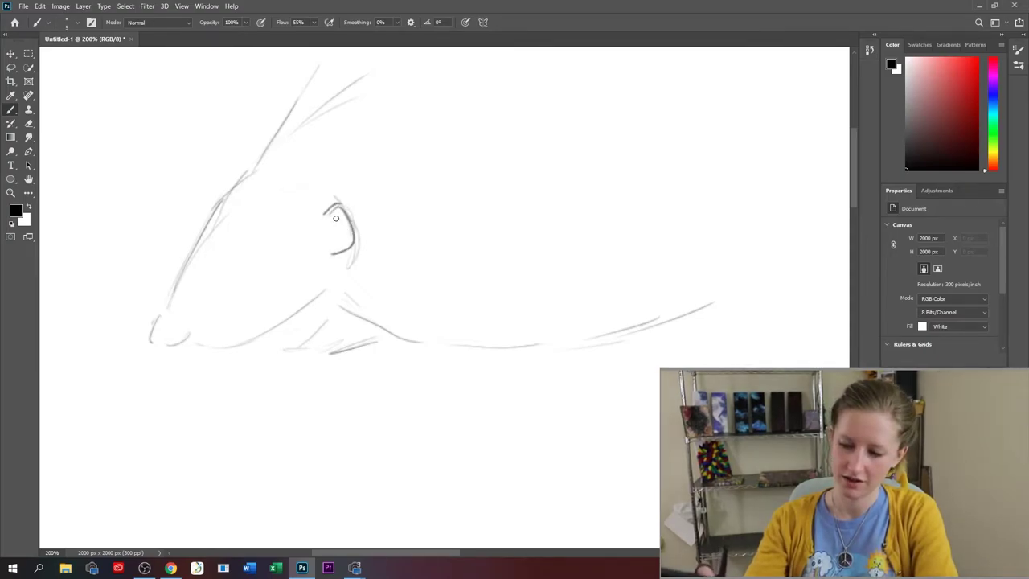
mouse_move(336, 218)
left_mouse_down()
mouse_move(330, 236)
mouse_move(340, 243)
left_mouse_up()
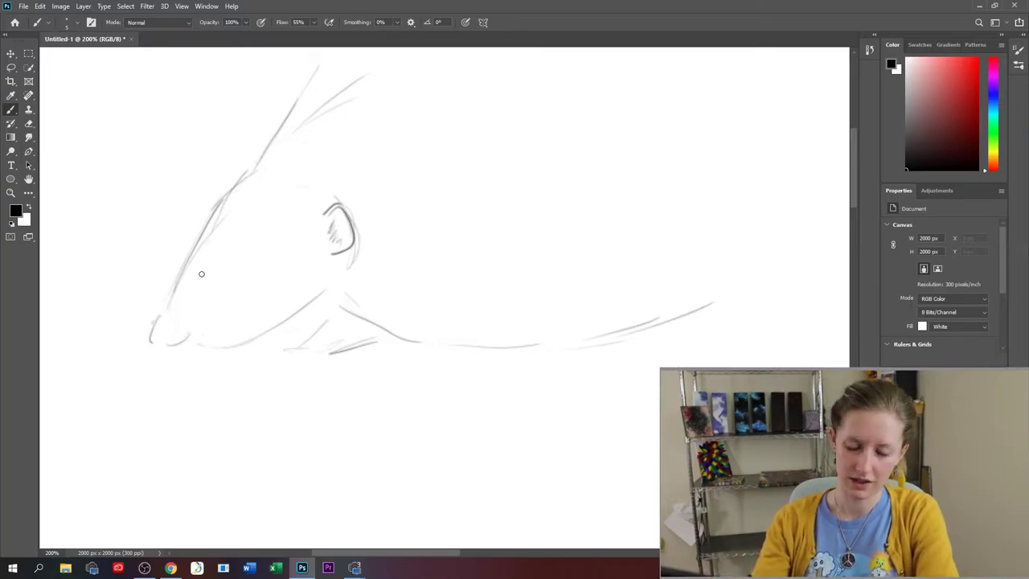
left_click_drag(176, 283, 166, 316)
mouse_move(214, 207)
left_mouse_down()
mouse_move(164, 322)
mouse_move(163, 336)
mouse_move(181, 339)
mouse_move(169, 349)
mouse_move(197, 337)
mouse_move(181, 348)
left_mouse_up()
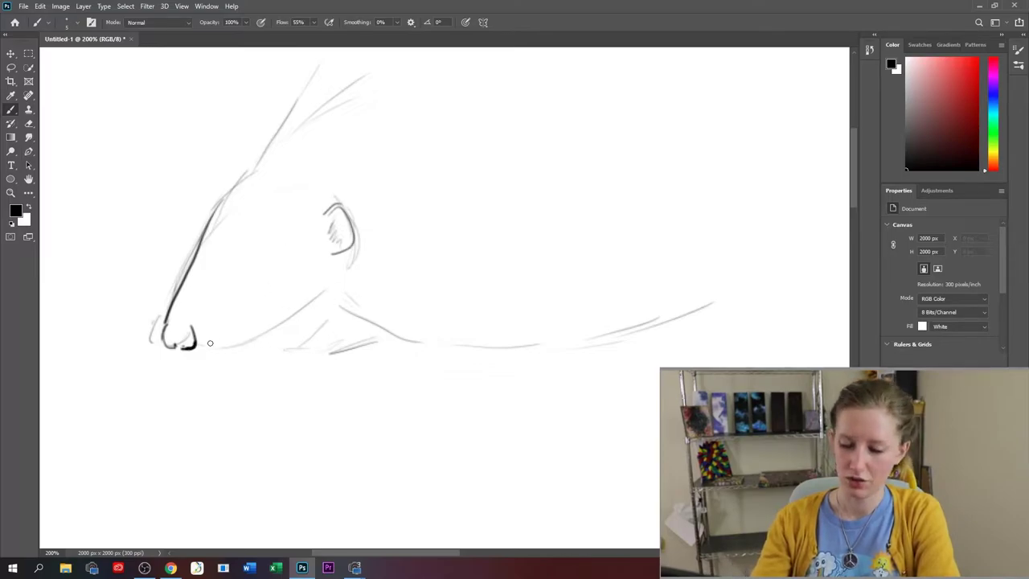
- Darken the jaw and upper snout lines, draw a round eye, then scroll the canvas right
mouse_move(202, 346)
left_mouse_down()
mouse_move(352, 270)
mouse_move(361, 242)
mouse_move(343, 276)
mouse_move(241, 334)
left_mouse_up()
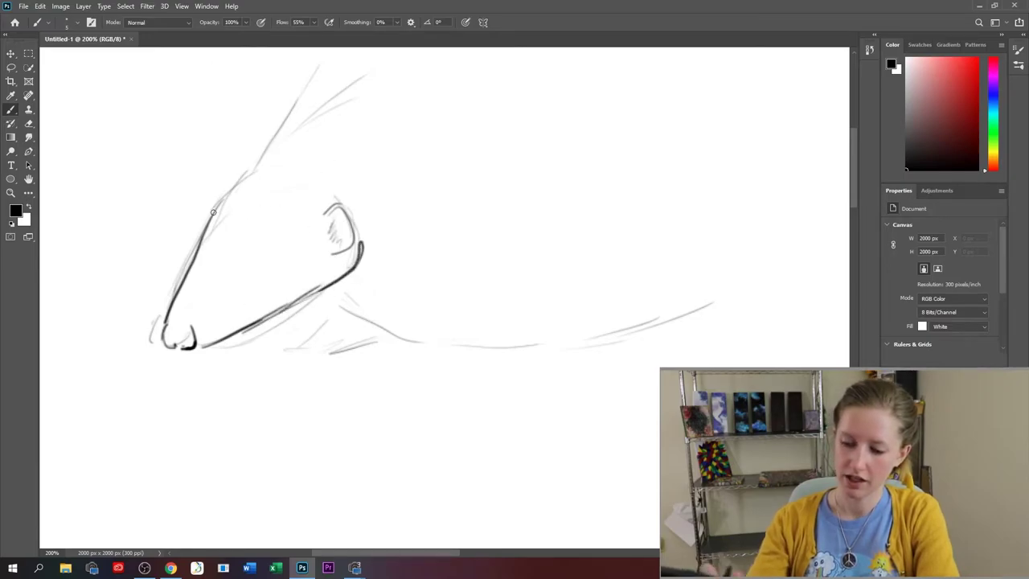
left_click_drag(213, 224, 255, 176)
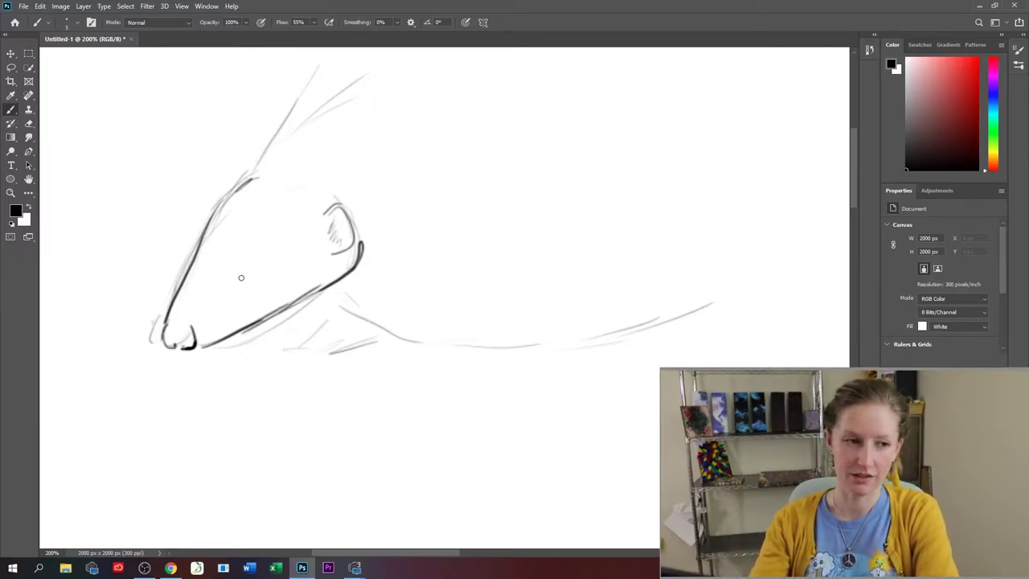
left_click_drag(244, 268, 270, 251)
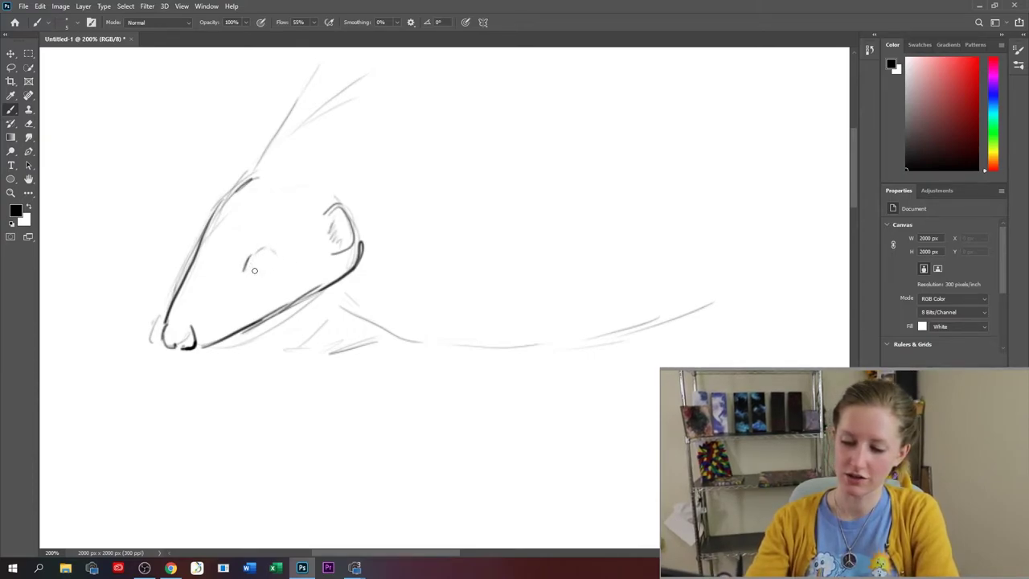
left_click_drag(262, 271, 273, 262)
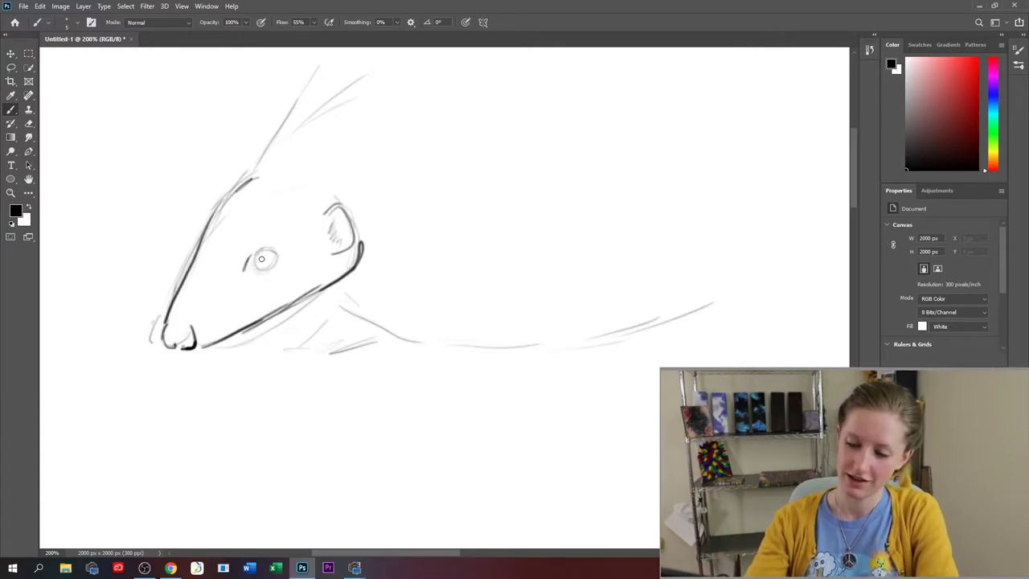
mouse_move(264, 257)
left_mouse_down()
mouse_move(277, 254)
mouse_move(262, 249)
mouse_move(254, 274)
left_mouse_up()
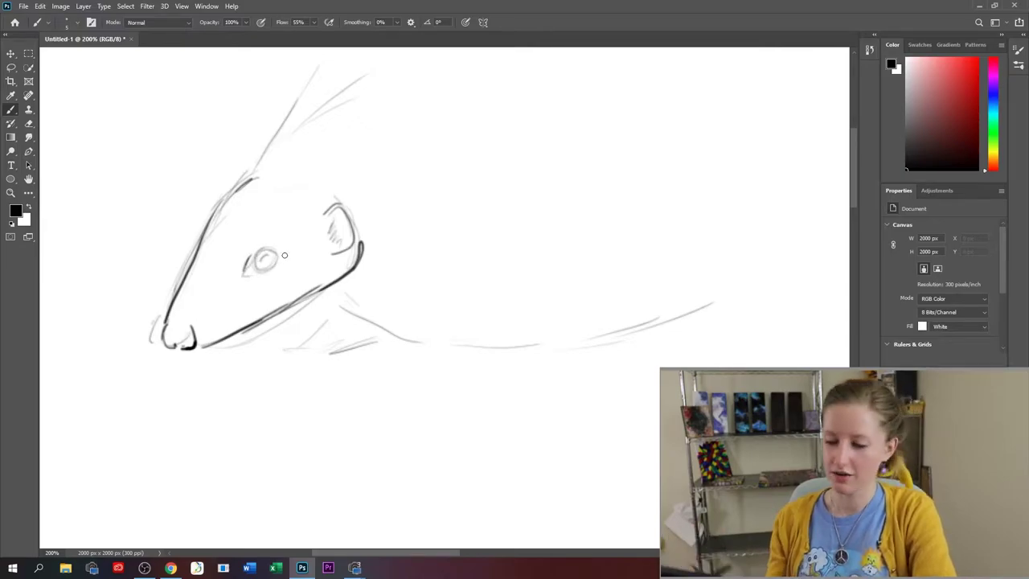
left_click_drag(441, 554, 562, 547)
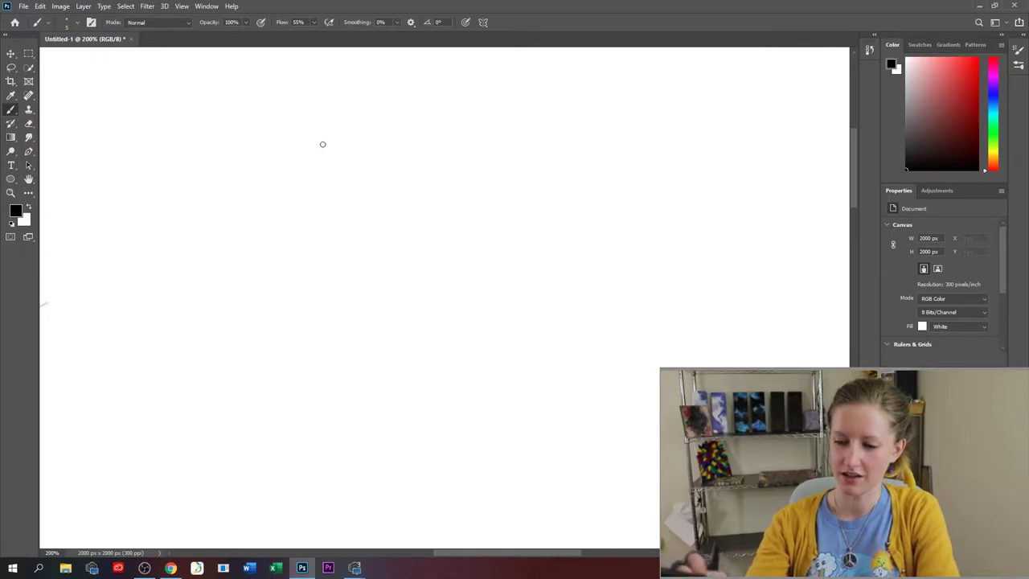
- Sketch the new animal's oval head with two tall pointed ears, strengthening both ear edges
mouse_move(308, 156)
left_mouse_down()
mouse_move(398, 99)
mouse_move(337, 203)
left_mouse_up()
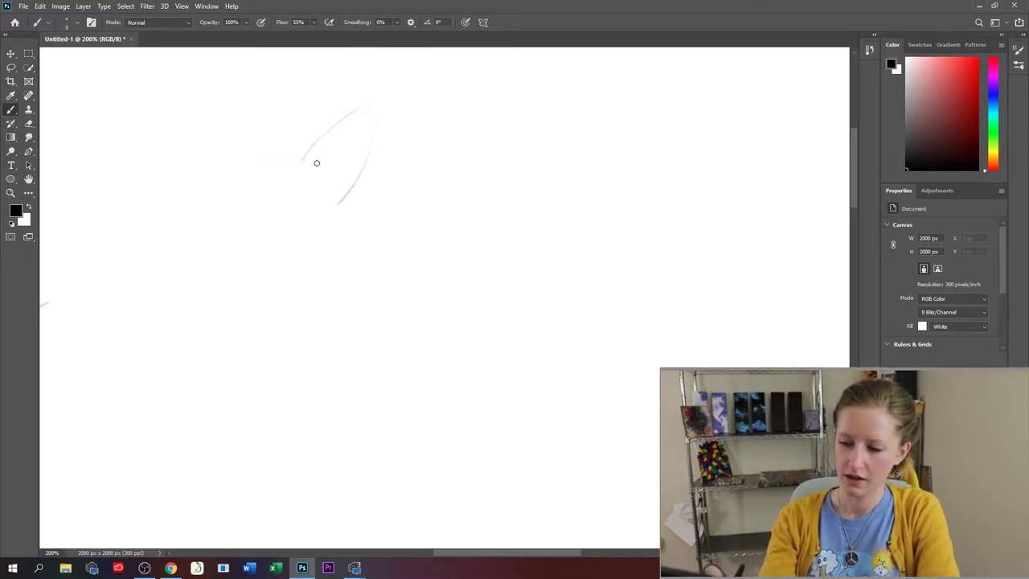
mouse_move(225, 165)
left_mouse_down()
mouse_move(326, 179)
mouse_move(254, 241)
left_mouse_up()
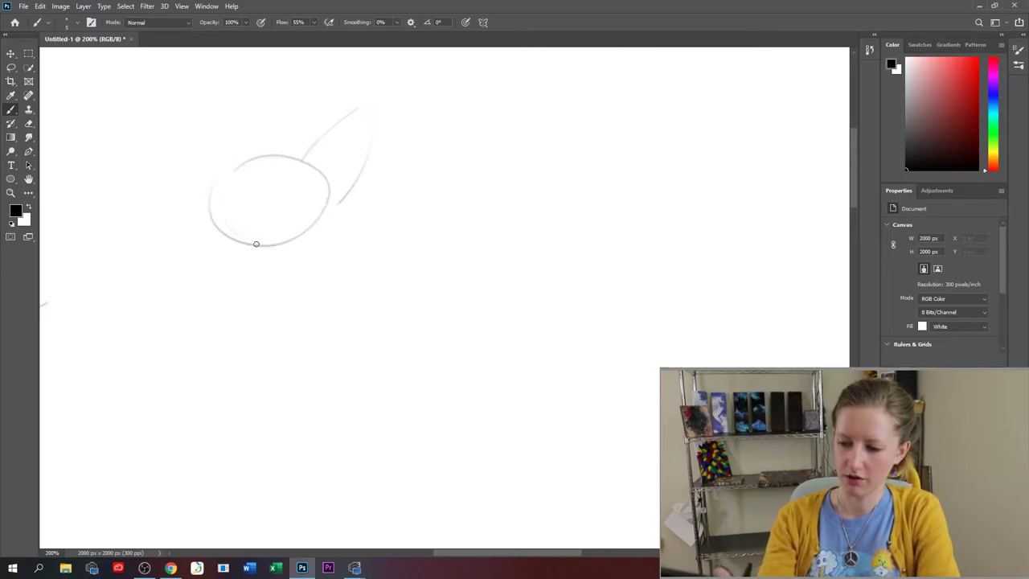
left_click_drag(201, 215, 299, 146)
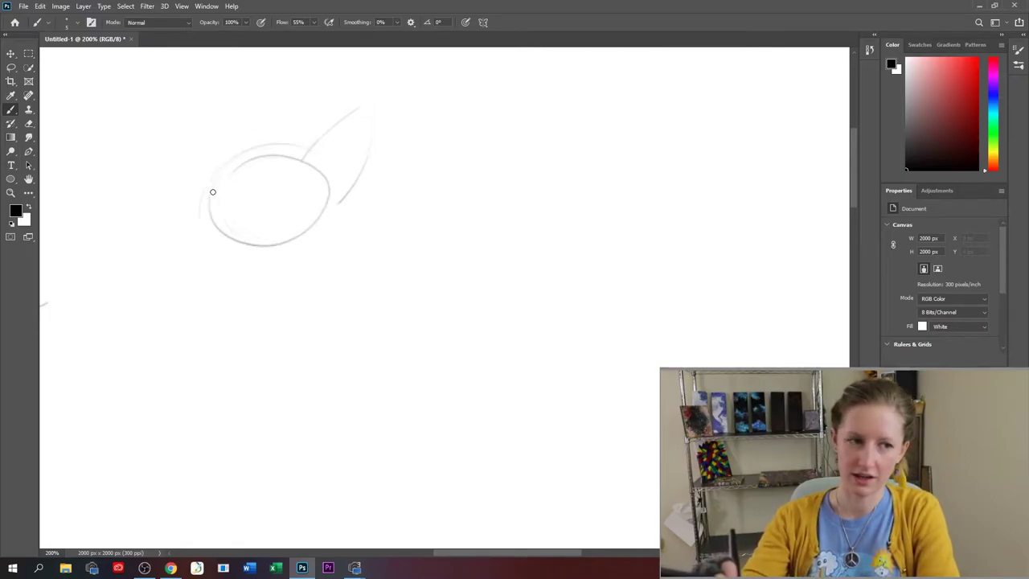
mouse_move(235, 152)
left_mouse_down()
mouse_move(218, 125)
mouse_move(191, 112)
mouse_move(198, 191)
left_mouse_up()
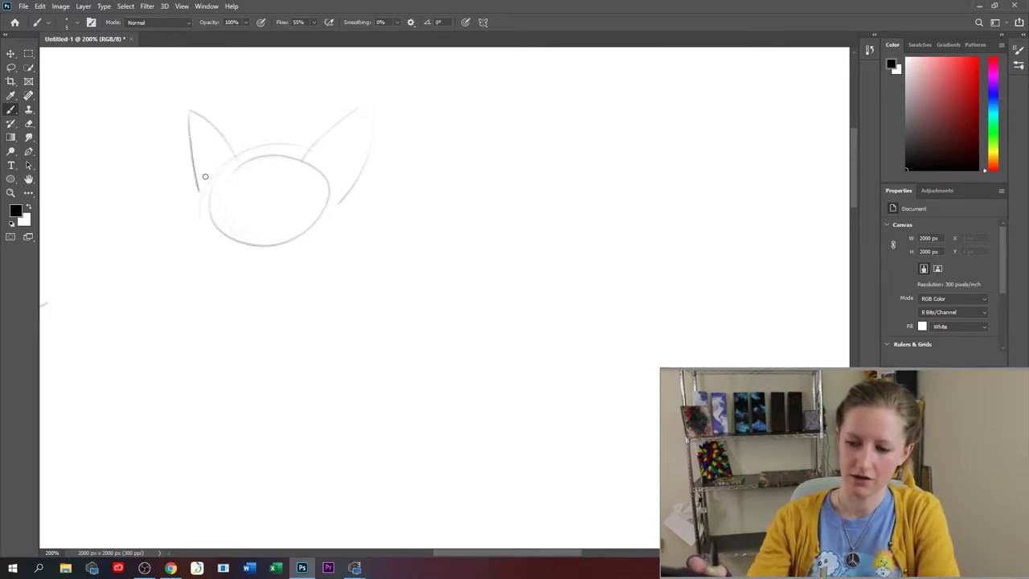
mouse_move(306, 152)
left_mouse_down()
mouse_move(381, 108)
mouse_move(340, 201)
left_mouse_up()
mouse_move(235, 151)
left_mouse_down()
mouse_move(172, 106)
mouse_move(200, 216)
left_mouse_up()
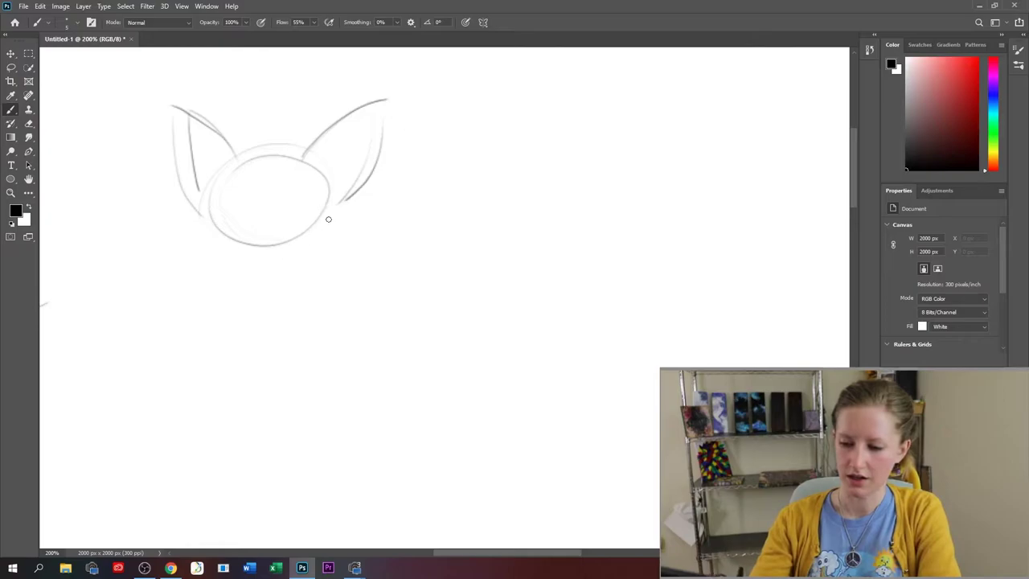
- Add the muzzle line below the head and its front edge
left_click_drag(325, 218, 252, 281)
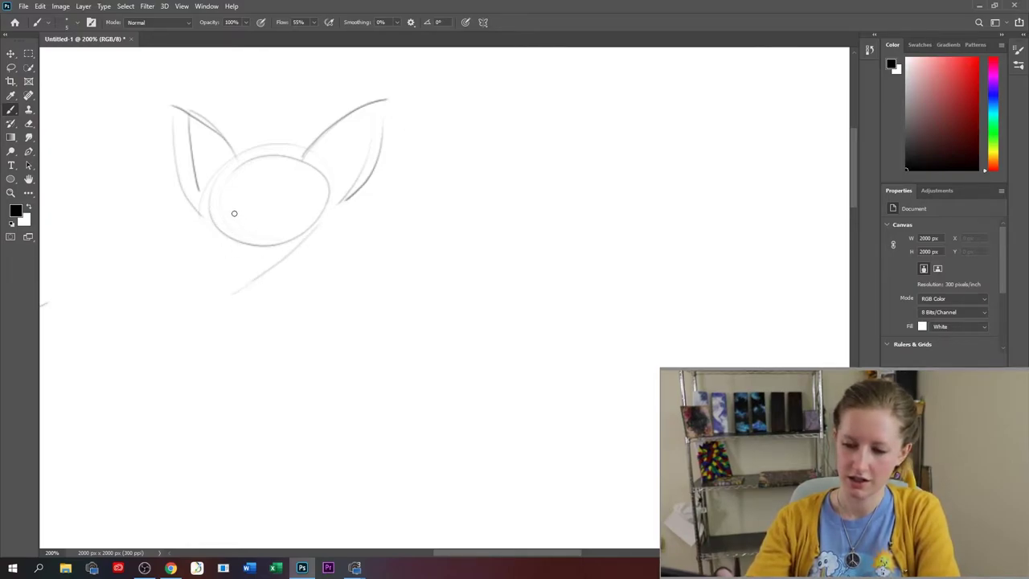
left_click_drag(232, 218, 218, 247)
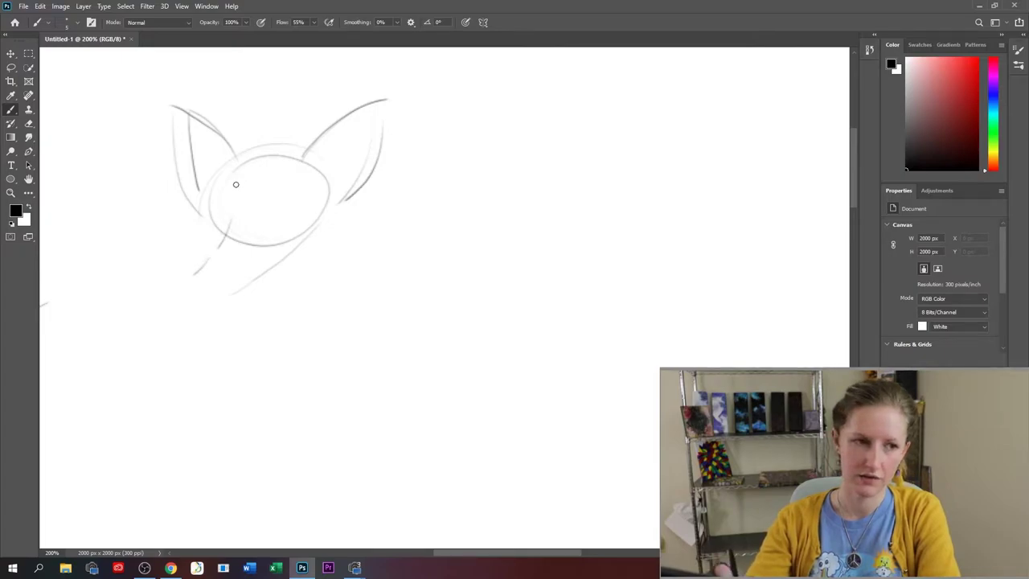
mouse_move(203, 217)
left_mouse_down()
mouse_move(211, 237)
mouse_move(193, 273)
mouse_move(201, 286)
mouse_move(231, 295)
mouse_move(328, 237)
mouse_move(295, 253)
left_mouse_up()
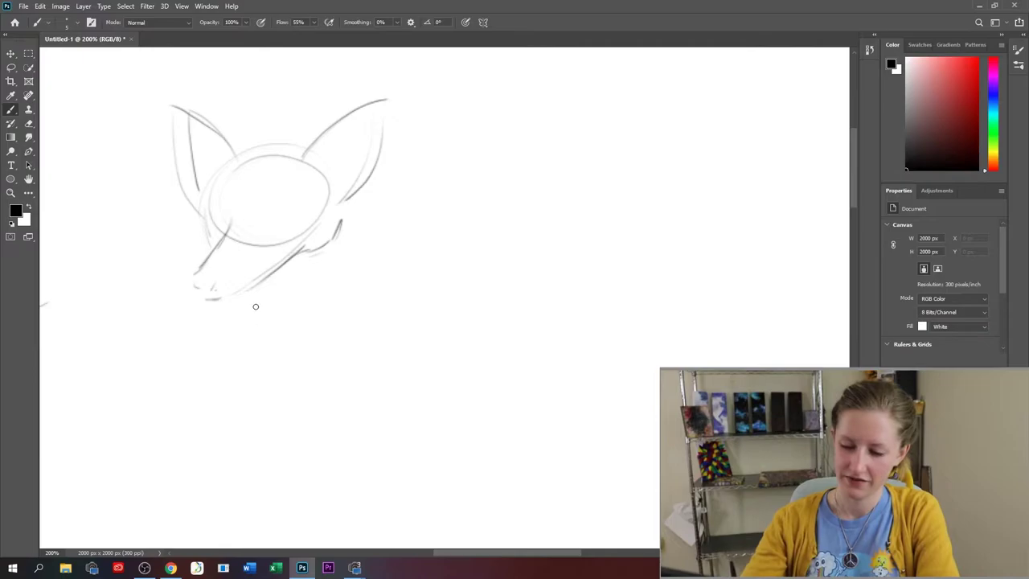
- Draw the back line down to the rump, the chest below the chin and two front legs
left_click_drag(389, 230, 434, 256)
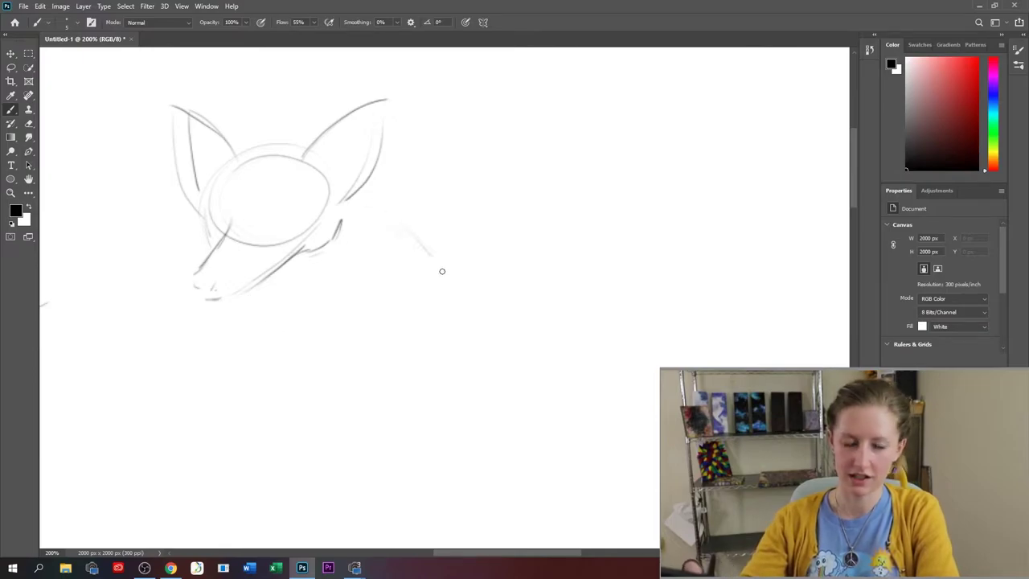
mouse_move(468, 333)
left_mouse_down()
mouse_move(627, 376)
mouse_move(621, 471)
mouse_move(638, 457)
mouse_move(402, 220)
left_mouse_up()
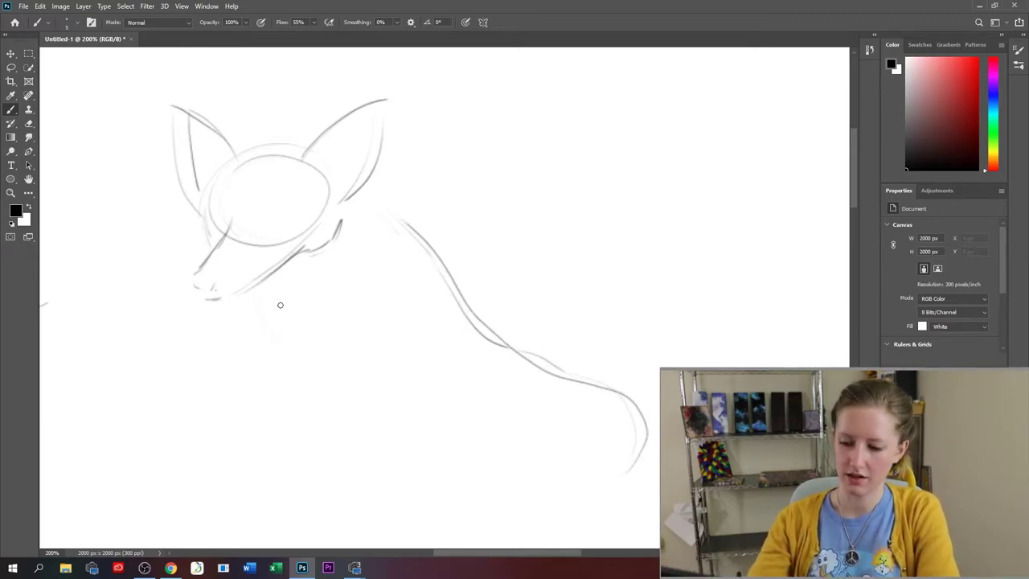
mouse_move(254, 315)
left_mouse_down()
mouse_move(282, 353)
mouse_move(255, 434)
left_mouse_up()
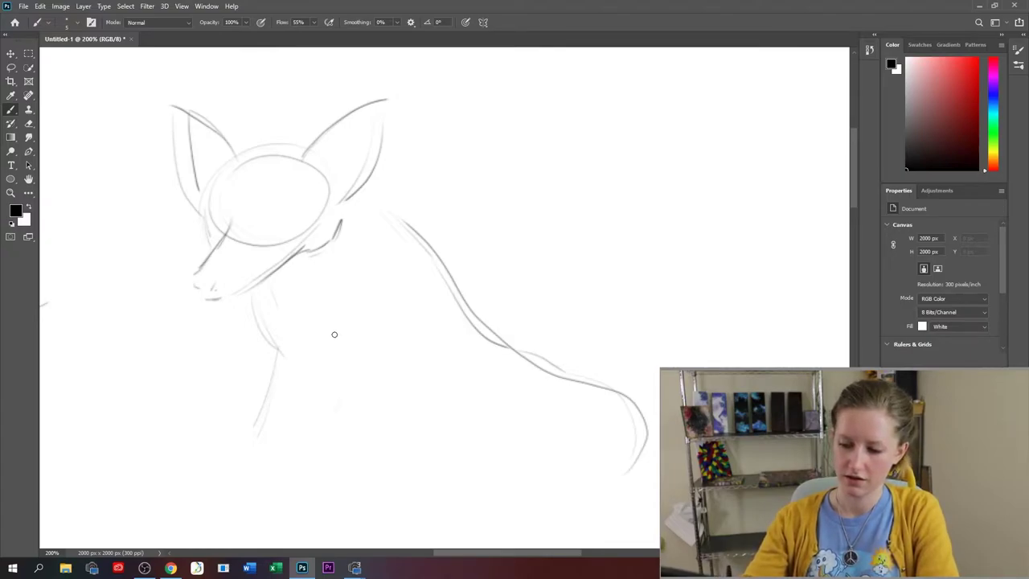
left_click_drag(338, 350, 297, 439)
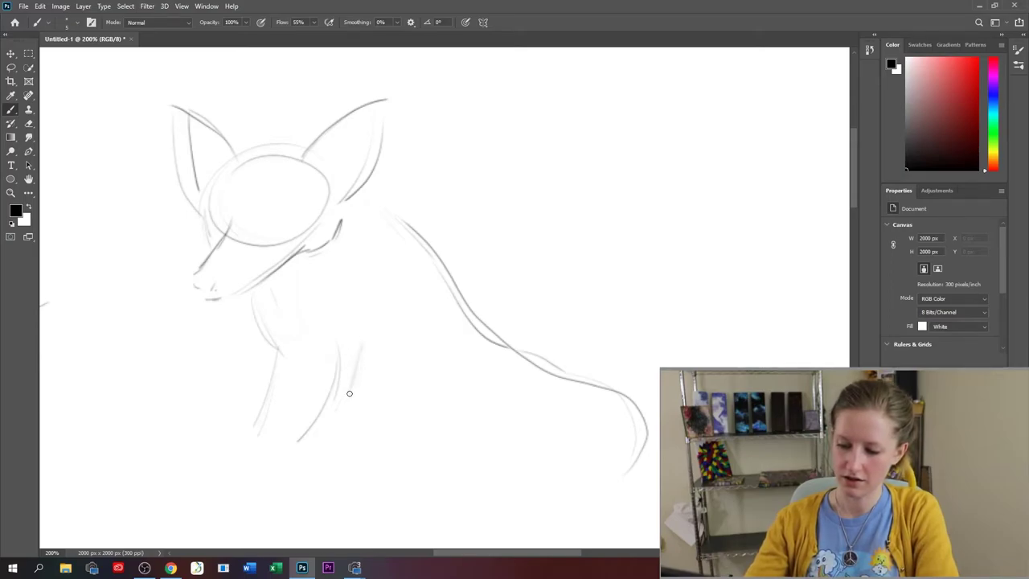
left_click_drag(315, 444, 345, 404)
left_click_drag(366, 342, 352, 401)
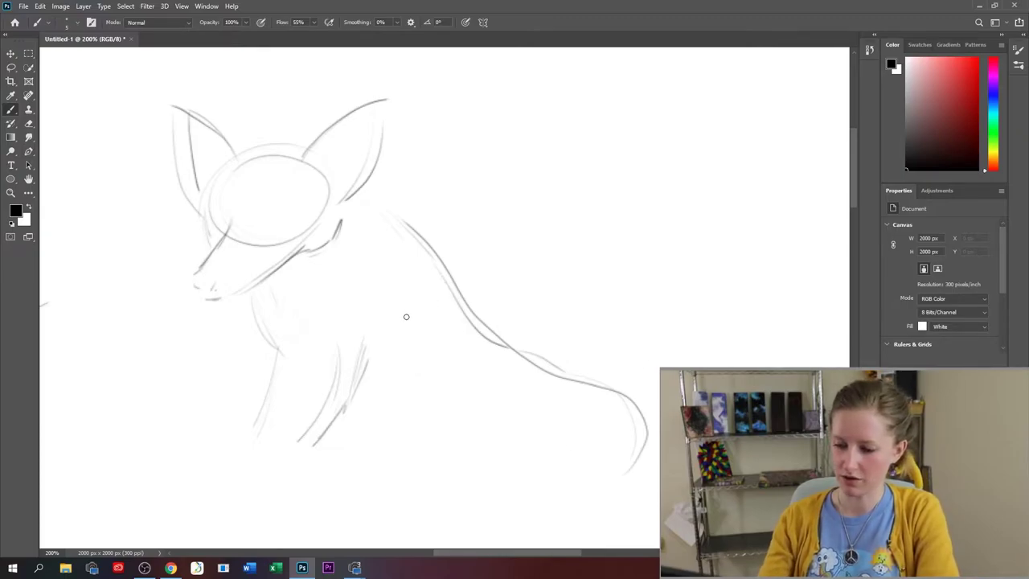
- Add the front paw on a ground line and the curving bushy tail, then pan to blank canvas
mouse_move(406, 303)
left_mouse_down()
mouse_move(398, 381)
mouse_move(437, 407)
mouse_move(477, 413)
left_mouse_up()
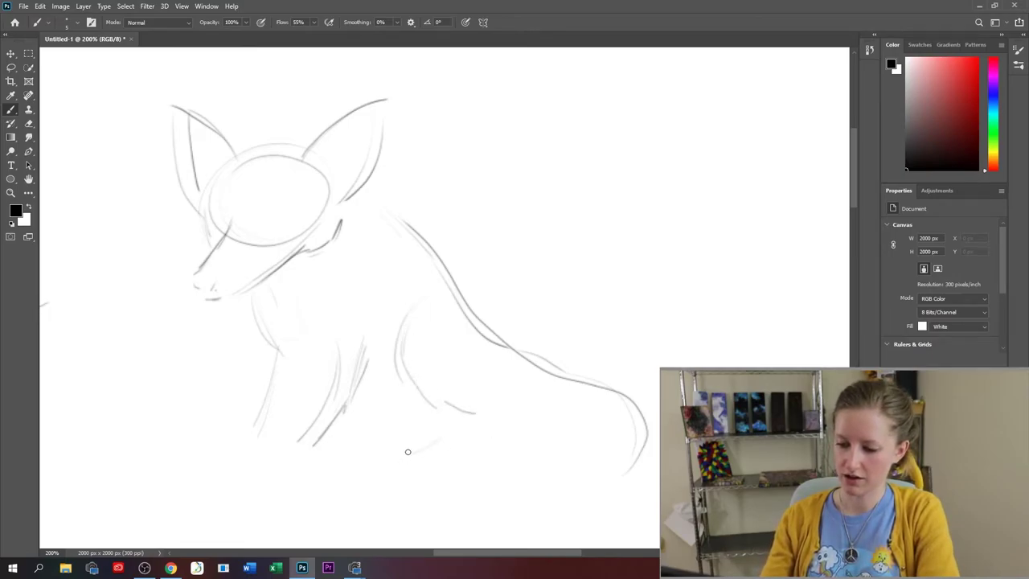
left_click_drag(394, 463, 470, 421)
mouse_move(397, 464)
left_mouse_down()
mouse_move(409, 478)
mouse_move(496, 447)
left_mouse_up()
left_click_drag(485, 444, 508, 429)
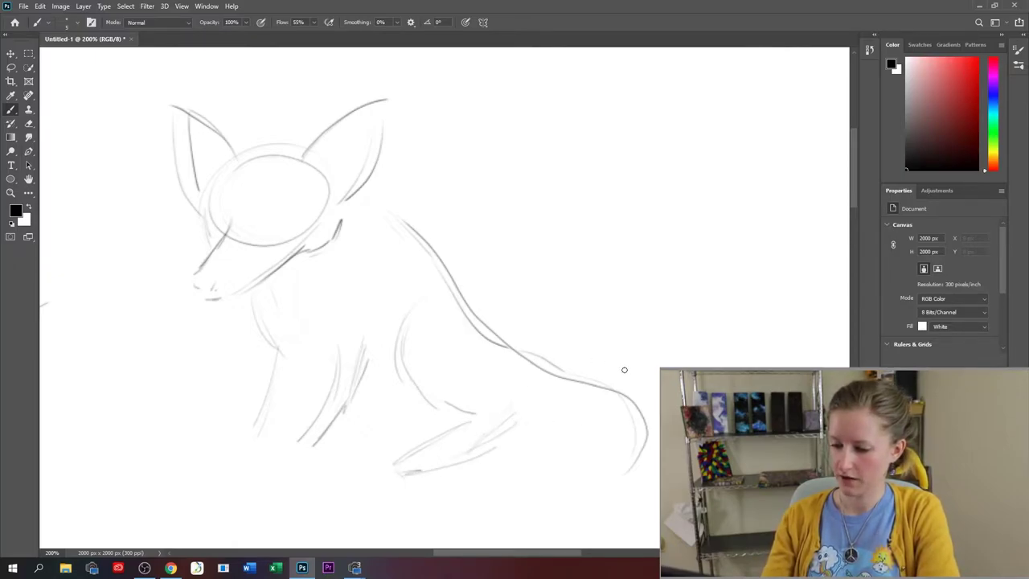
mouse_move(532, 359)
left_mouse_down()
mouse_move(605, 370)
mouse_move(655, 425)
mouse_move(632, 481)
left_mouse_up()
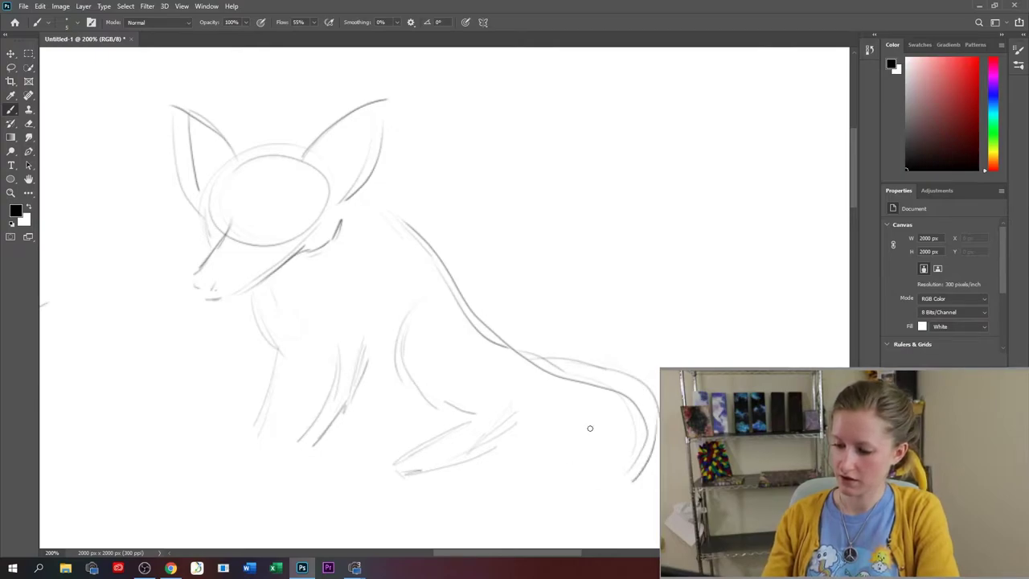
mouse_move(541, 382)
left_mouse_down()
mouse_move(578, 422)
mouse_move(610, 419)
mouse_move(612, 465)
mouse_move(574, 508)
left_mouse_up()
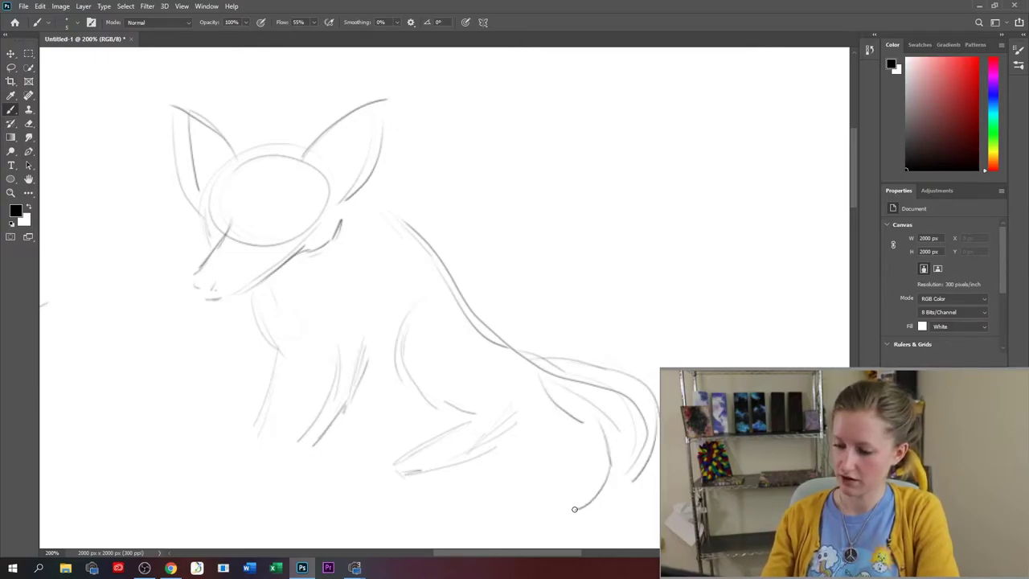
left_click_drag(641, 464, 577, 504)
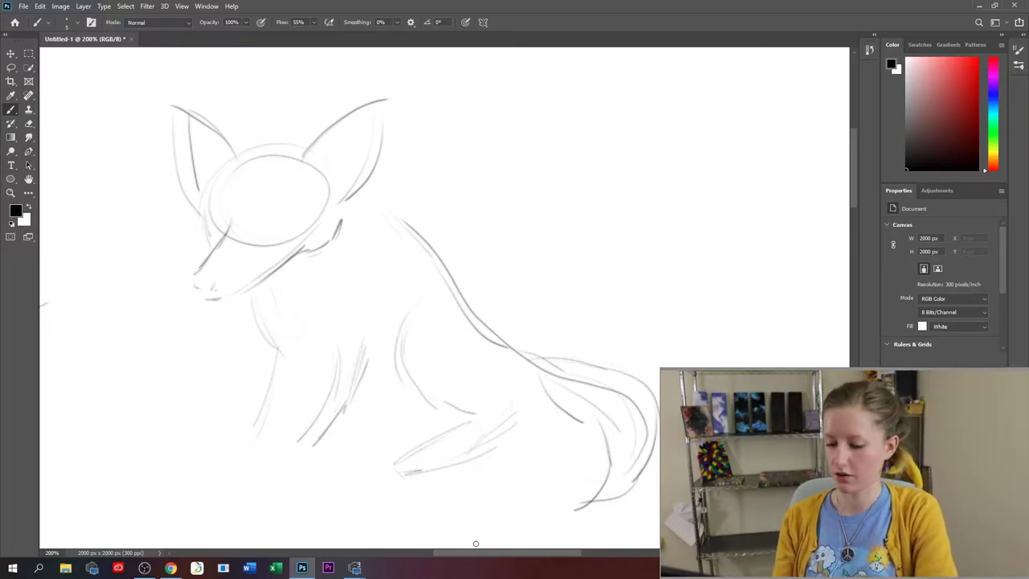
left_click_drag(523, 553, 642, 554)
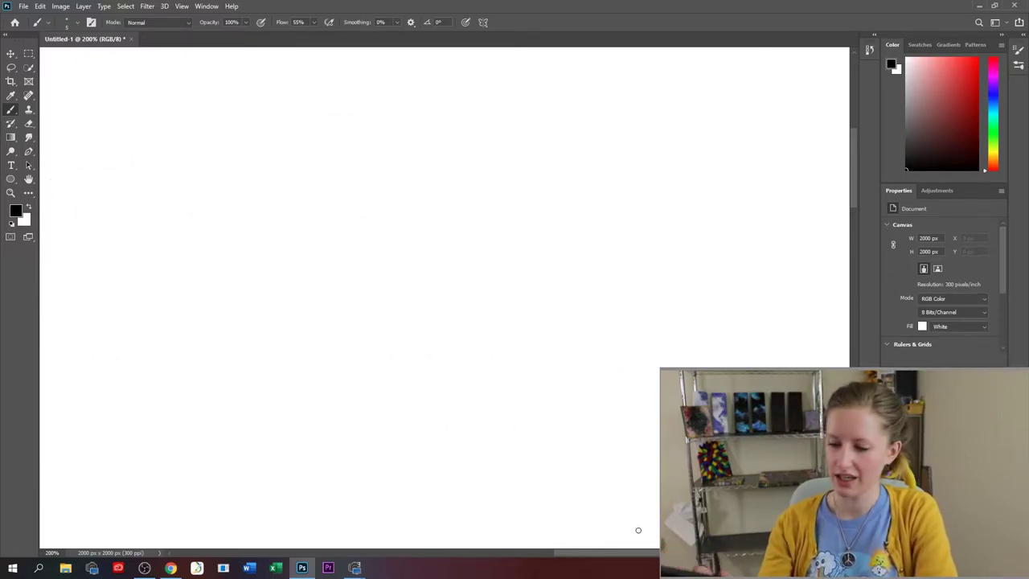
- Start the cat's round head and left ear, undoing one stray stroke
mouse_move(207, 191)
left_mouse_down()
mouse_move(219, 233)
mouse_move(213, 155)
mouse_move(224, 140)
mouse_move(256, 170)
mouse_move(280, 166)
left_mouse_up()
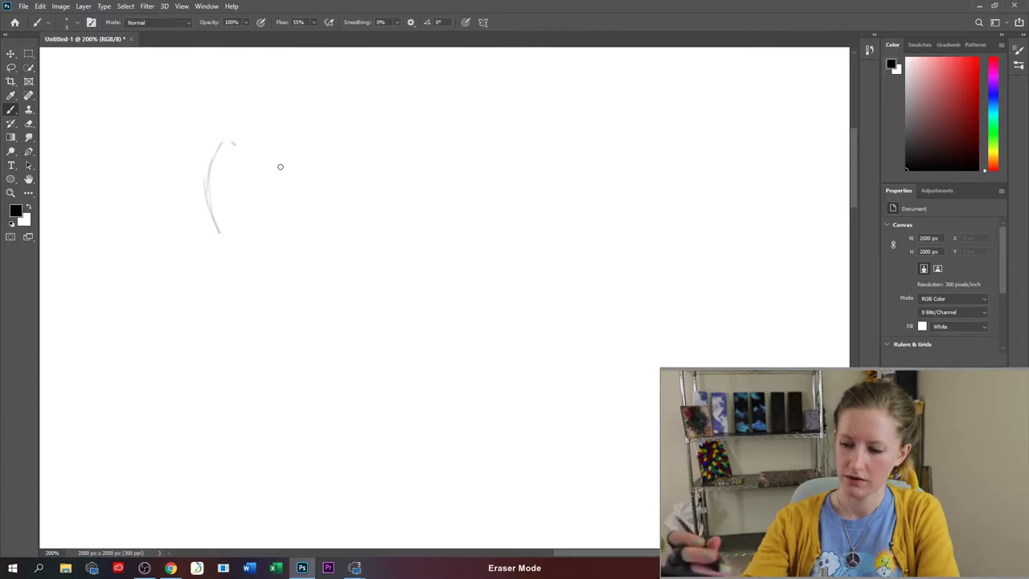
right_click(408, 170)
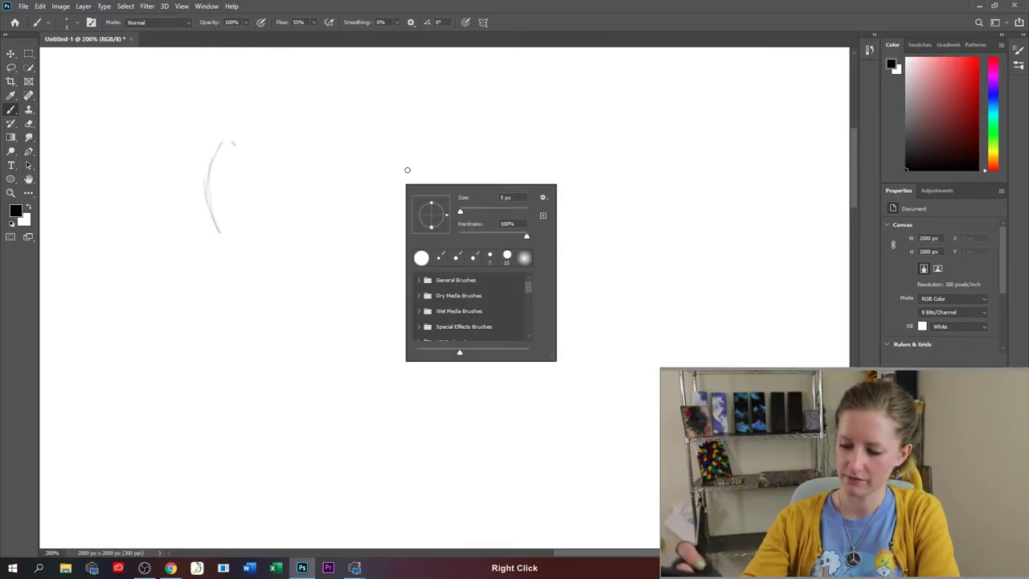
left_click(457, 135)
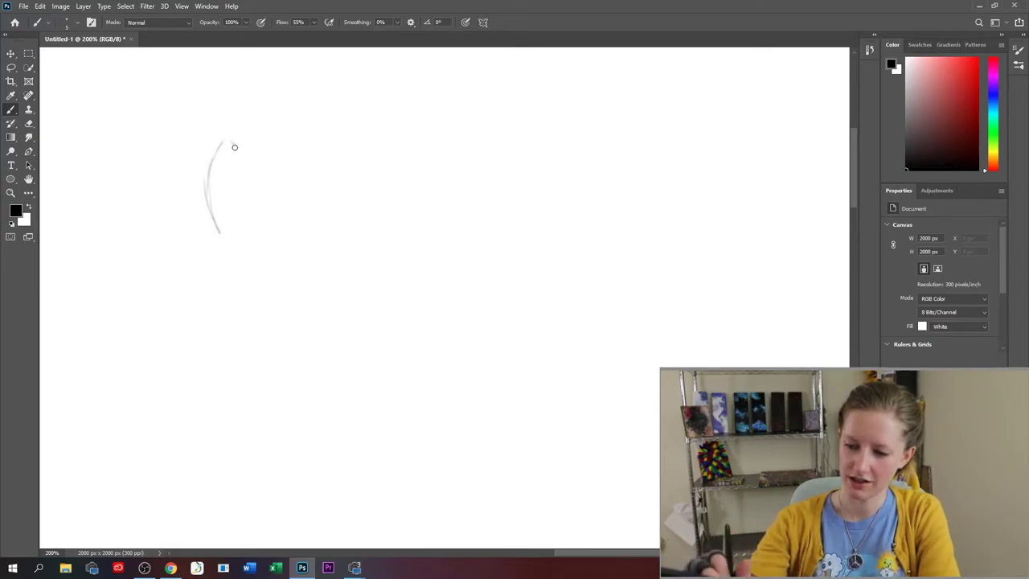
left_click_drag(229, 138, 277, 192)
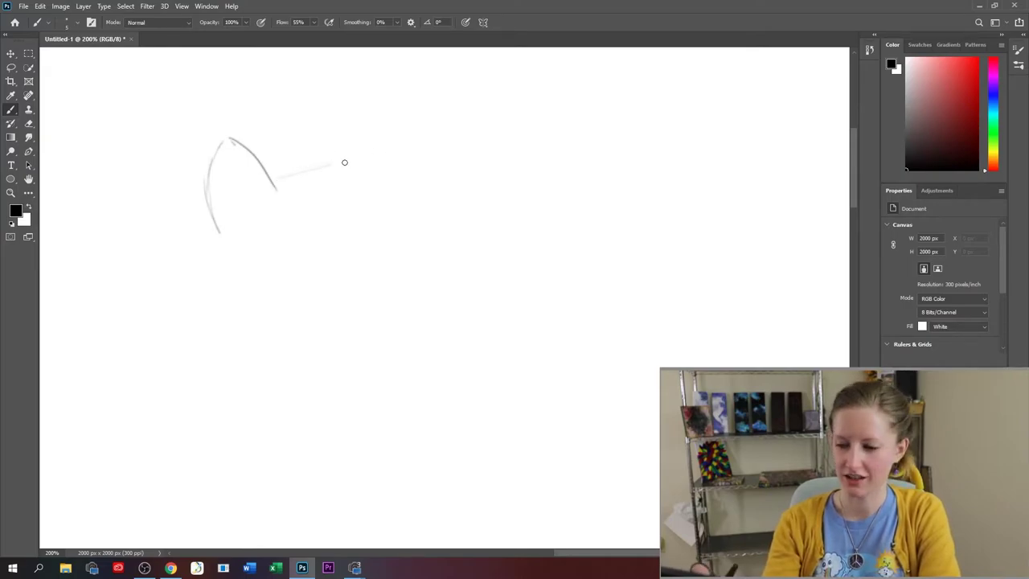
key("ctrl+z")
left_click_drag(285, 182, 369, 179)
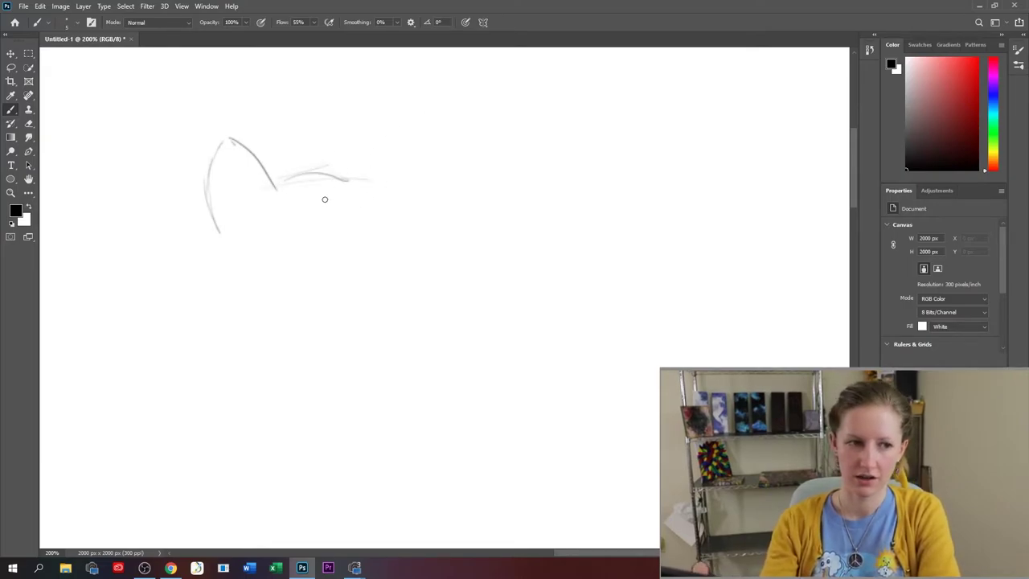
mouse_move(249, 203)
left_mouse_down()
mouse_move(236, 278)
mouse_move(375, 281)
mouse_move(321, 172)
left_mouse_up()
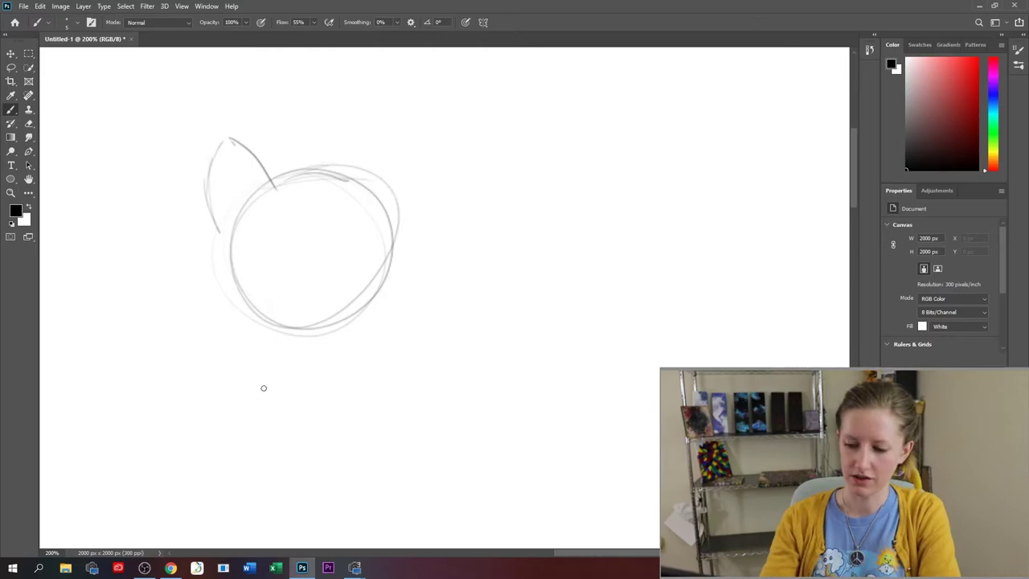
- Rough in the cat's body and two tucked front paws with the body side above them
left_click_drag(390, 339, 249, 385)
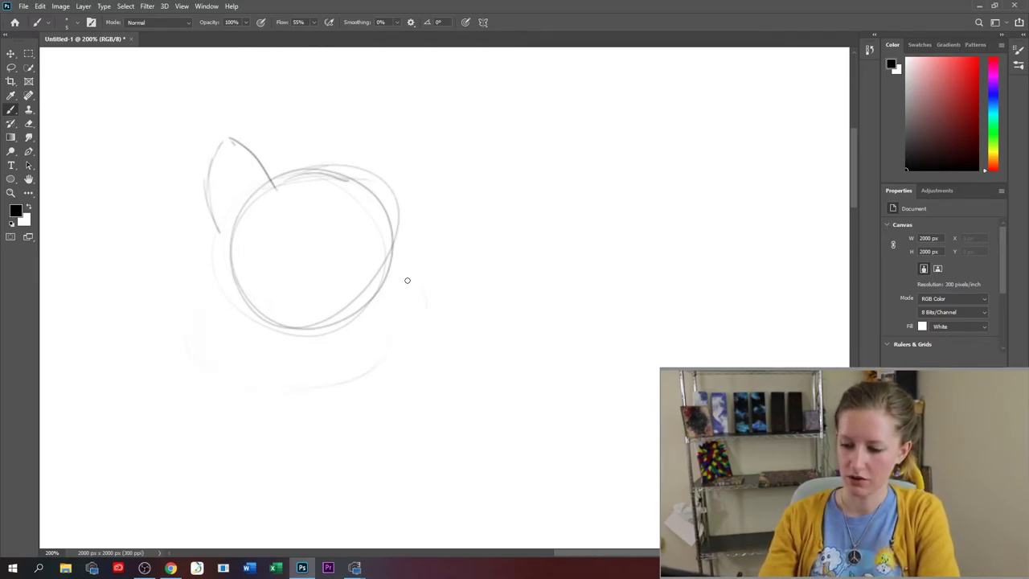
mouse_move(407, 280)
left_mouse_down()
mouse_move(416, 345)
mouse_move(264, 386)
mouse_move(232, 301)
left_mouse_up()
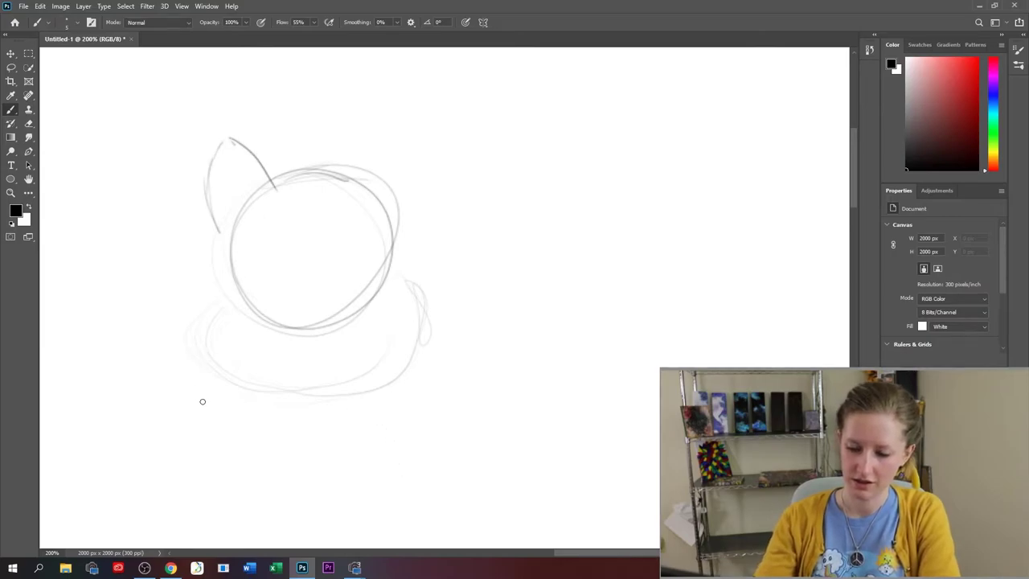
mouse_move(203, 441)
left_mouse_down()
mouse_move(276, 456)
mouse_move(326, 484)
mouse_move(333, 506)
left_mouse_up()
left_click_drag(360, 465, 362, 497)
mouse_move(266, 437)
left_mouse_down()
mouse_move(359, 474)
mouse_move(314, 503)
mouse_move(277, 464)
mouse_move(218, 460)
mouse_move(175, 379)
mouse_move(177, 354)
left_mouse_up()
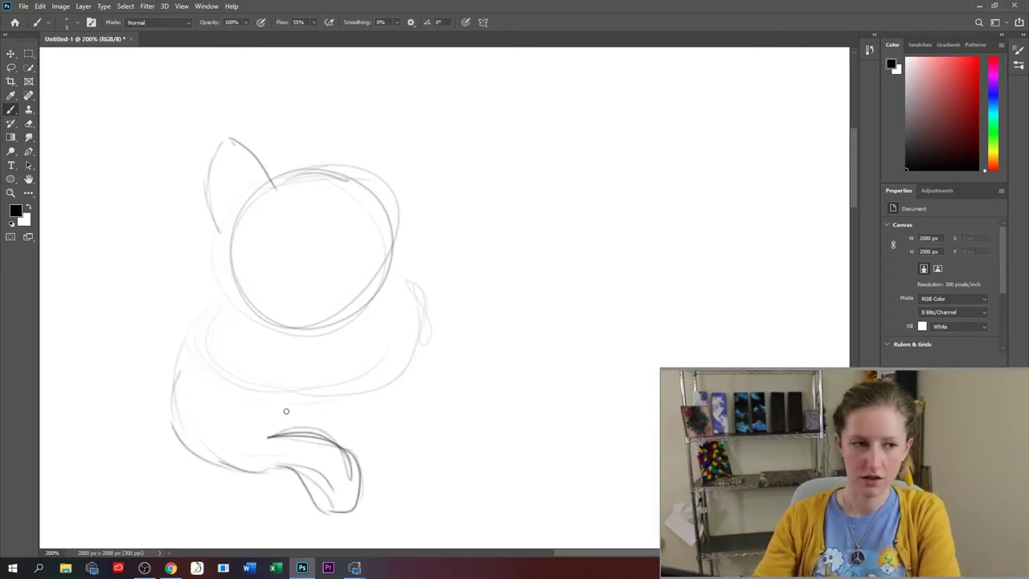
mouse_move(260, 429)
left_mouse_down()
mouse_move(282, 418)
mouse_move(340, 439)
mouse_move(323, 451)
mouse_move(347, 461)
mouse_move(258, 422)
mouse_move(366, 465)
left_mouse_up()
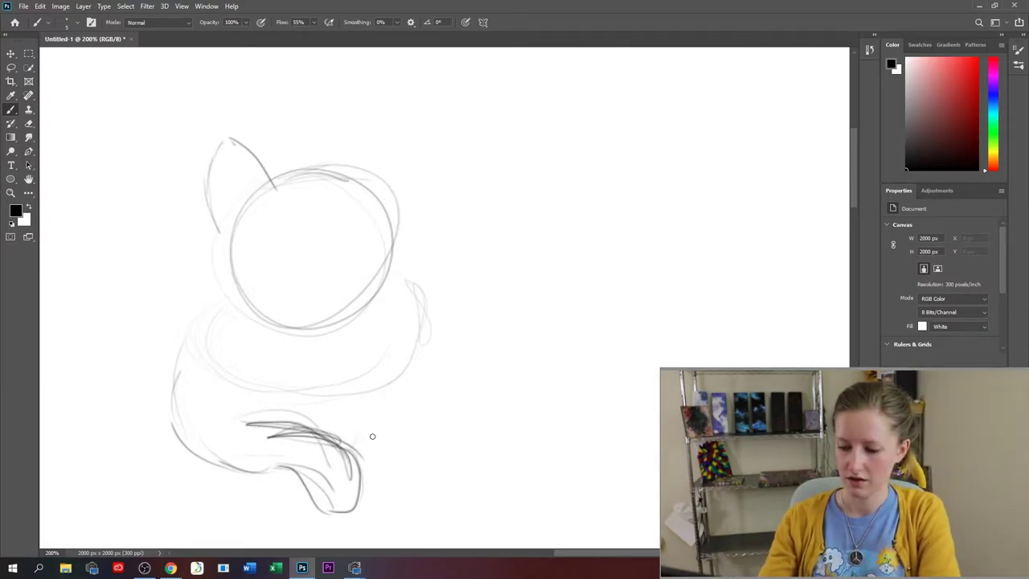
mouse_move(383, 419)
left_mouse_down()
mouse_move(421, 437)
mouse_move(453, 420)
left_mouse_up()
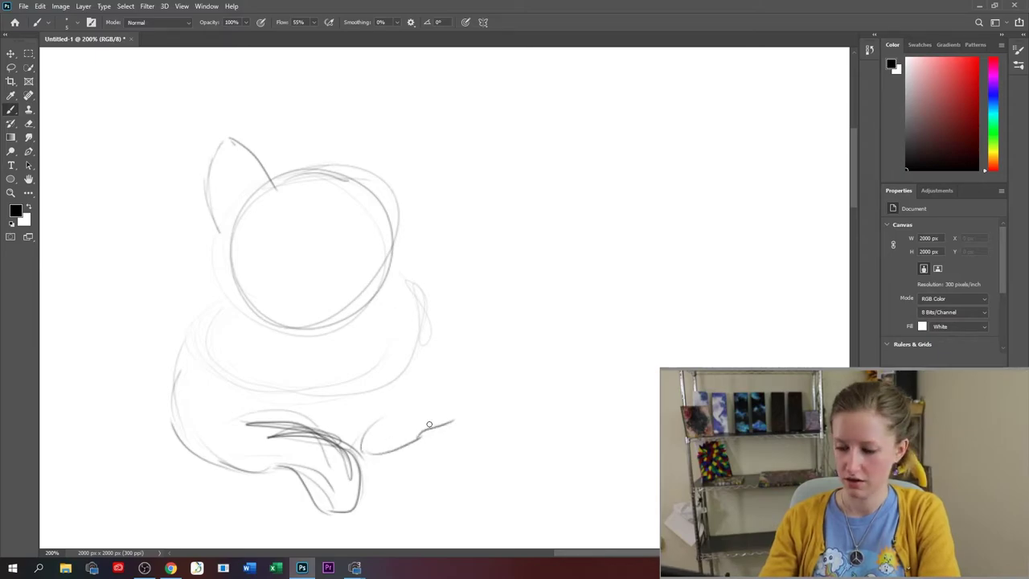
mouse_move(369, 426)
left_mouse_down()
mouse_move(443, 394)
mouse_move(458, 370)
left_mouse_up()
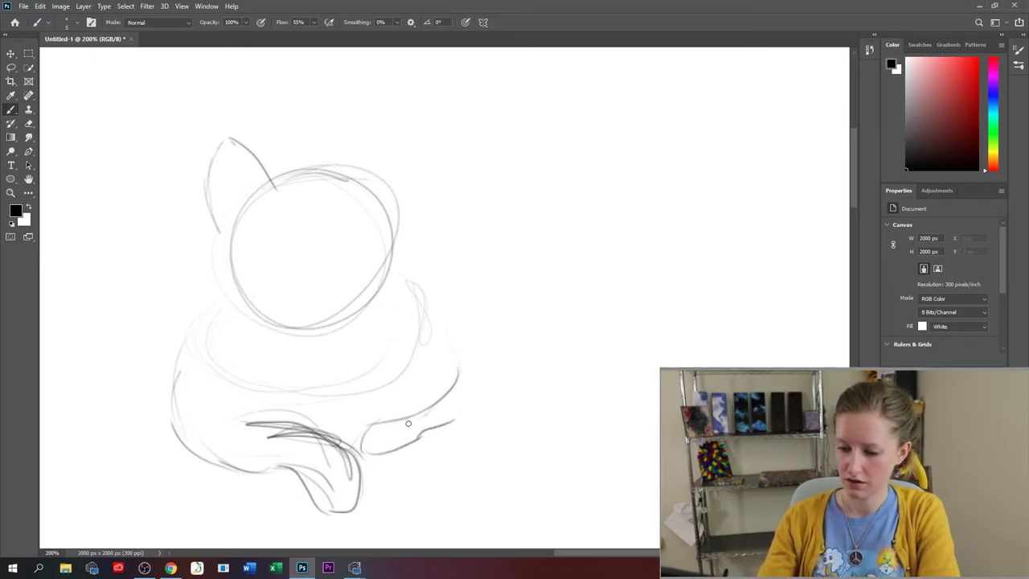
left_click_drag(421, 434, 463, 423)
left_click_drag(456, 377, 442, 327)
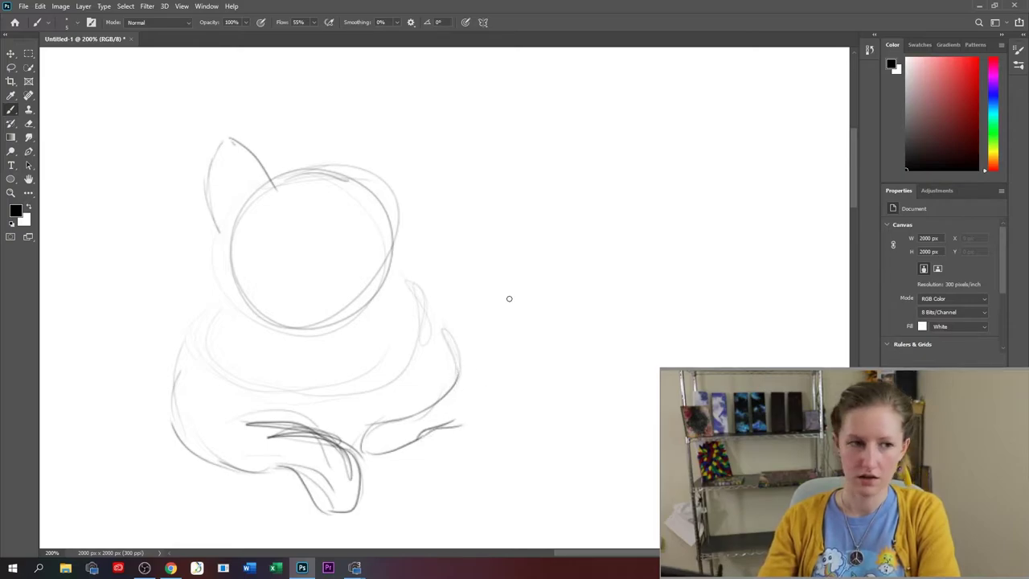
- Draw the curved back arc, the haunch and the tail curling along it
mouse_move(418, 230)
left_mouse_down()
mouse_move(553, 240)
mouse_move(587, 265)
mouse_move(441, 239)
mouse_move(608, 279)
mouse_move(627, 316)
left_mouse_up()
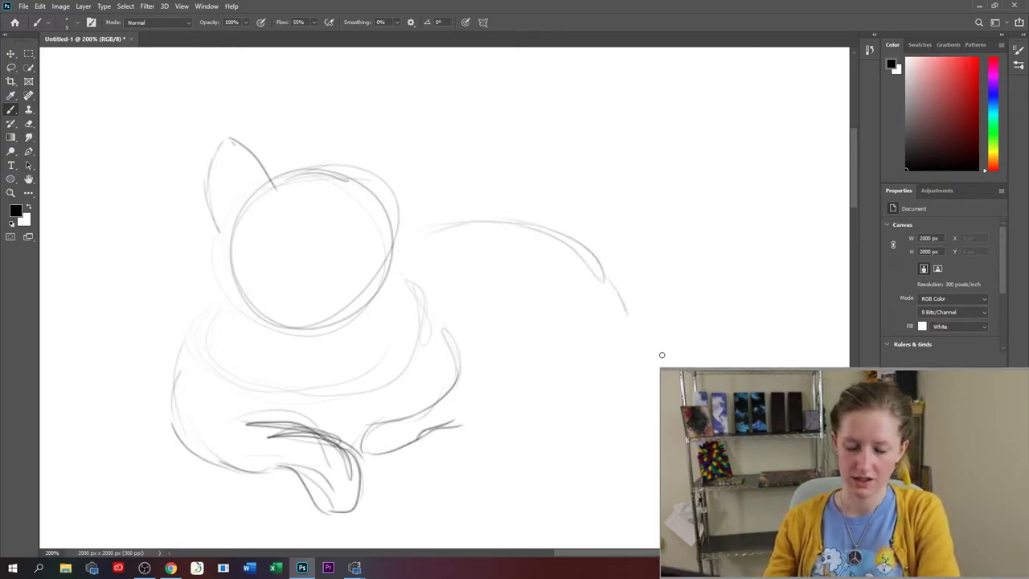
mouse_move(635, 366)
left_mouse_down()
mouse_move(593, 499)
mouse_move(531, 545)
mouse_move(541, 480)
mouse_move(601, 387)
left_mouse_up()
left_click_drag(514, 492, 574, 424)
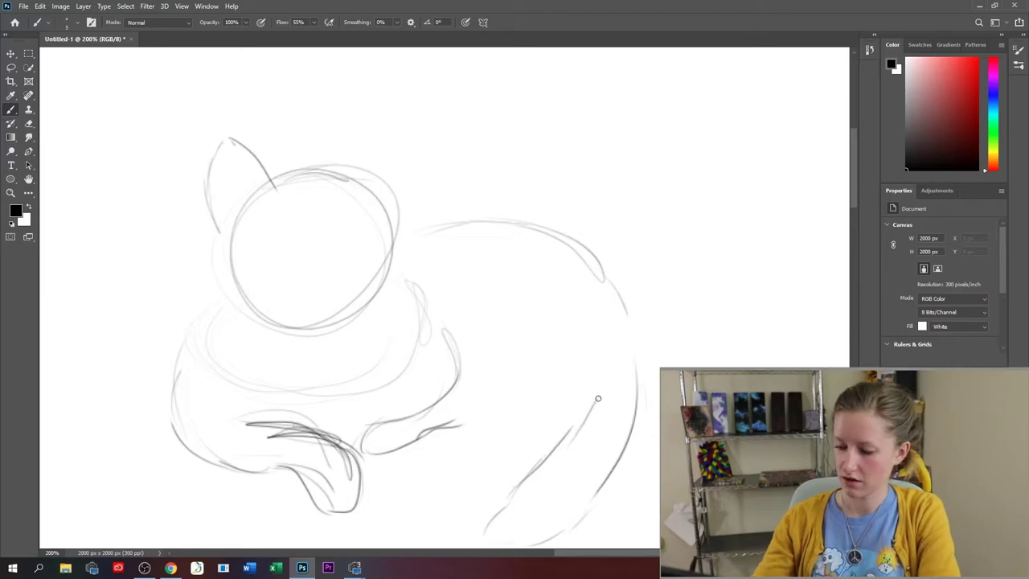
left_click_drag(593, 372, 586, 350)
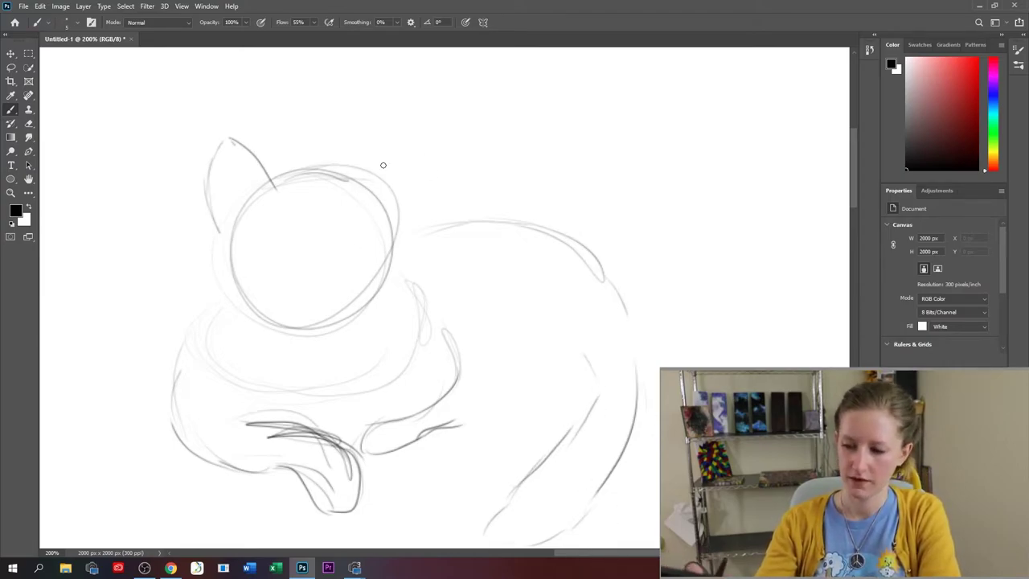
- Add the right ear, undo the trial mouth marks, and shift the view across the sketch
mouse_move(386, 166)
left_mouse_down()
mouse_move(433, 151)
mouse_move(392, 224)
left_mouse_up()
left_click_drag(429, 160, 389, 222)
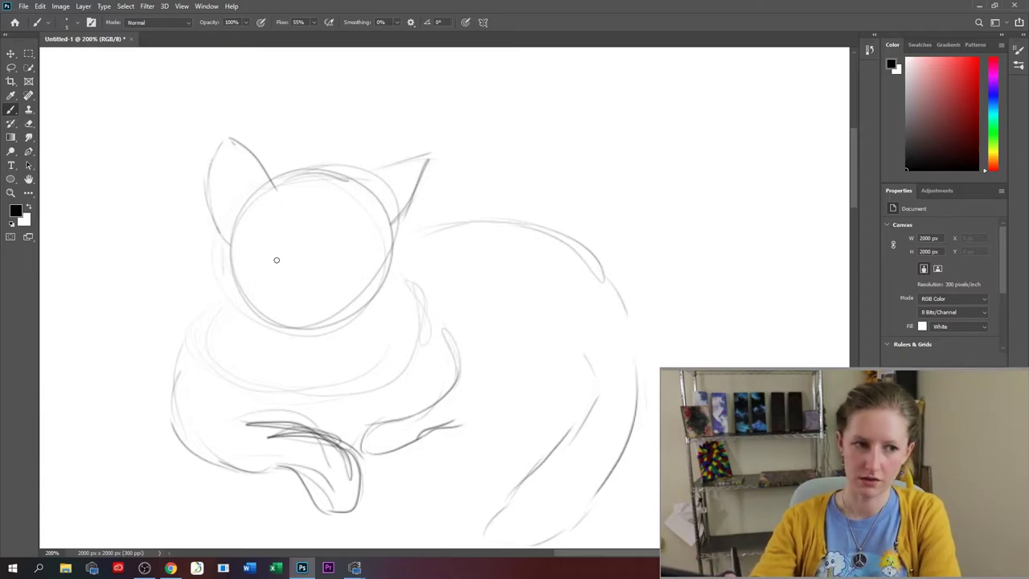
mouse_move(307, 274)
left_mouse_down()
mouse_move(338, 277)
mouse_move(313, 275)
mouse_move(333, 276)
mouse_move(346, 259)
left_mouse_up()
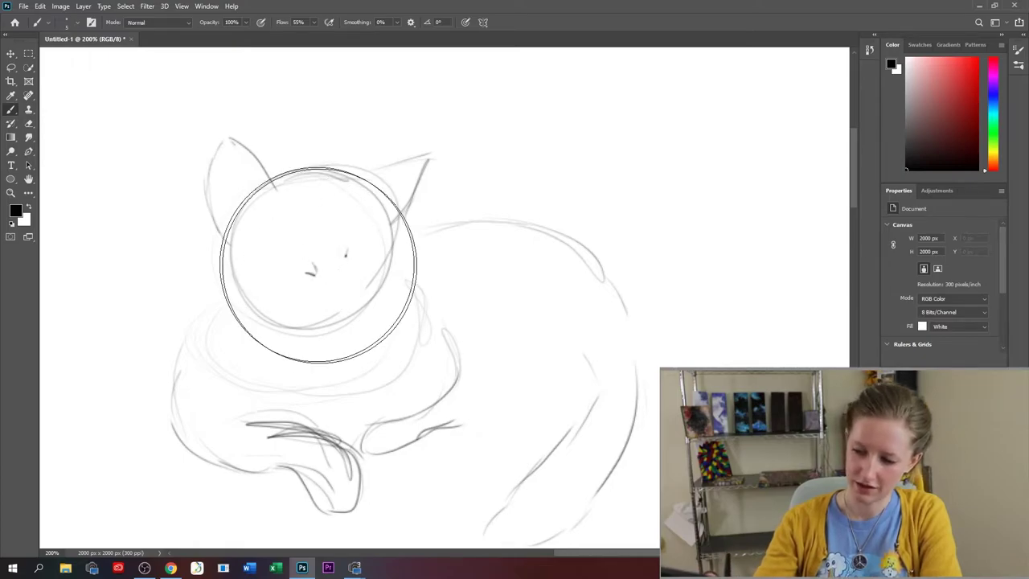
key("ctrl+z")
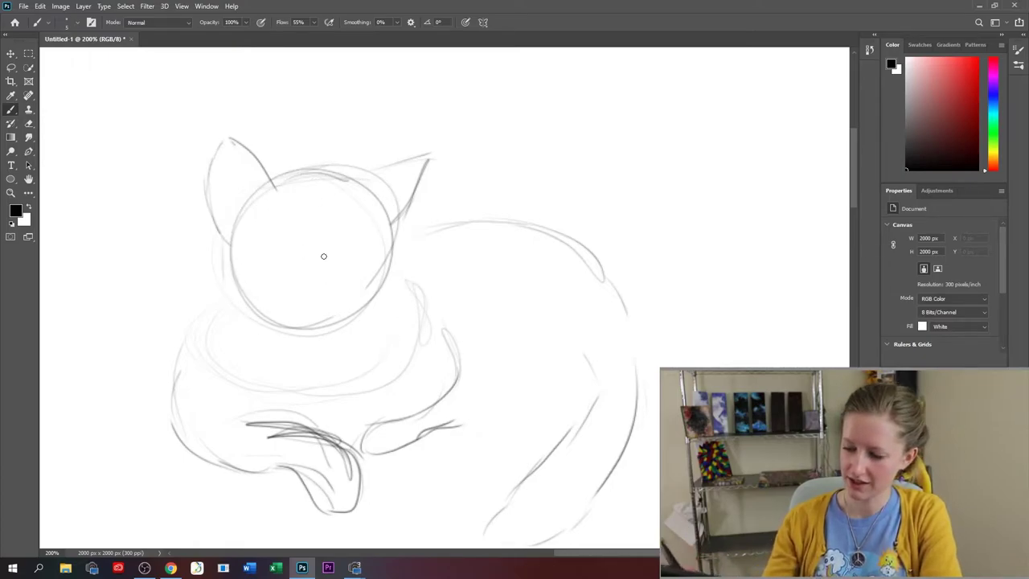
left_click_drag(323, 256, 210, 255)
mouse_move(579, 553)
left_mouse_down()
mouse_move(365, 554)
mouse_move(441, 551)
left_mouse_up()
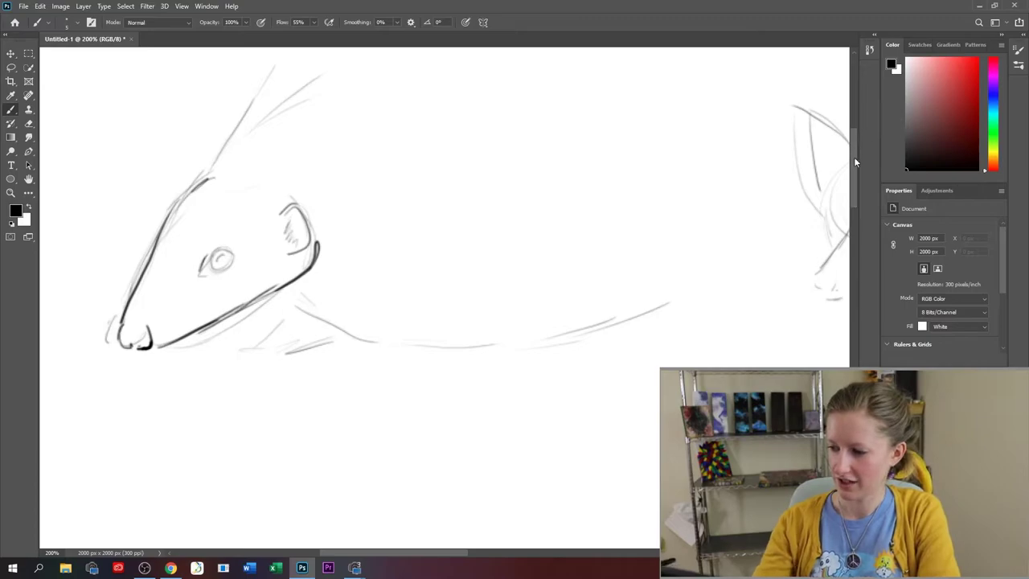
- Start the horse head with light strokes building up its long left outline
left_click_drag(854, 156, 858, 208)
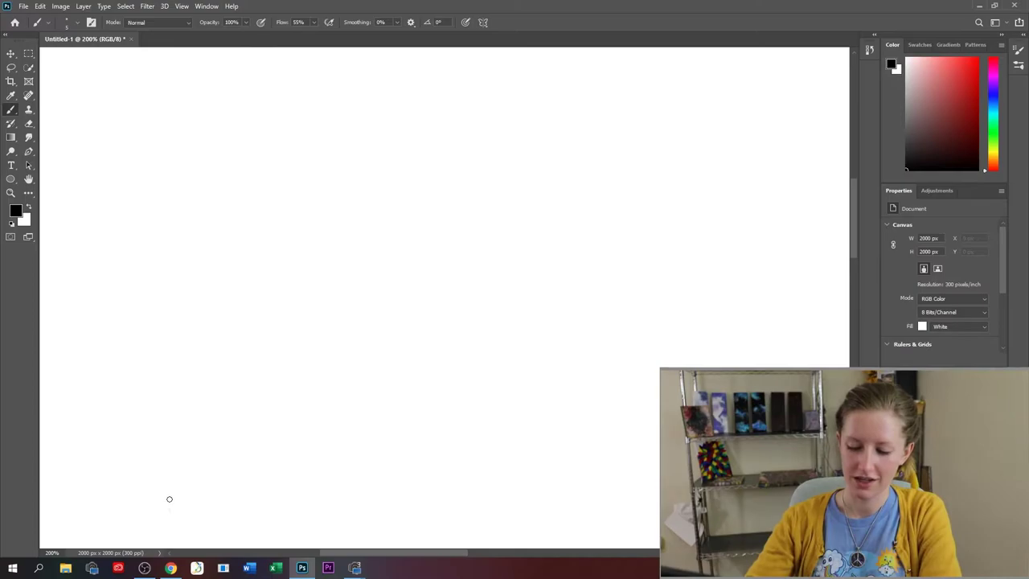
left_click_drag(174, 466, 182, 498)
left_click_drag(192, 408, 172, 500)
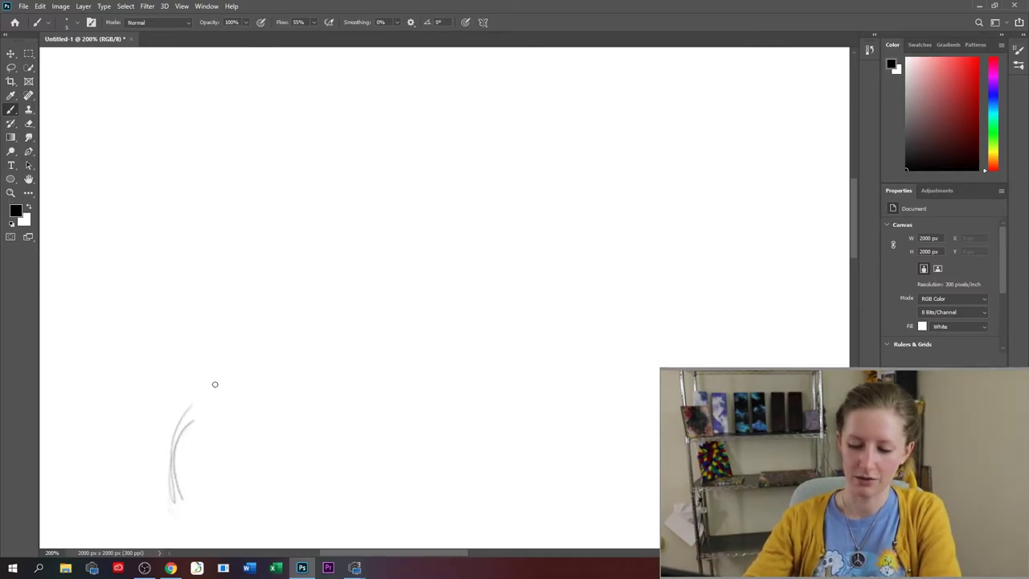
left_click_drag(185, 424, 209, 310)
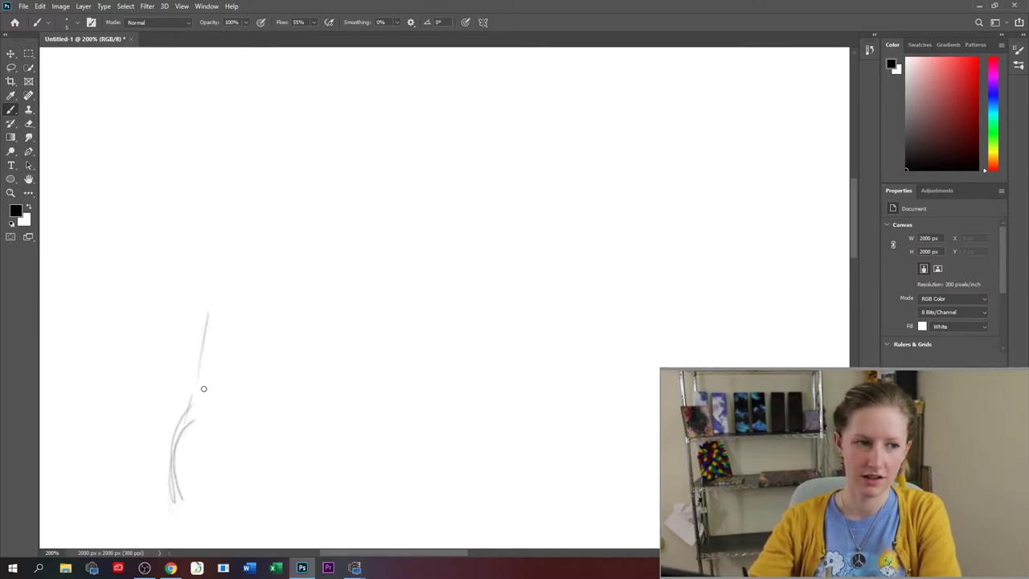
mouse_move(215, 349)
left_mouse_down()
mouse_move(225, 255)
mouse_move(199, 188)
left_mouse_up()
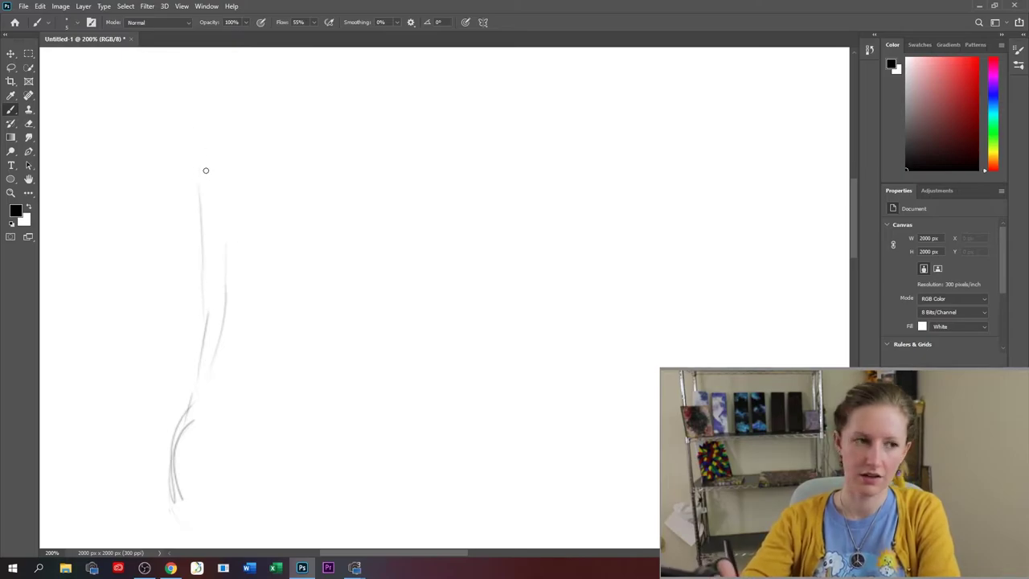
- Sketch the arched forehead, diagonal forelock strokes and the head's left edge
mouse_move(275, 87)
left_mouse_down()
mouse_move(362, 116)
mouse_move(371, 110)
left_mouse_up()
mouse_move(258, 102)
left_mouse_down()
mouse_move(197, 127)
mouse_move(357, 105)
left_mouse_up()
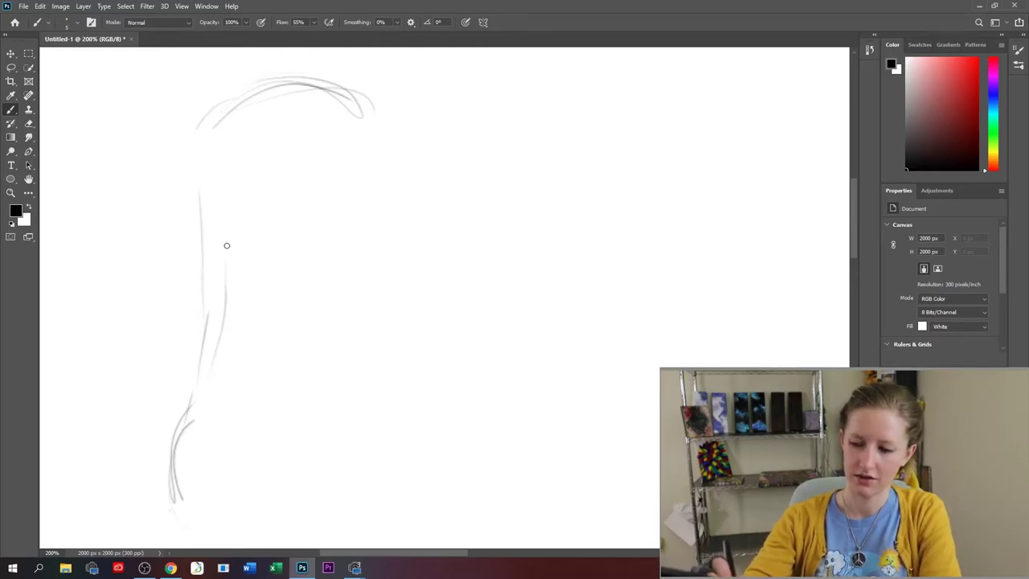
mouse_move(241, 119)
left_mouse_down()
mouse_move(217, 258)
mouse_move(326, 105)
mouse_move(309, 221)
left_mouse_up()
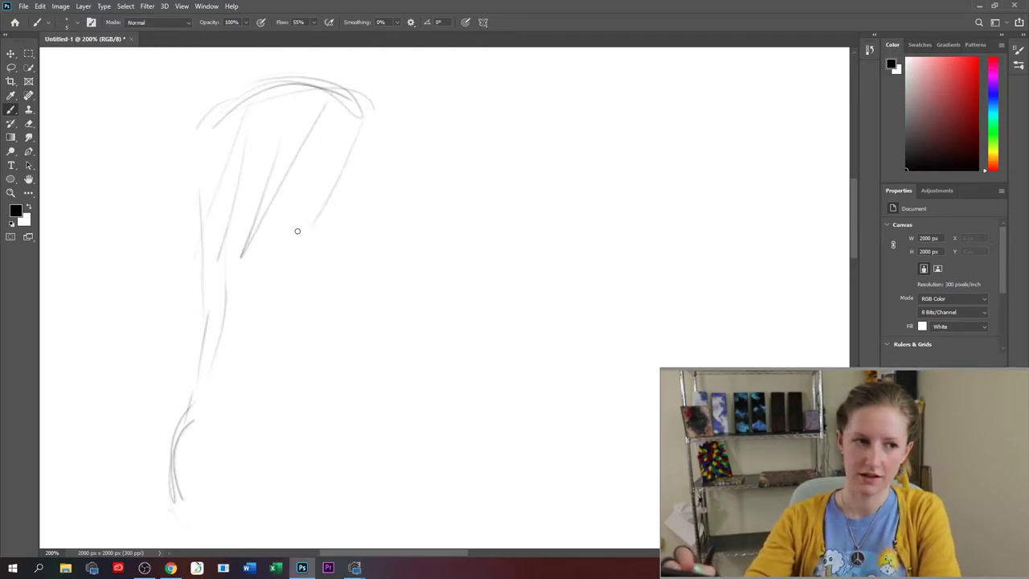
left_click_drag(344, 166, 286, 234)
left_click_drag(326, 187, 266, 281)
mouse_move(244, 241)
left_mouse_down()
mouse_move(241, 323)
mouse_move(308, 165)
left_mouse_up()
left_click_drag(296, 255, 356, 118)
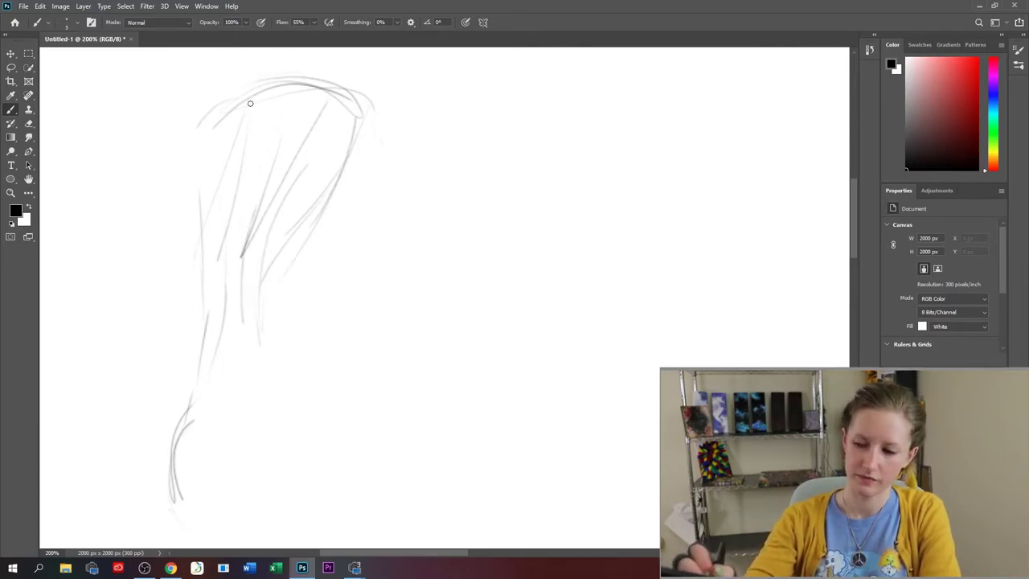
mouse_move(263, 93)
left_mouse_down()
mouse_move(192, 157)
mouse_move(200, 237)
left_mouse_up()
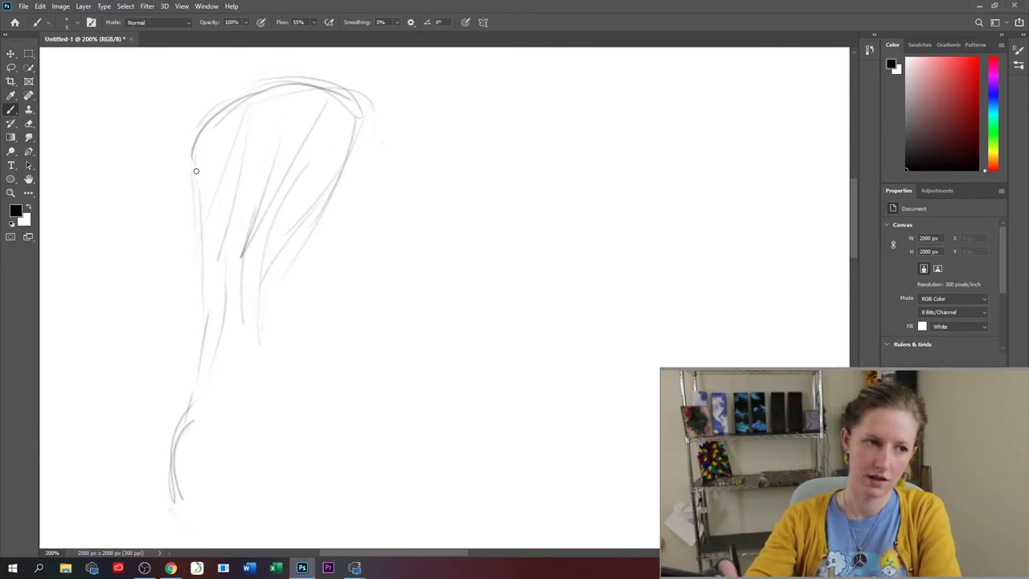
mouse_move(195, 141)
left_mouse_down()
mouse_move(193, 305)
mouse_move(181, 158)
mouse_move(197, 165)
mouse_move(298, 81)
left_mouse_up()
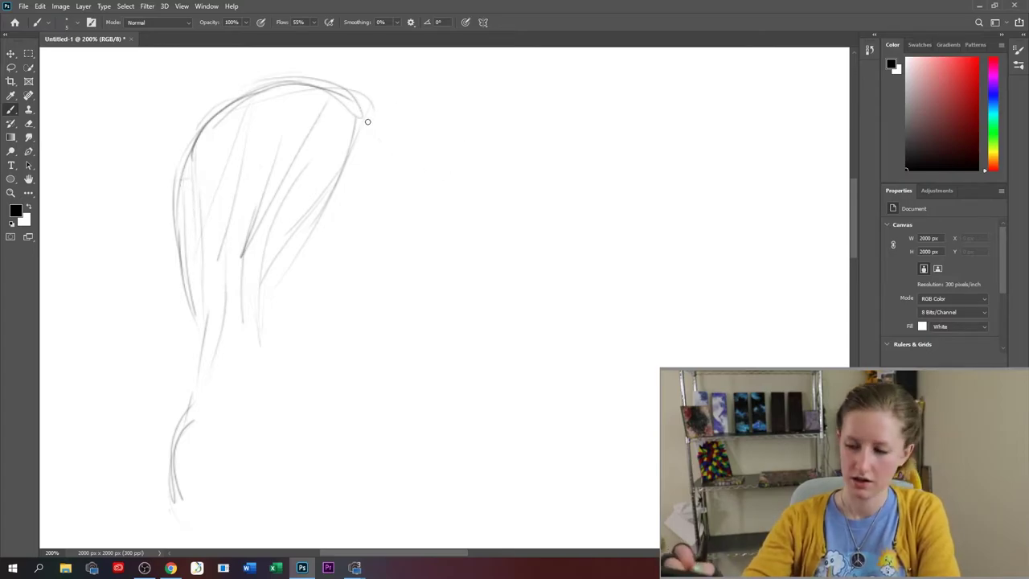
left_click_drag(368, 121, 383, 126)
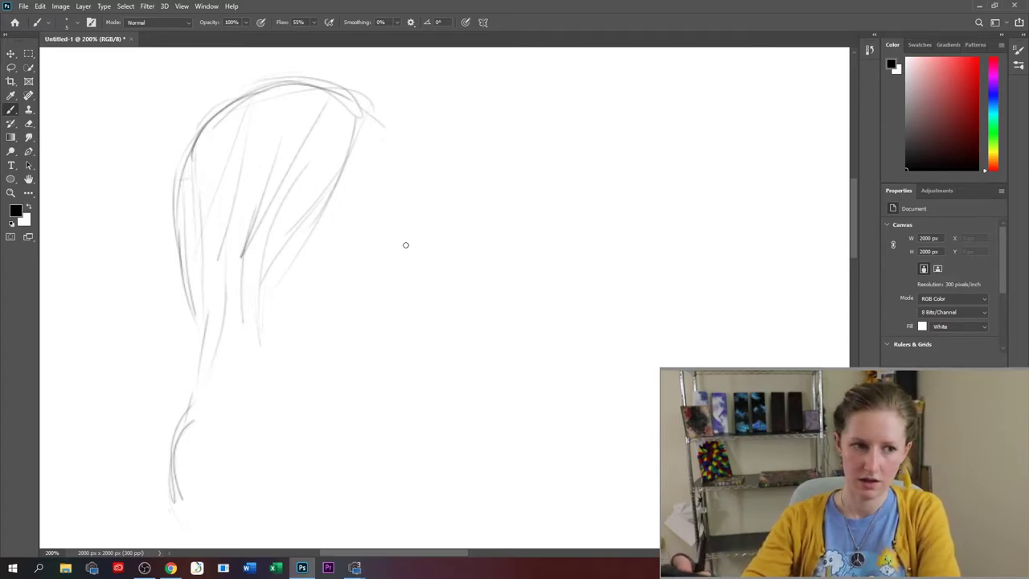
- Extend the lower jaw, outline the round muzzle and draw the right jaw line up
left_click_drag(184, 503, 198, 530)
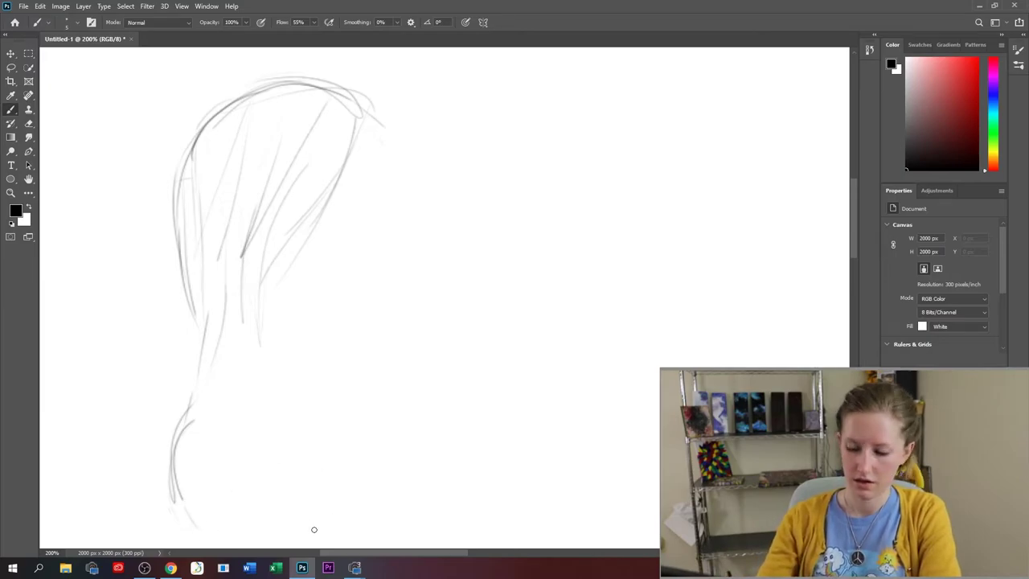
mouse_move(323, 535)
left_mouse_down()
mouse_move(352, 497)
mouse_move(177, 424)
left_mouse_up()
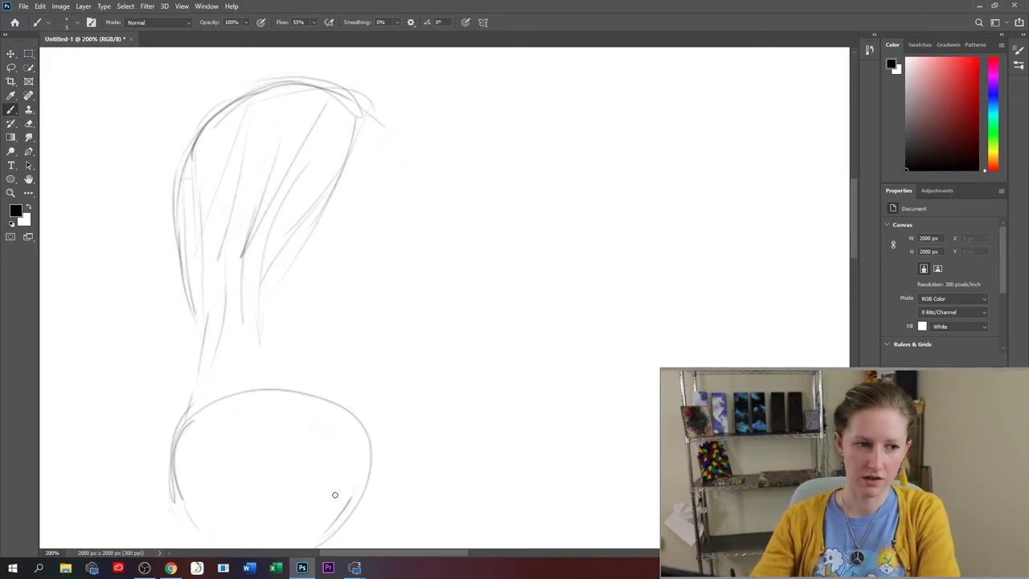
mouse_move(358, 481)
left_mouse_down()
mouse_move(404, 369)
mouse_move(392, 392)
mouse_move(402, 344)
mouse_move(402, 382)
mouse_move(405, 323)
mouse_move(394, 299)
left_mouse_up()
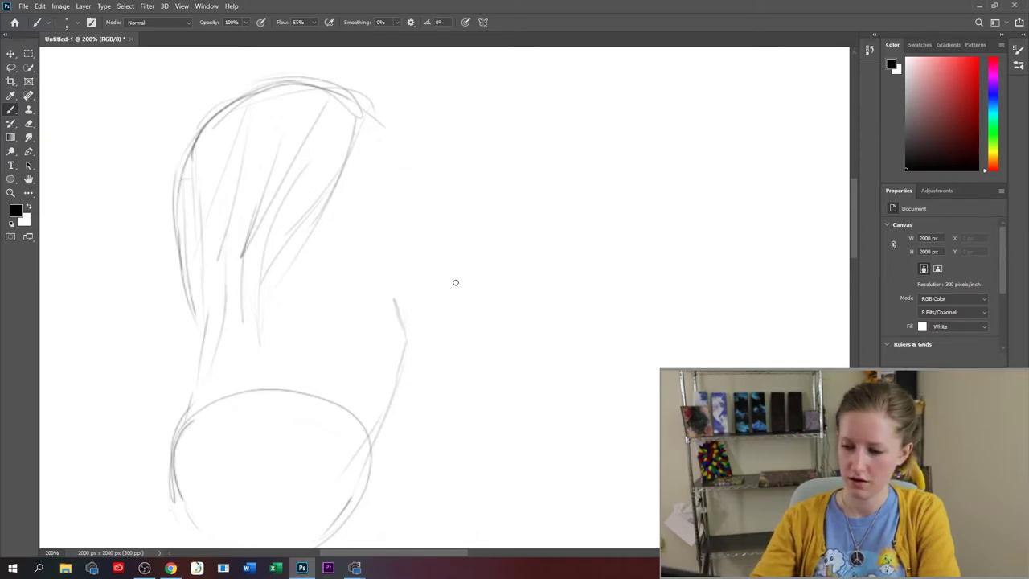
- Sketch the right cheek and long flowing mane strands down the horse's right side
mouse_move(438, 223)
left_mouse_down()
mouse_move(437, 365)
mouse_move(430, 206)
mouse_move(458, 234)
left_mouse_up()
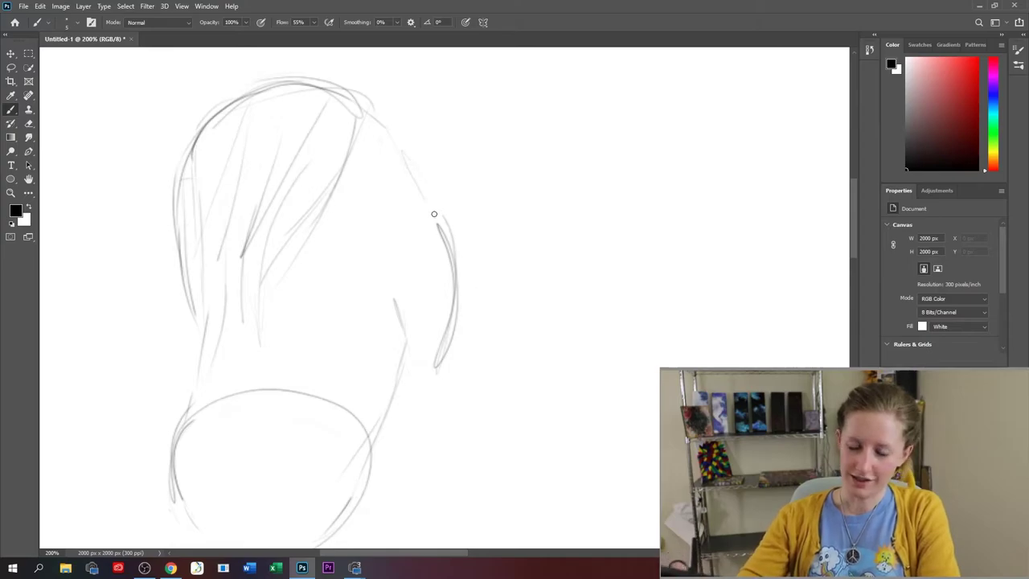
mouse_move(441, 233)
left_mouse_down()
mouse_move(451, 304)
mouse_move(508, 425)
mouse_move(574, 510)
left_mouse_up()
left_click_drag(500, 428, 554, 502)
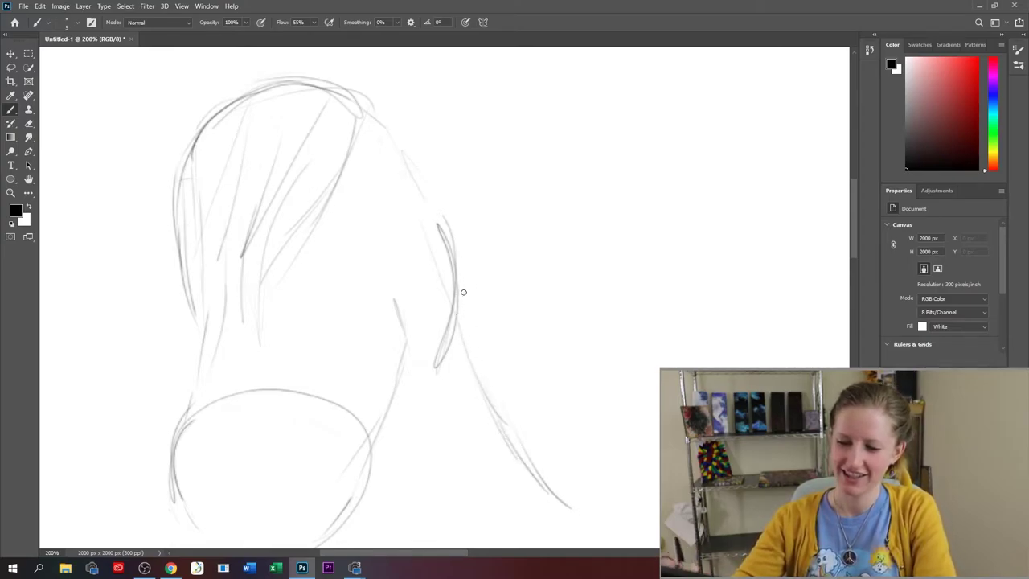
mouse_move(406, 122)
left_mouse_down()
mouse_move(452, 176)
mouse_move(514, 386)
left_mouse_up()
left_click_drag(450, 206, 472, 474)
left_click_drag(464, 216, 499, 474)
left_click_drag(492, 245, 505, 489)
left_click_drag(481, 315, 483, 500)
mouse_move(460, 227)
left_mouse_down()
mouse_move(487, 491)
mouse_move(370, 106)
mouse_move(485, 367)
left_mouse_up()
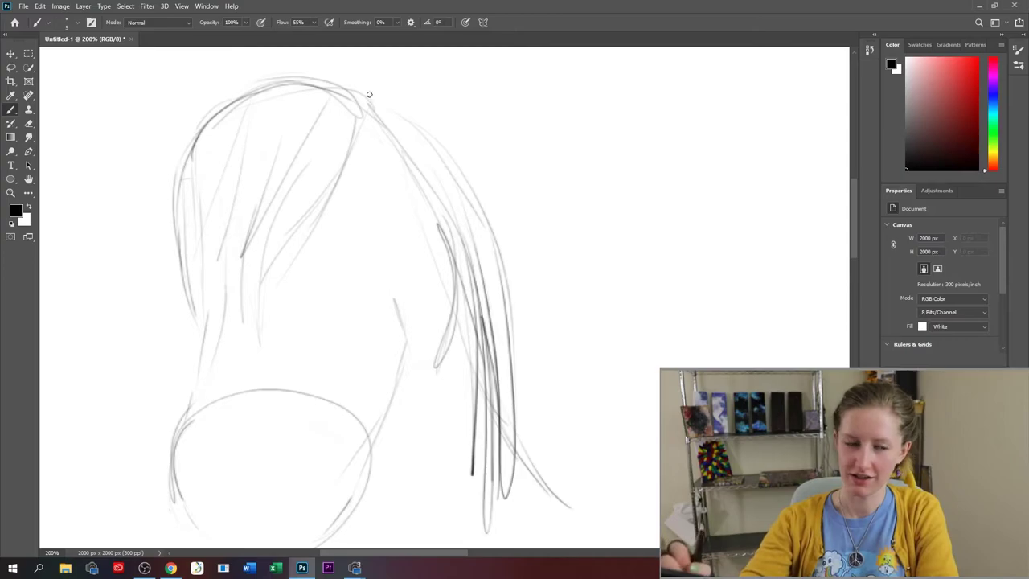
- Draw the two ears, the right one above the head and the left one at upper left
left_click_drag(370, 92, 398, 54)
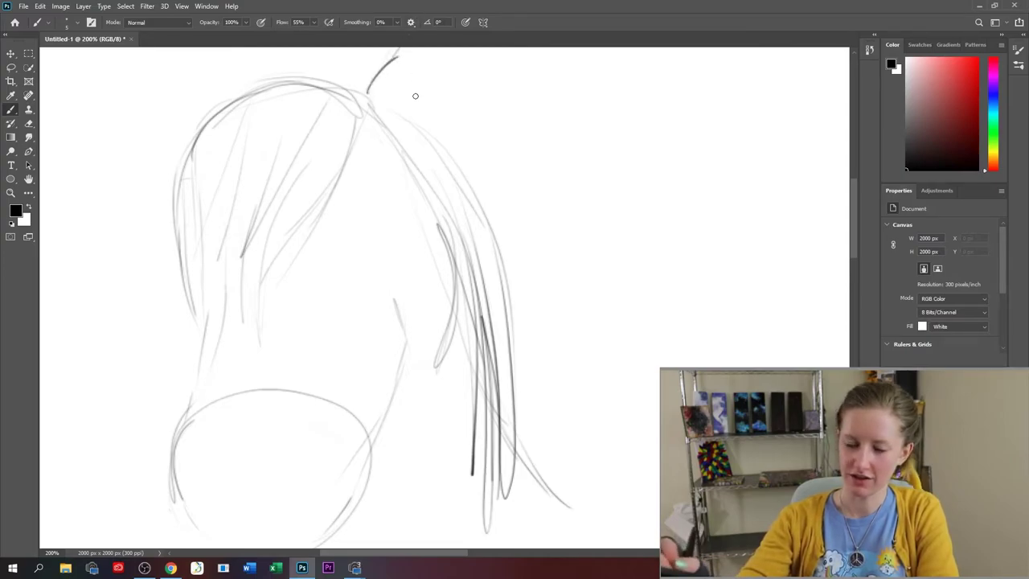
left_click_drag(405, 112, 467, 53)
left_click_drag(418, 127, 474, 48)
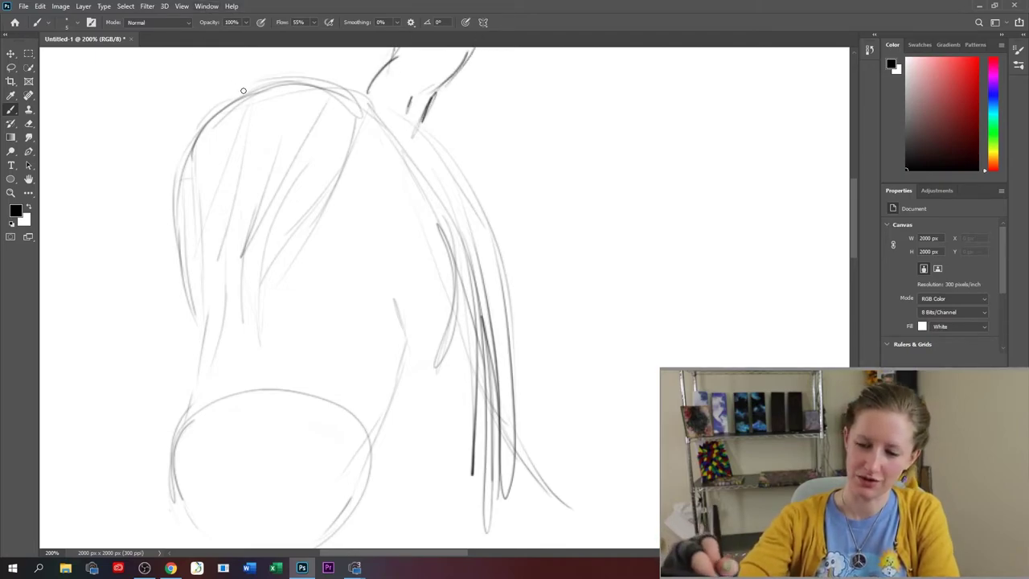
mouse_move(242, 90)
left_mouse_down()
mouse_move(152, 55)
mouse_move(161, 112)
left_mouse_up()
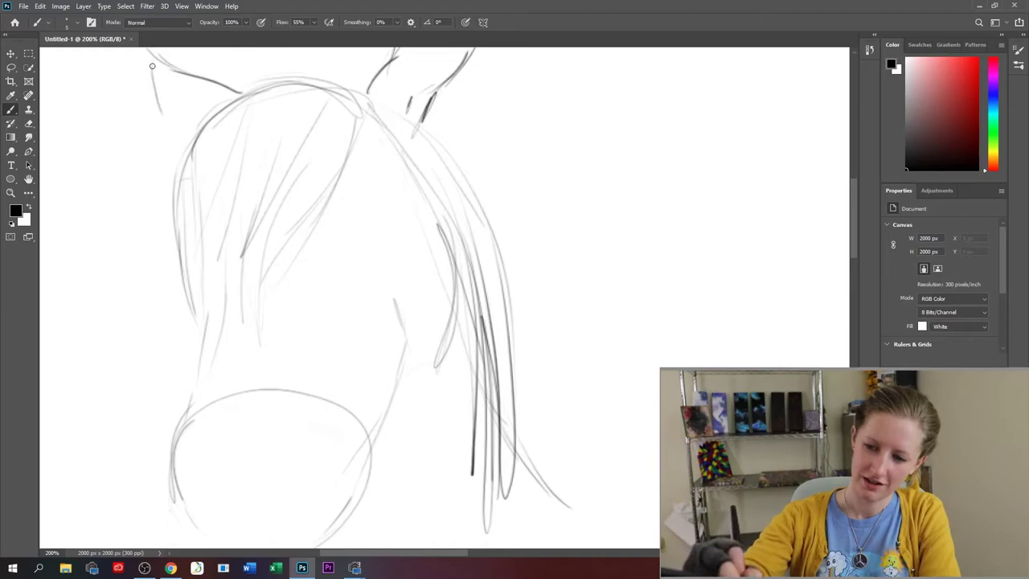
mouse_move(152, 69)
left_mouse_down()
mouse_move(165, 137)
mouse_move(154, 114)
mouse_move(179, 164)
left_mouse_up()
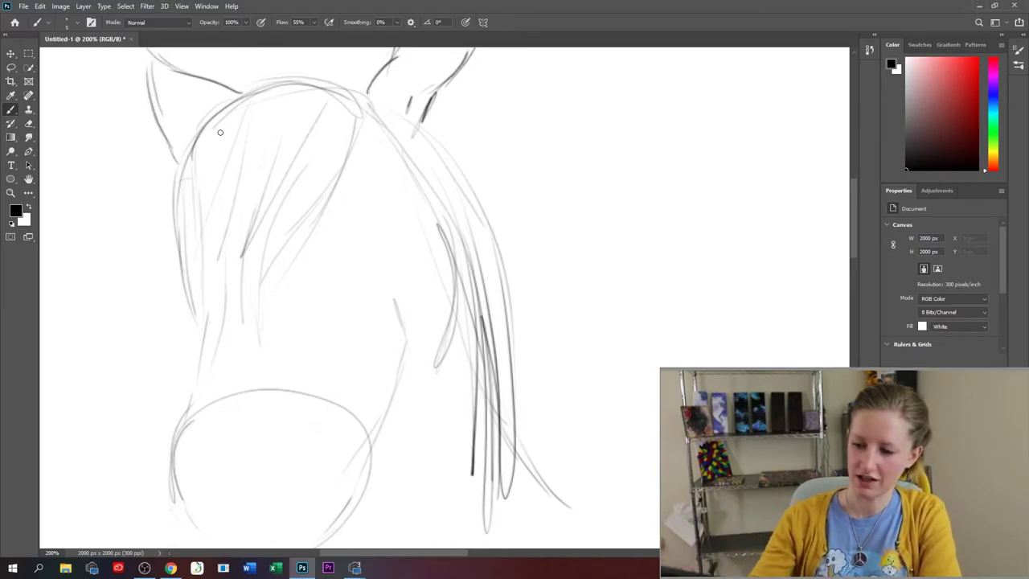
- Add darker forelock strands over the forehead
left_click_drag(351, 117, 271, 283)
left_click_drag(257, 229, 274, 329)
mouse_move(271, 173)
left_mouse_down()
mouse_move(259, 252)
mouse_move(279, 328)
left_mouse_up()
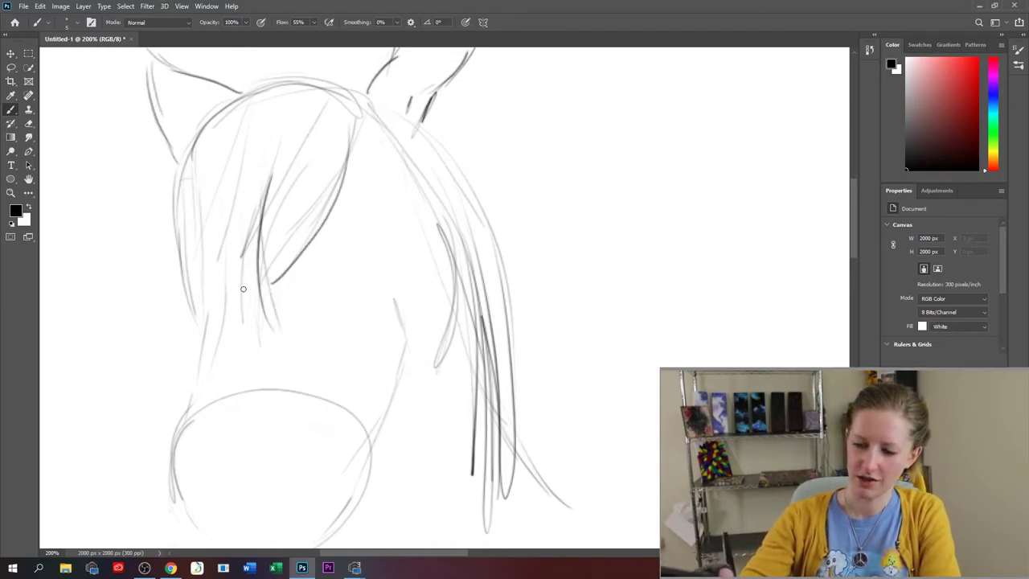
left_click_drag(199, 141, 259, 338)
left_click_drag(273, 273, 348, 115)
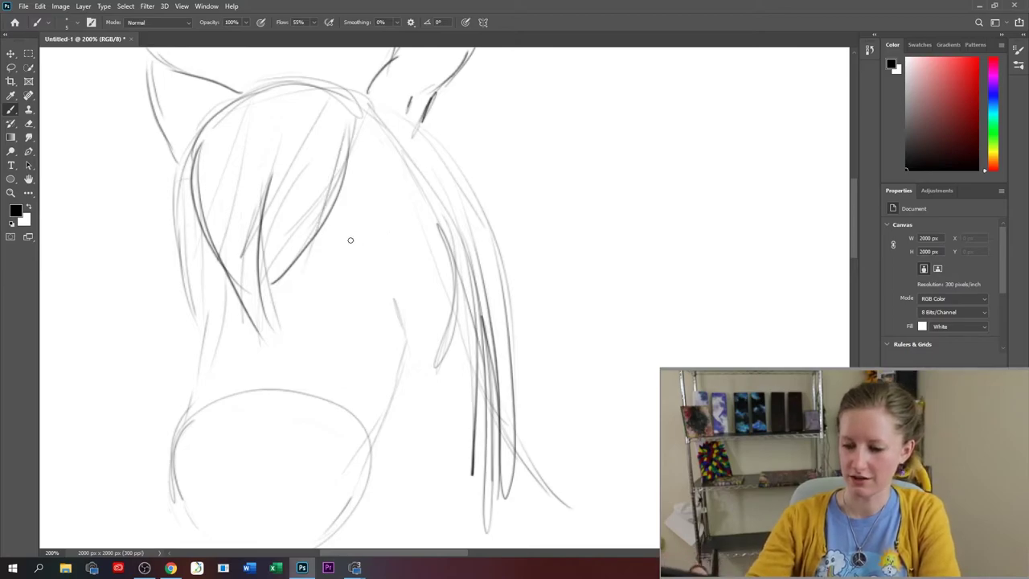
left_click_drag(374, 179, 340, 233)
mouse_move(352, 198)
left_mouse_down()
mouse_move(334, 246)
mouse_move(372, 251)
left_mouse_up()
- Draw the eyes and a nostril in the muzzle, then scroll the canvas to empty space
mouse_move(188, 217)
left_mouse_down()
mouse_move(205, 239)
mouse_move(186, 217)
mouse_move(201, 266)
mouse_move(187, 275)
mouse_move(183, 219)
left_mouse_up()
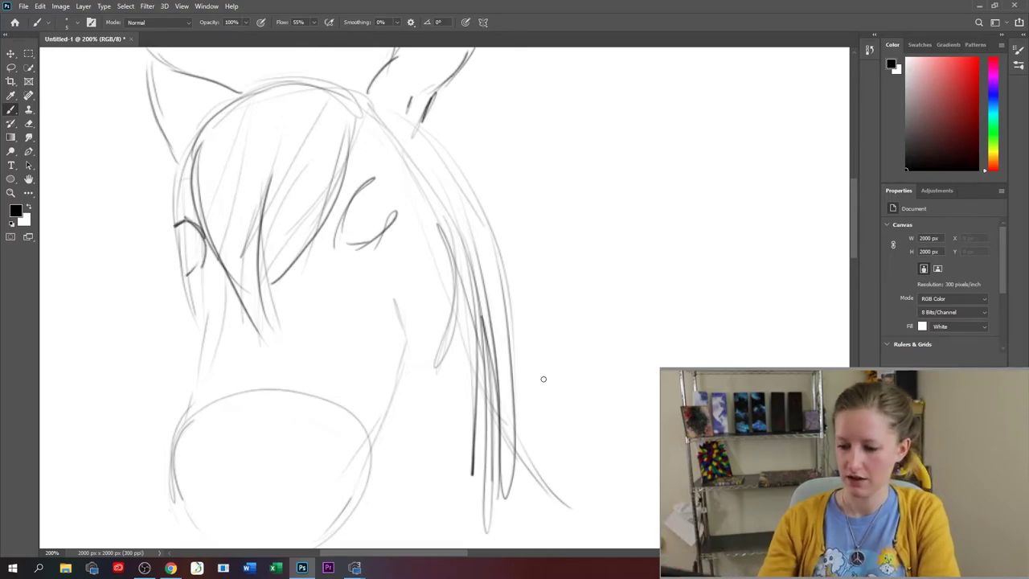
left_click_drag(205, 482, 250, 513)
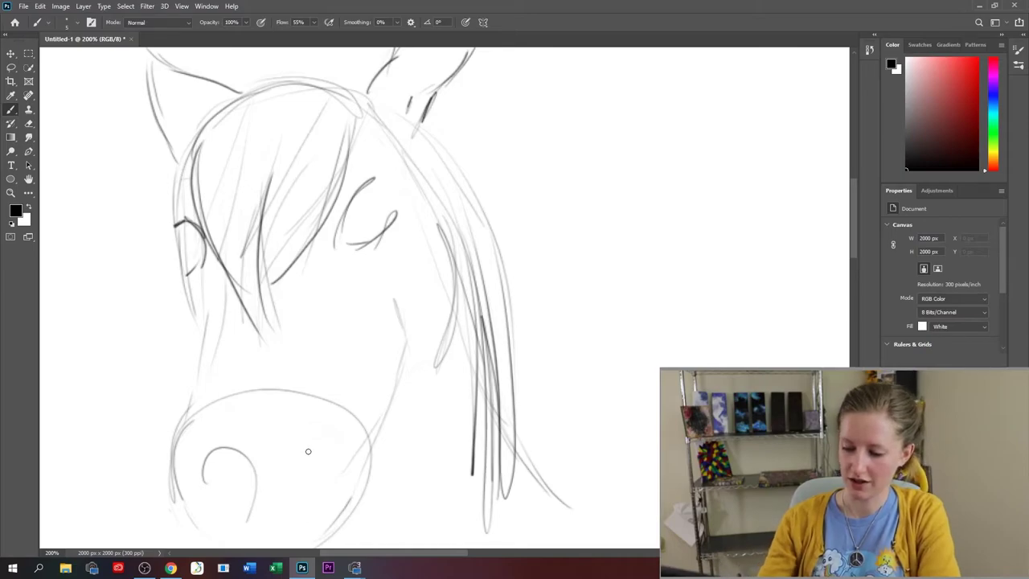
left_click_drag(308, 451, 308, 528)
left_click_drag(447, 553, 537, 553)
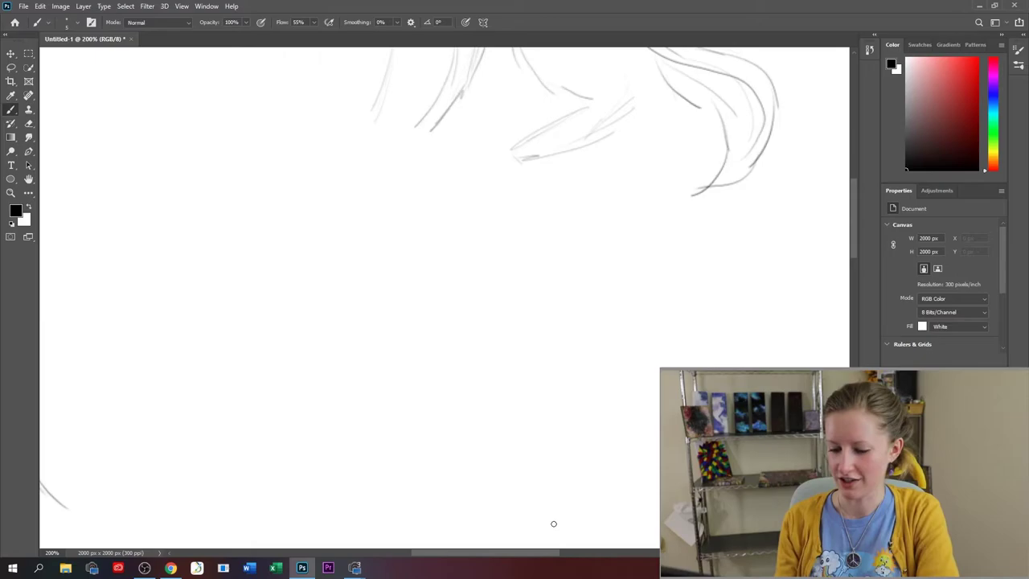
- Sketch the mother duck's beak, round head and back line, plus a duckling head below
left_click_drag(853, 211, 861, 224)
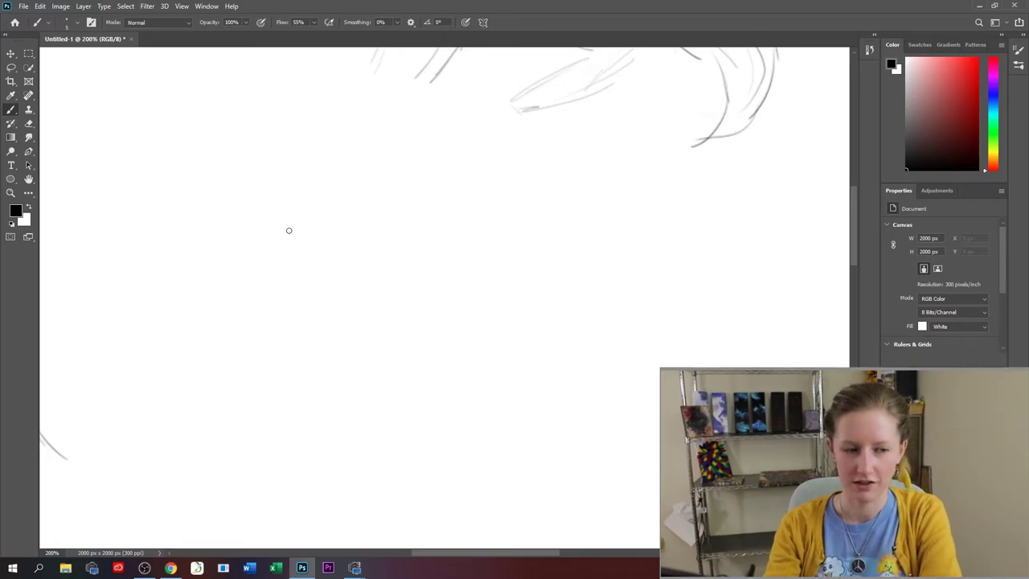
mouse_move(294, 228)
left_mouse_down()
mouse_move(272, 242)
mouse_move(295, 241)
mouse_move(305, 199)
mouse_move(357, 211)
left_mouse_up()
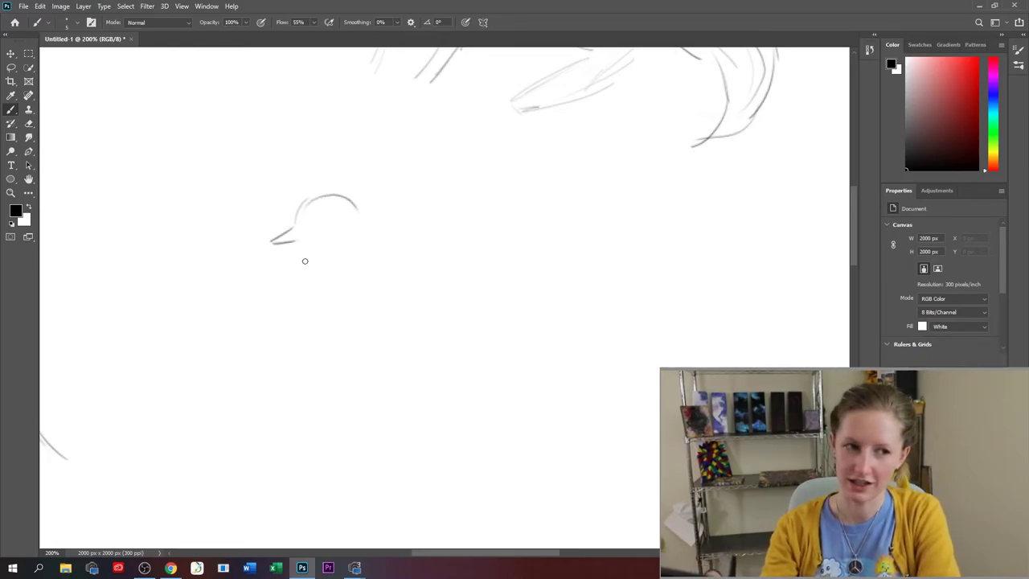
mouse_move(300, 251)
left_mouse_down()
mouse_move(376, 233)
mouse_move(353, 248)
mouse_move(361, 212)
left_mouse_up()
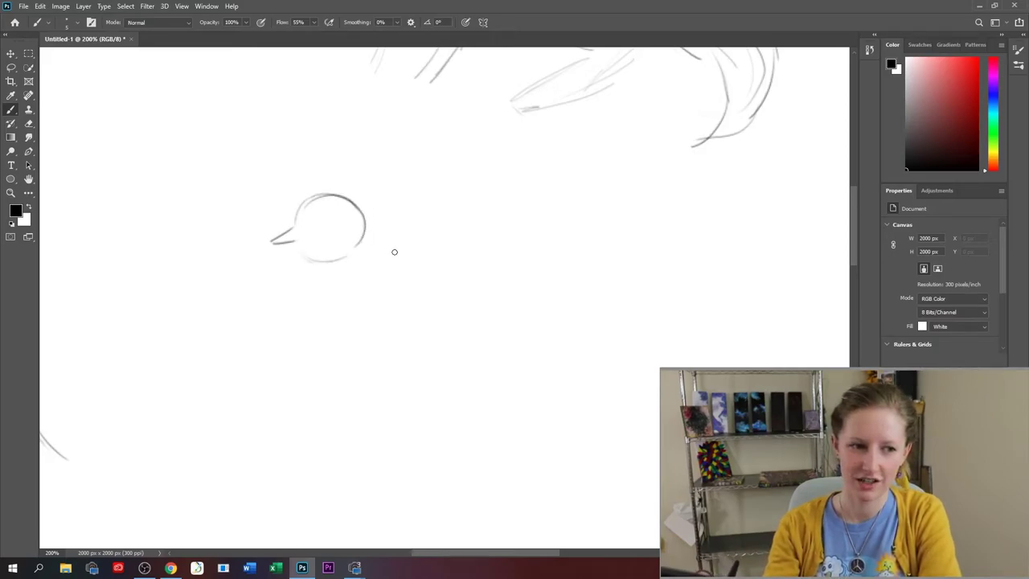
mouse_move(369, 230)
left_mouse_down()
mouse_move(441, 231)
mouse_move(378, 231)
mouse_move(436, 257)
left_mouse_up()
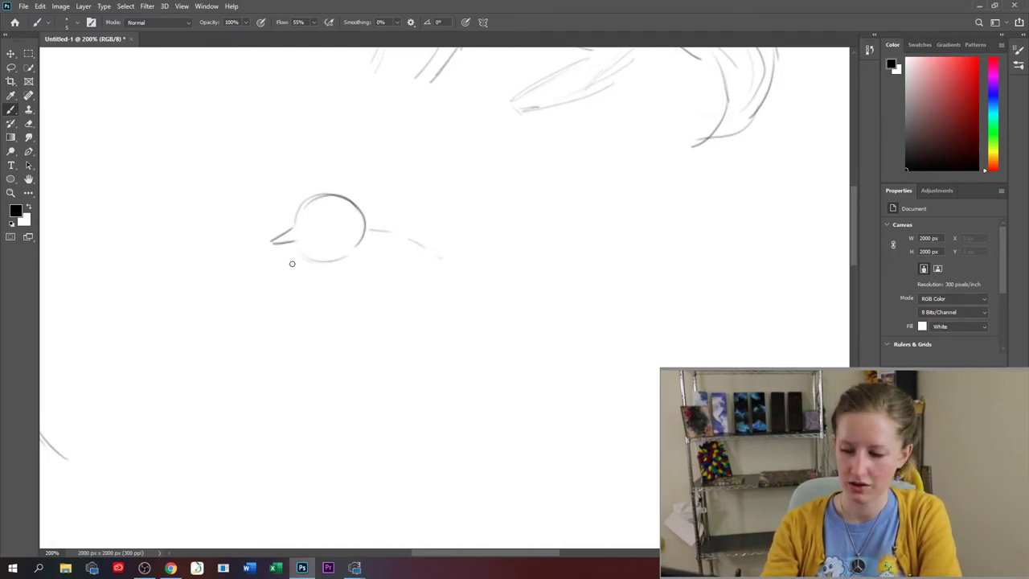
mouse_move(308, 262)
left_mouse_down()
mouse_move(290, 312)
mouse_move(284, 269)
mouse_move(320, 299)
left_mouse_up()
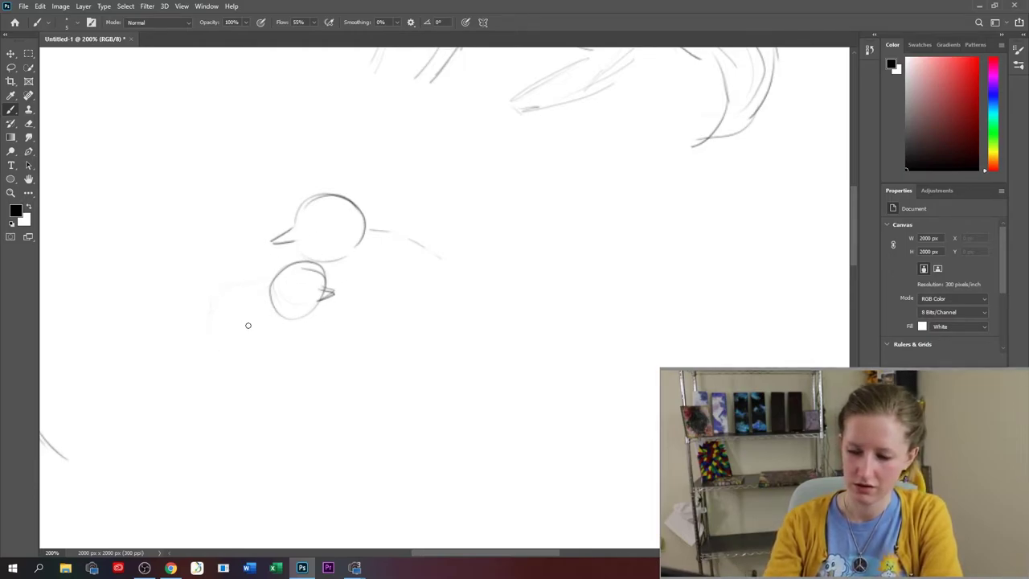
- Rough in the duckling's body oval and the rounded belly curves of both ducks
mouse_move(265, 307)
left_mouse_down()
mouse_move(204, 320)
mouse_move(259, 283)
left_mouse_up()
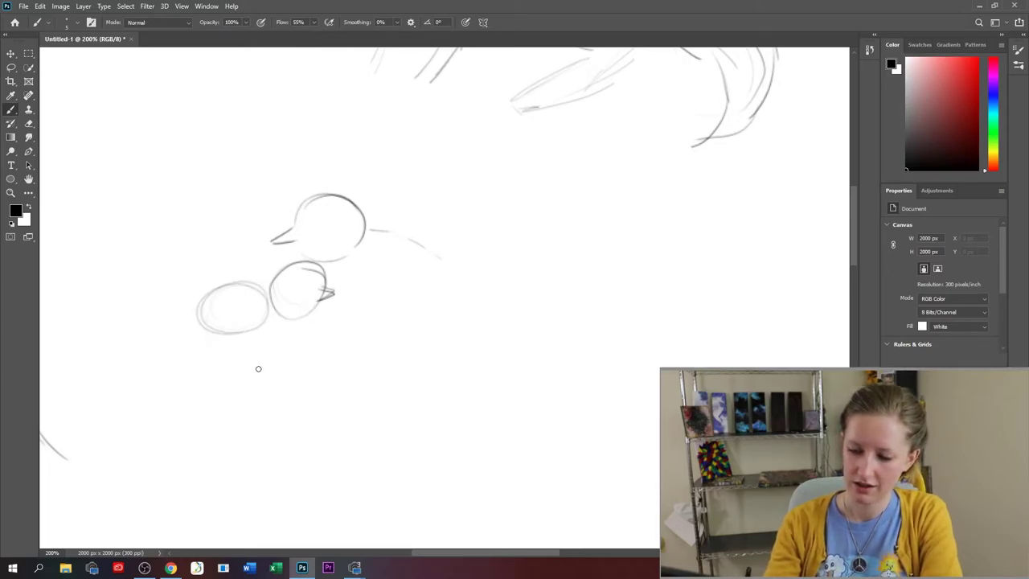
mouse_move(311, 325)
left_mouse_down()
mouse_move(223, 356)
mouse_move(310, 317)
mouse_move(289, 361)
left_mouse_up()
left_click_drag(216, 331, 299, 353)
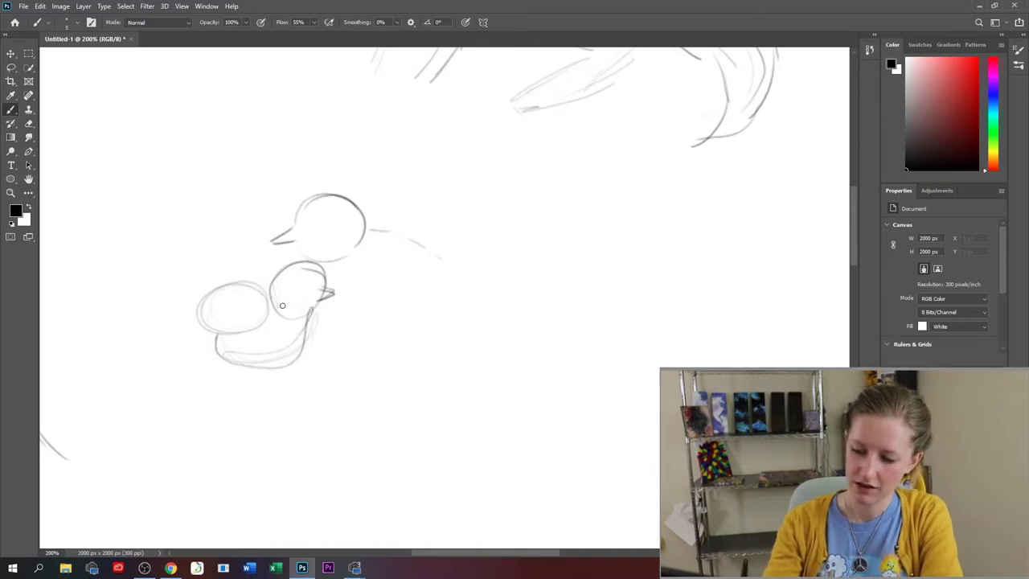
mouse_move(280, 304)
left_mouse_down()
mouse_move(243, 286)
mouse_move(196, 320)
mouse_move(282, 311)
left_mouse_up()
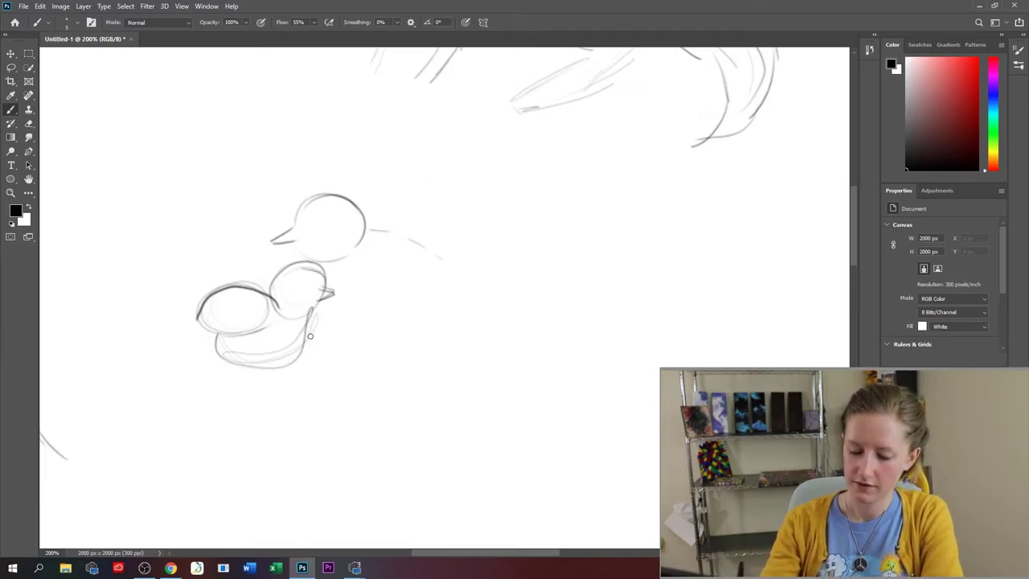
mouse_move(308, 329)
left_mouse_down()
mouse_move(323, 353)
mouse_move(356, 362)
left_mouse_up()
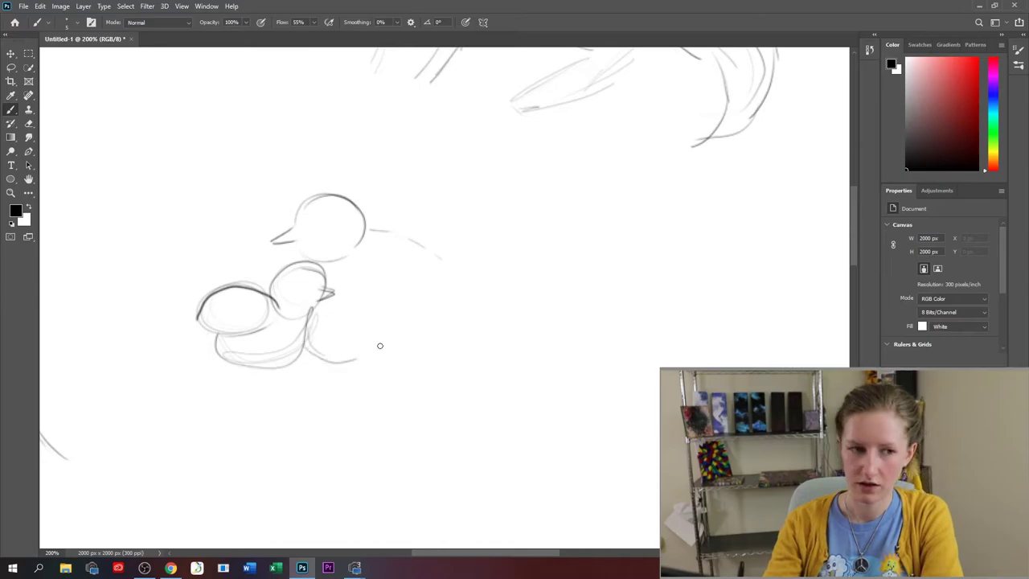
left_click_drag(308, 320, 407, 360)
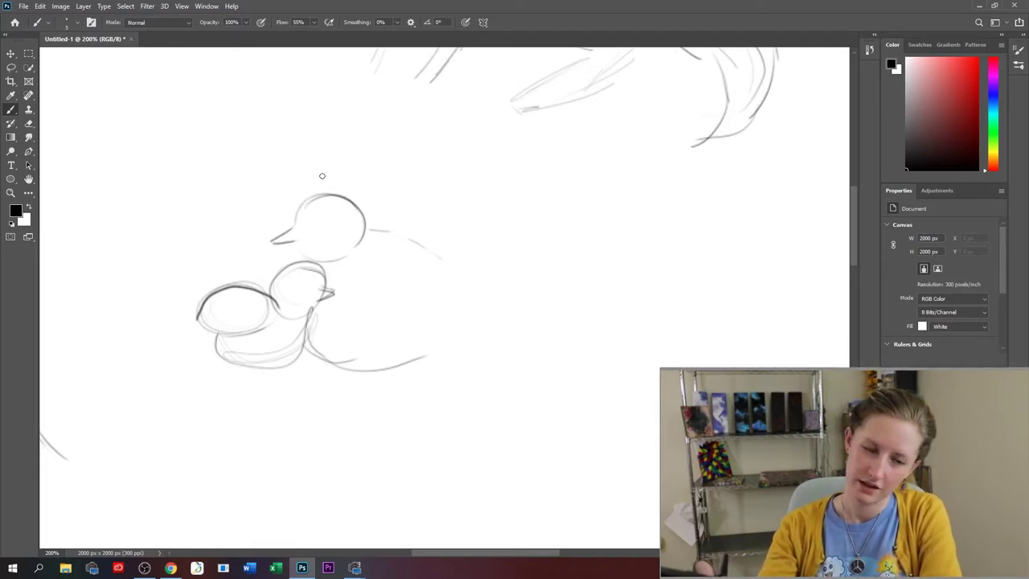
- Refine the duck's head and back line, and draw closed eyes on both ducks
left_click_drag(300, 203, 295, 229)
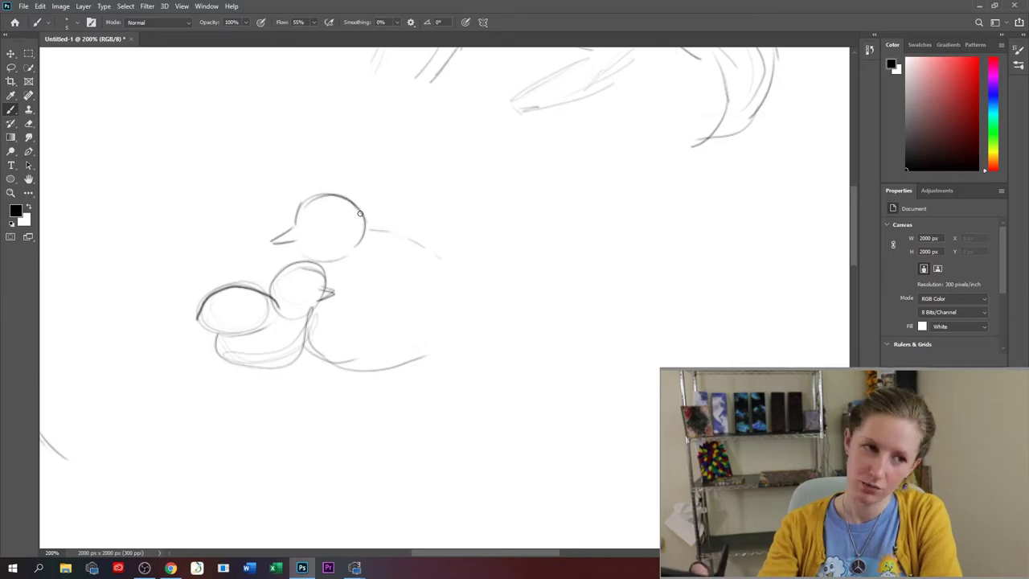
mouse_move(360, 211)
left_mouse_down()
mouse_move(457, 268)
mouse_move(470, 304)
left_mouse_up()
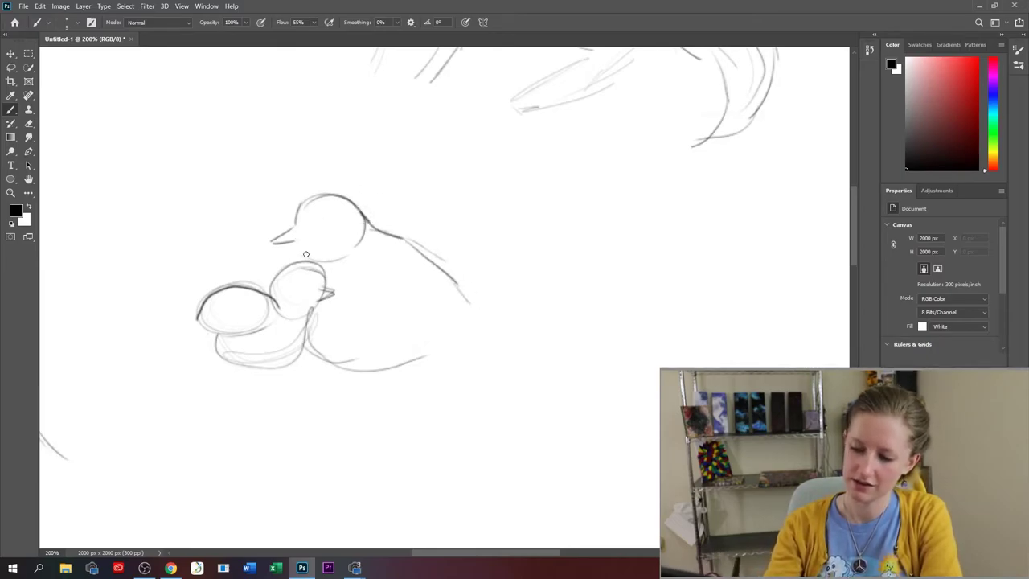
left_click_drag(303, 244, 305, 258)
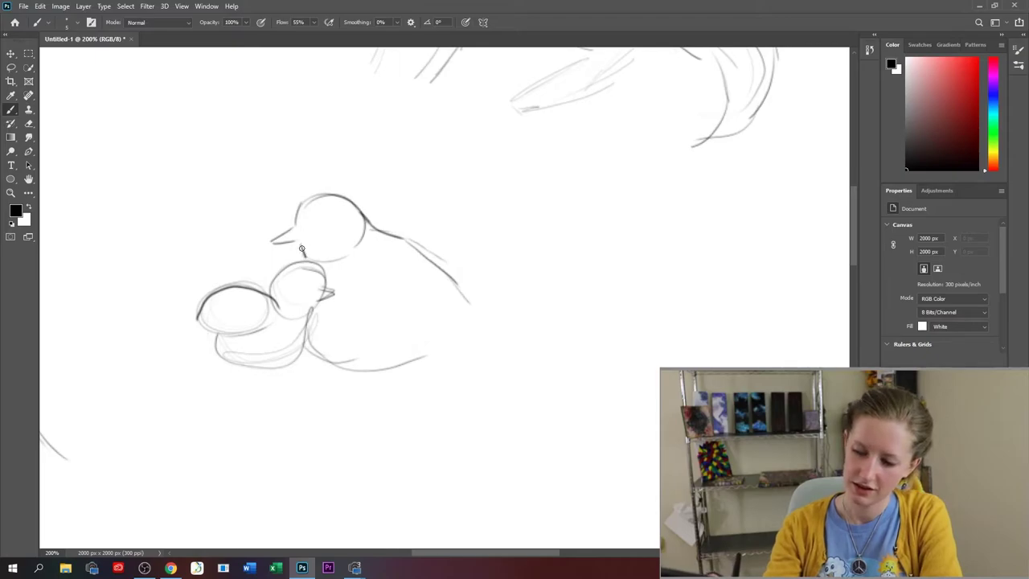
left_click_drag(318, 221, 330, 221)
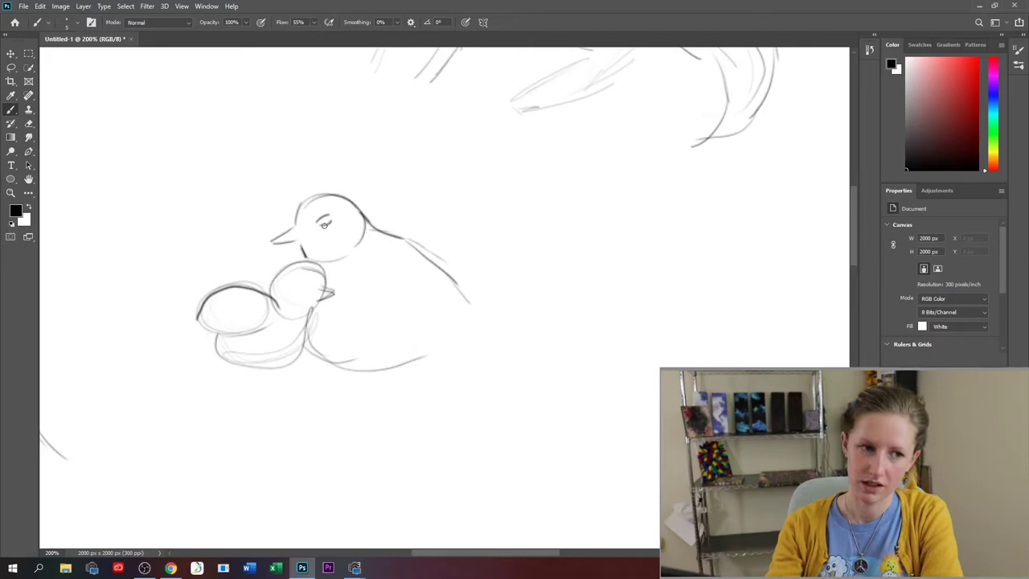
mouse_move(298, 289)
left_mouse_down()
mouse_move(317, 286)
mouse_move(300, 269)
mouse_move(272, 291)
mouse_move(336, 298)
left_mouse_up()
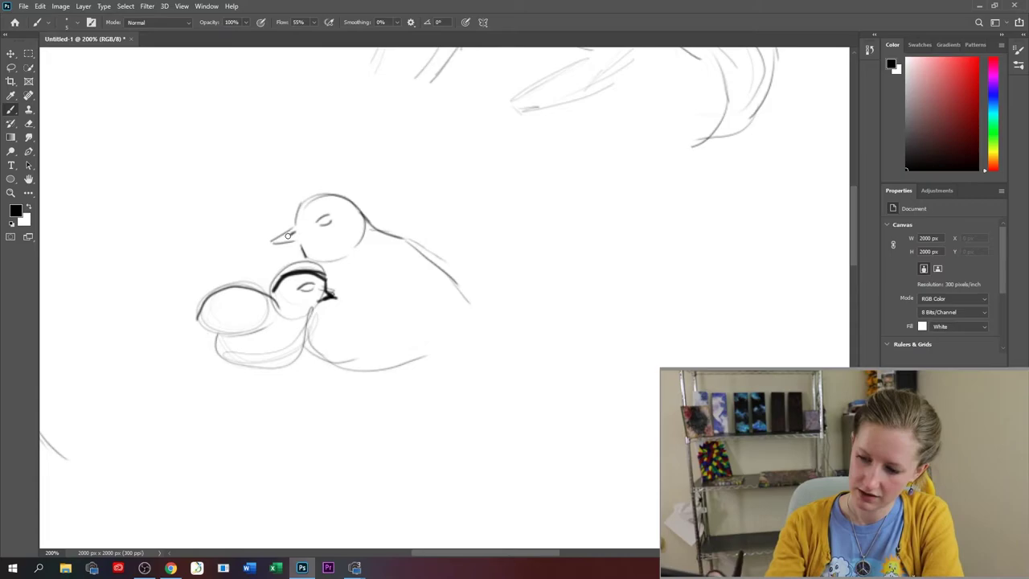
- Ink the big duck's beak, head, wing, back and belly darker, then scroll right
mouse_move(288, 236)
left_mouse_down()
mouse_move(272, 242)
mouse_move(300, 241)
mouse_move(291, 231)
mouse_move(330, 195)
mouse_move(370, 233)
left_mouse_up()
mouse_move(359, 300)
left_mouse_down()
mouse_move(397, 316)
mouse_move(492, 316)
left_mouse_up()
mouse_move(377, 229)
left_mouse_down()
mouse_move(491, 314)
mouse_move(312, 322)
mouse_move(460, 323)
mouse_move(384, 347)
mouse_move(308, 340)
left_mouse_up()
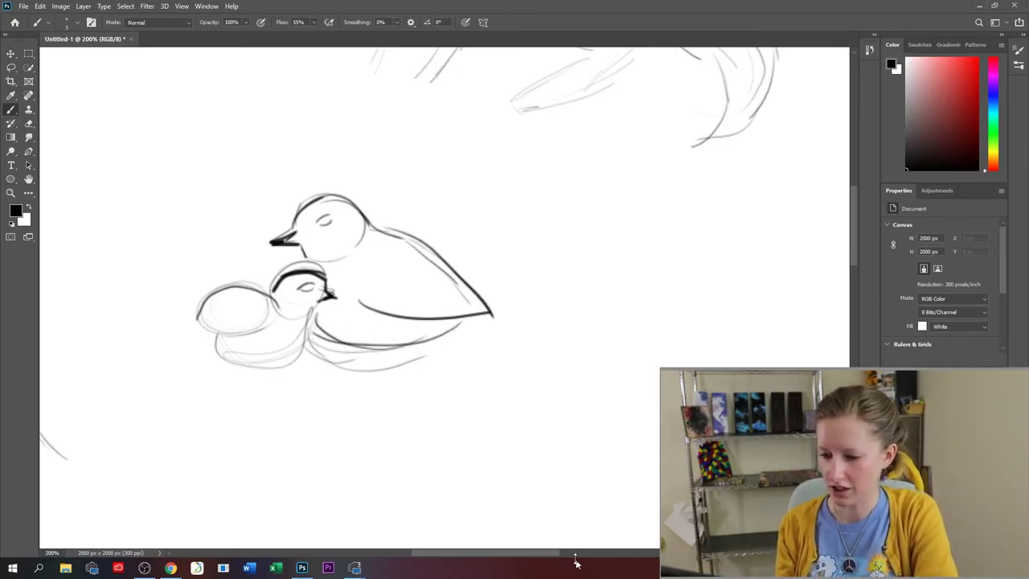
mouse_move(550, 553)
left_mouse_down()
mouse_move(632, 555)
mouse_move(641, 530)
left_mouse_up()
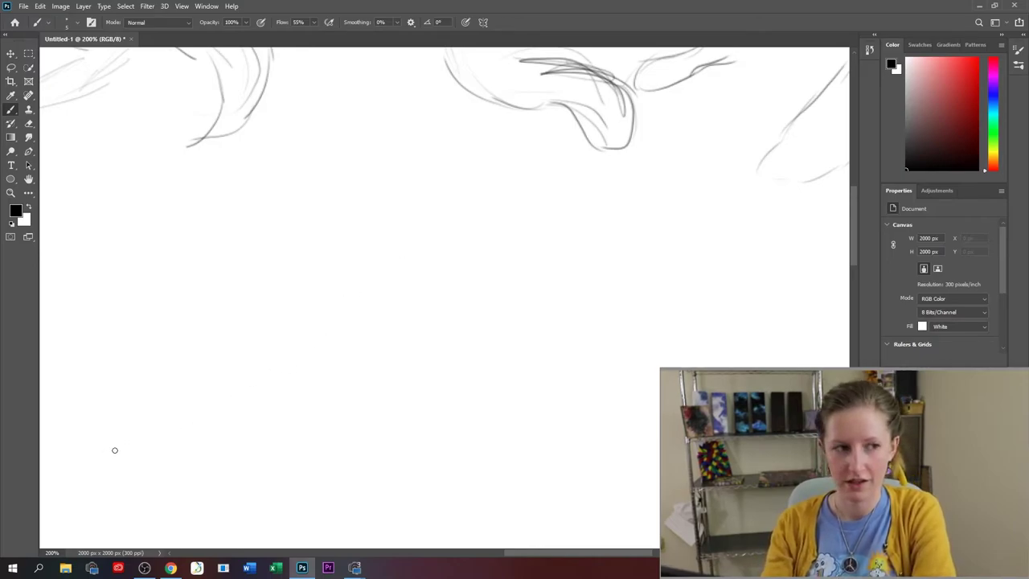
- Sketch faint gesture lines for the large body: diagonal, lower lines, left side, long top and rear curve
left_click_drag(227, 362, 134, 440)
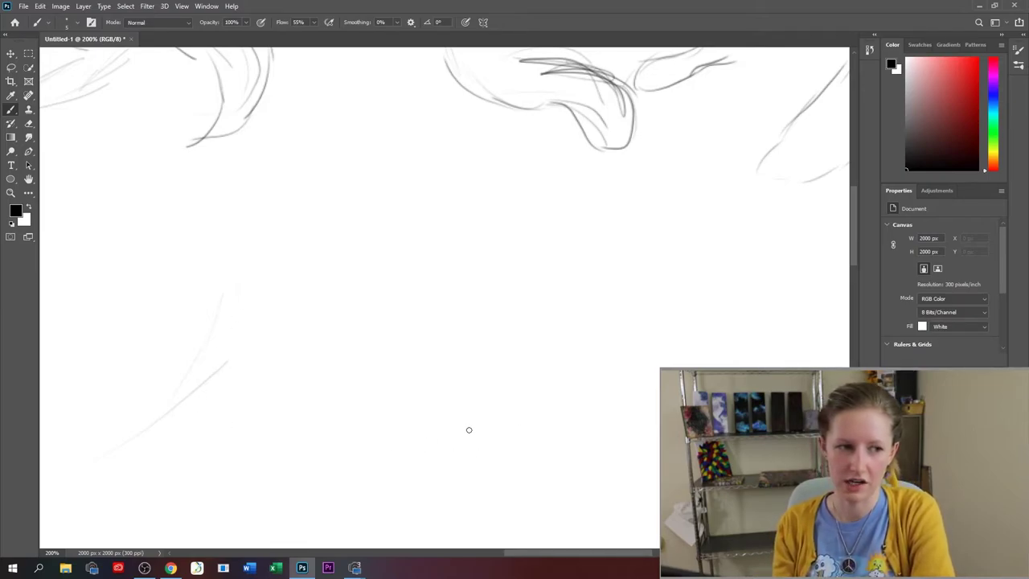
left_click_drag(496, 429, 400, 460)
mouse_move(345, 492)
left_mouse_down()
mouse_move(188, 533)
mouse_move(66, 513)
left_mouse_up()
left_click_drag(122, 407, 88, 472)
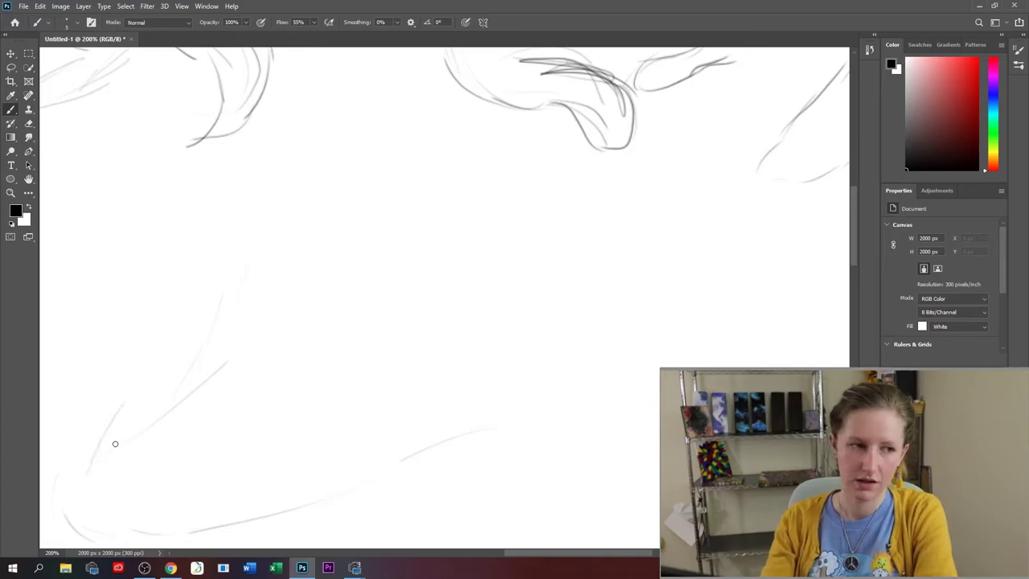
left_click_drag(161, 357, 202, 249)
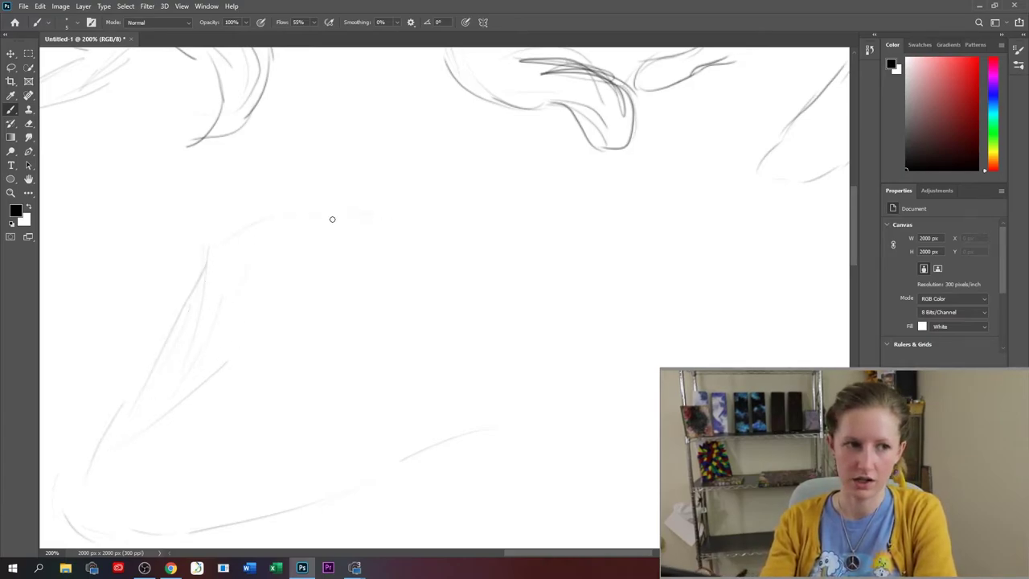
mouse_move(517, 119)
left_mouse_down()
mouse_move(349, 228)
mouse_move(77, 475)
left_mouse_up()
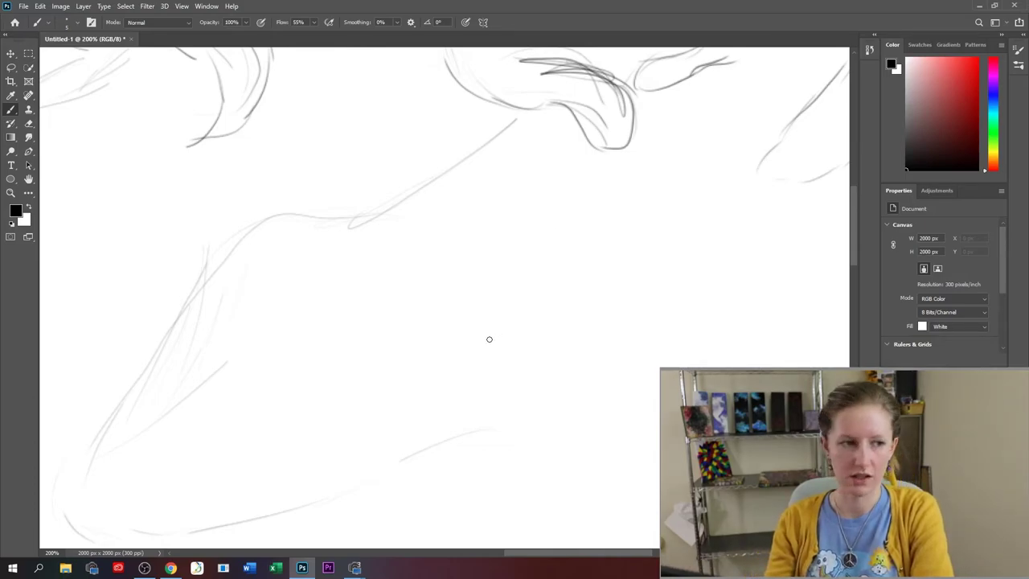
mouse_move(508, 352)
left_mouse_down()
mouse_move(515, 405)
mouse_move(473, 428)
mouse_move(432, 427)
mouse_move(356, 479)
left_mouse_up()
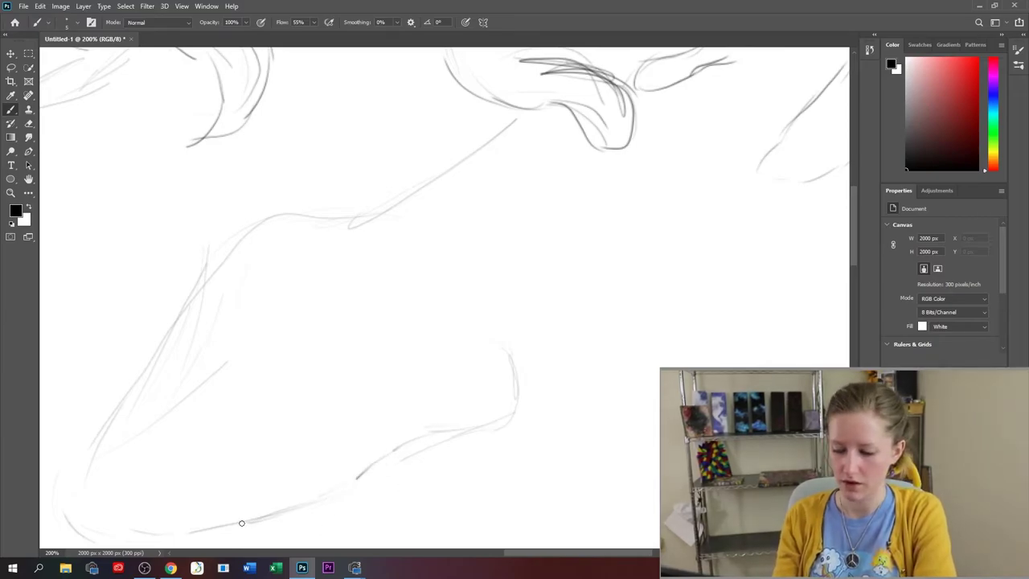
- Darken the body's bottom curve and right side, and extend the lower and right-edge lines
left_click_drag(158, 538, 330, 500)
mouse_move(408, 442)
left_mouse_down()
mouse_move(516, 391)
mouse_move(508, 354)
left_mouse_up()
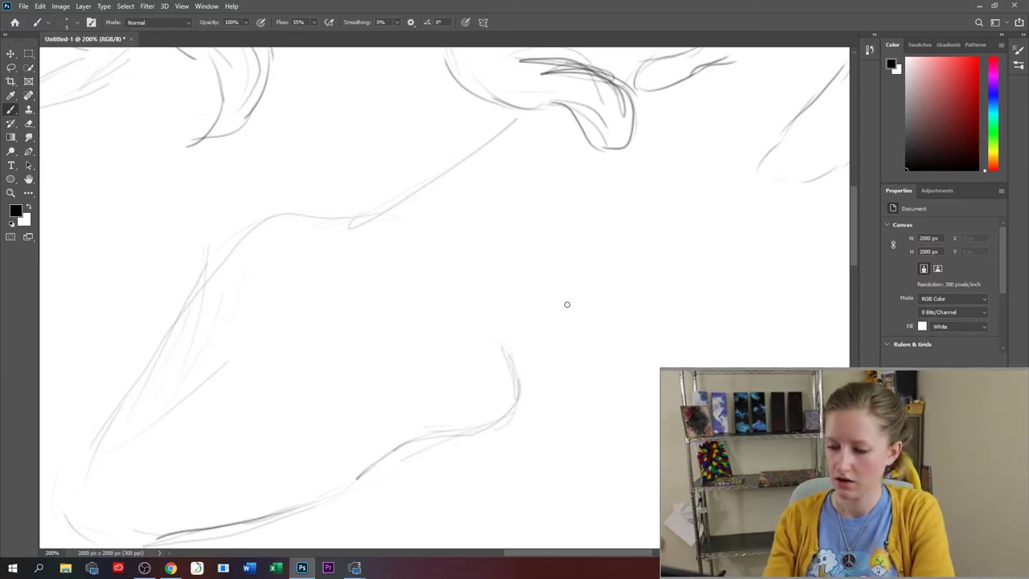
mouse_move(563, 492)
left_mouse_down()
mouse_move(517, 521)
mouse_move(411, 546)
left_mouse_up()
left_click_drag(468, 532, 388, 548)
left_click_drag(498, 523, 467, 532)
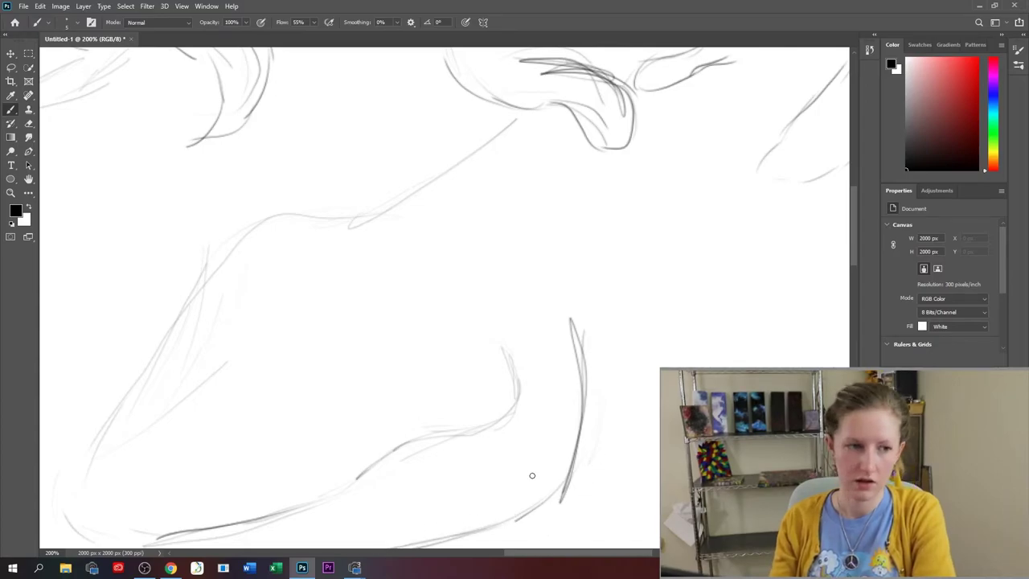
mouse_move(523, 446)
left_mouse_down()
mouse_move(519, 417)
mouse_move(459, 496)
mouse_move(380, 535)
mouse_move(258, 547)
left_mouse_up()
- Add a curve near the body's top, a vertical line at left, and short thin inner strokes
left_click(274, 555)
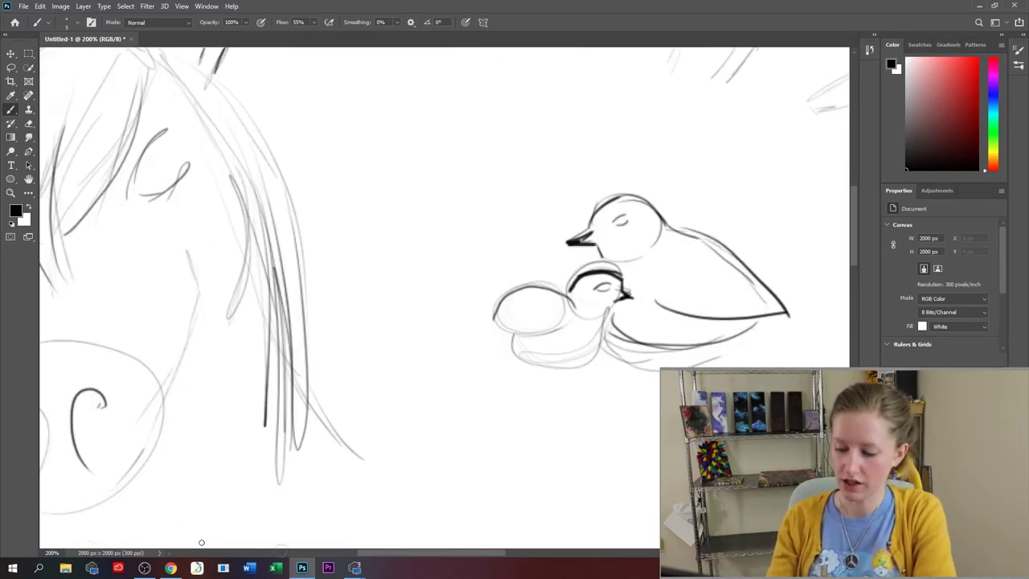
left_click_drag(483, 557, 619, 565)
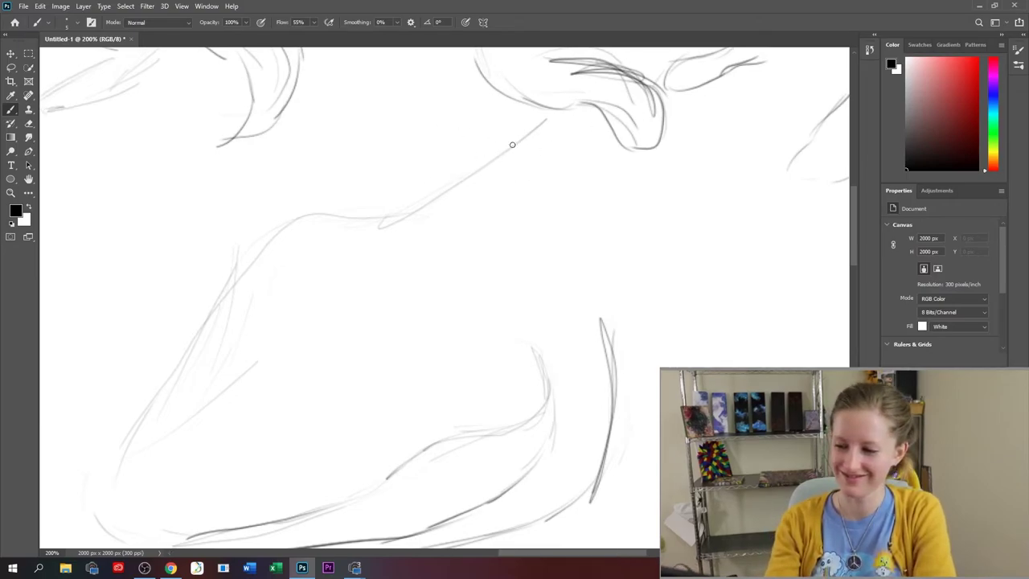
left_click_drag(291, 95, 472, 151)
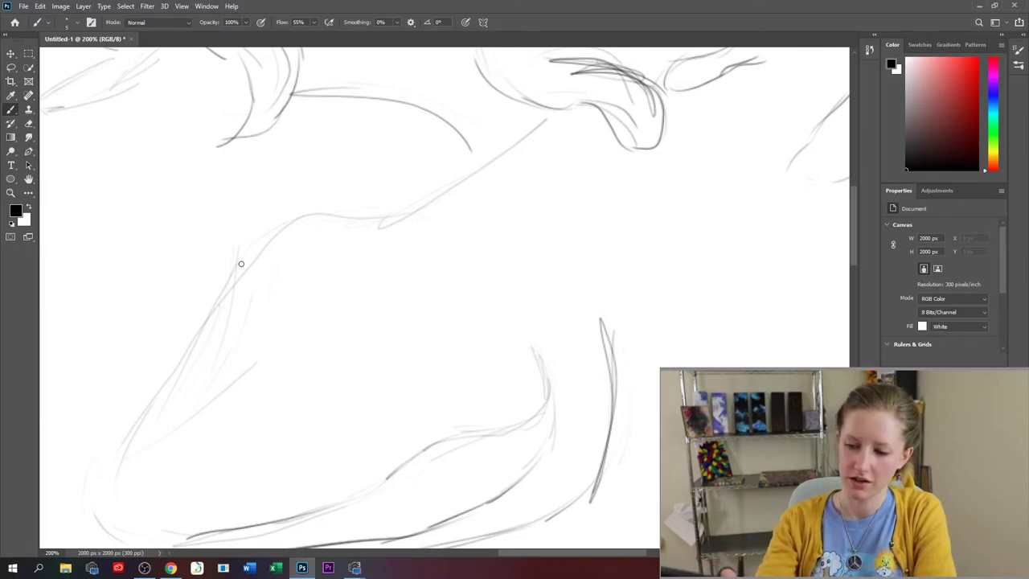
left_click_drag(237, 258, 238, 153)
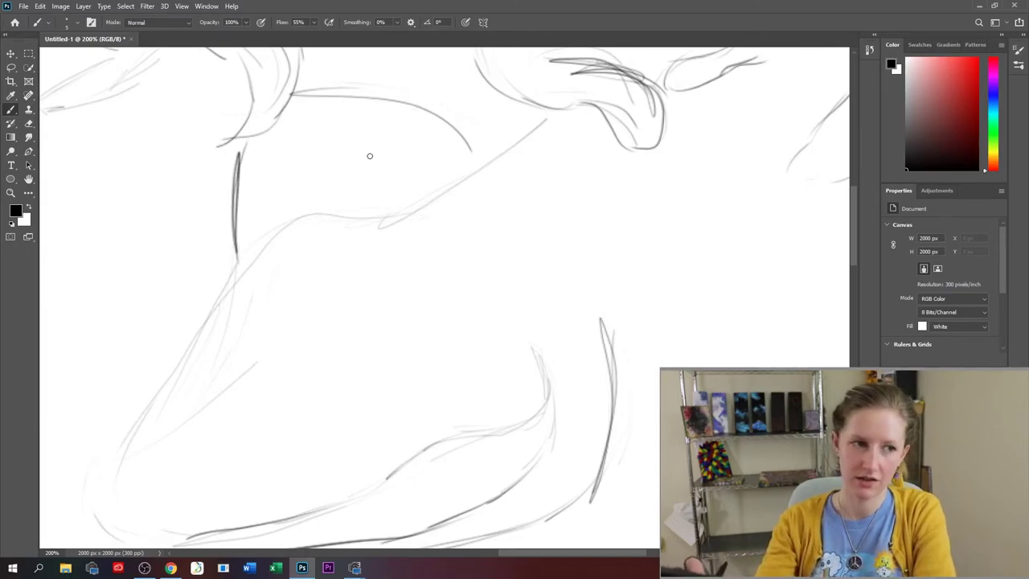
left_click_drag(307, 176, 370, 211)
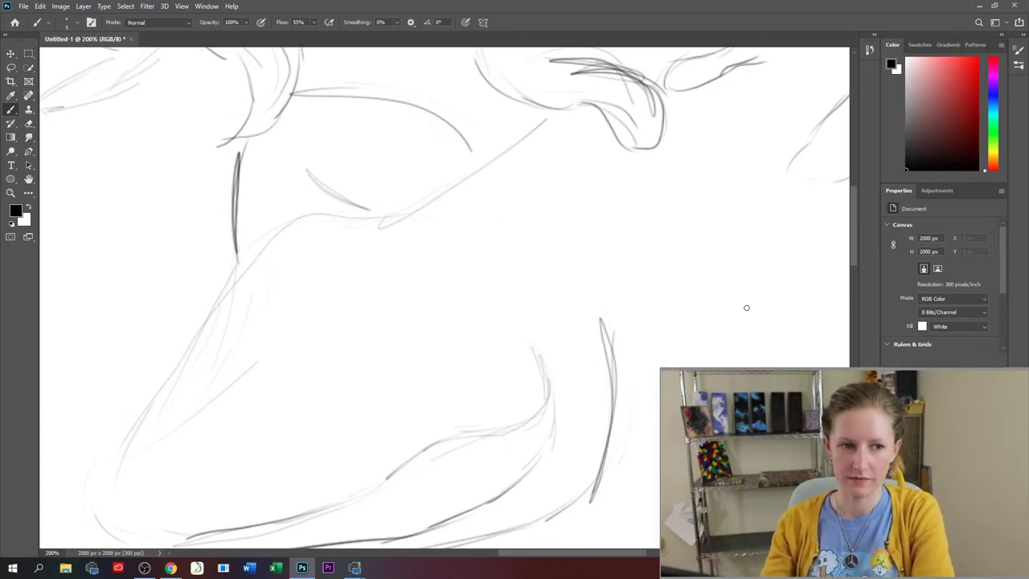
left_click_drag(664, 331, 709, 297)
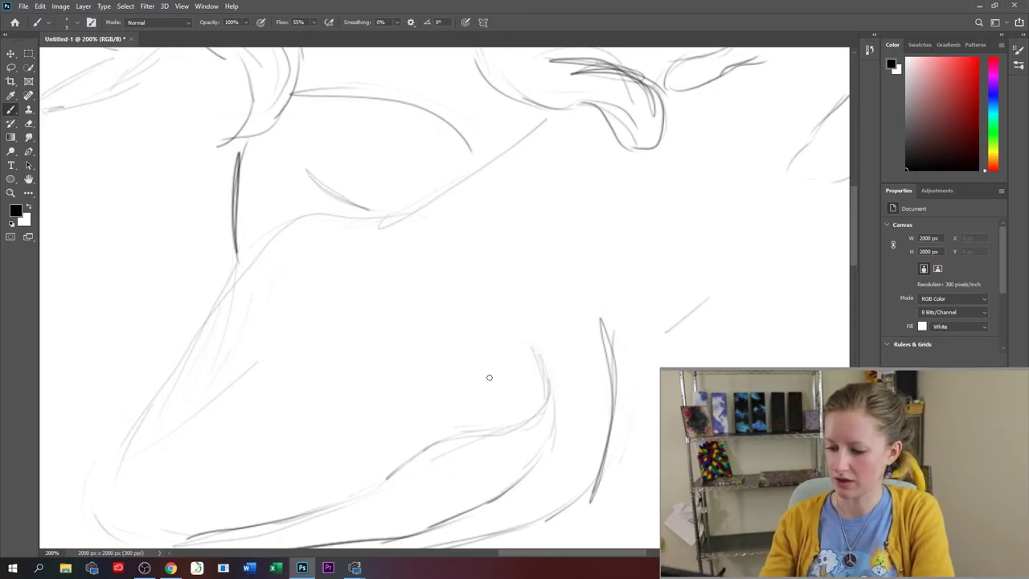
left_click_drag(408, 396, 475, 371)
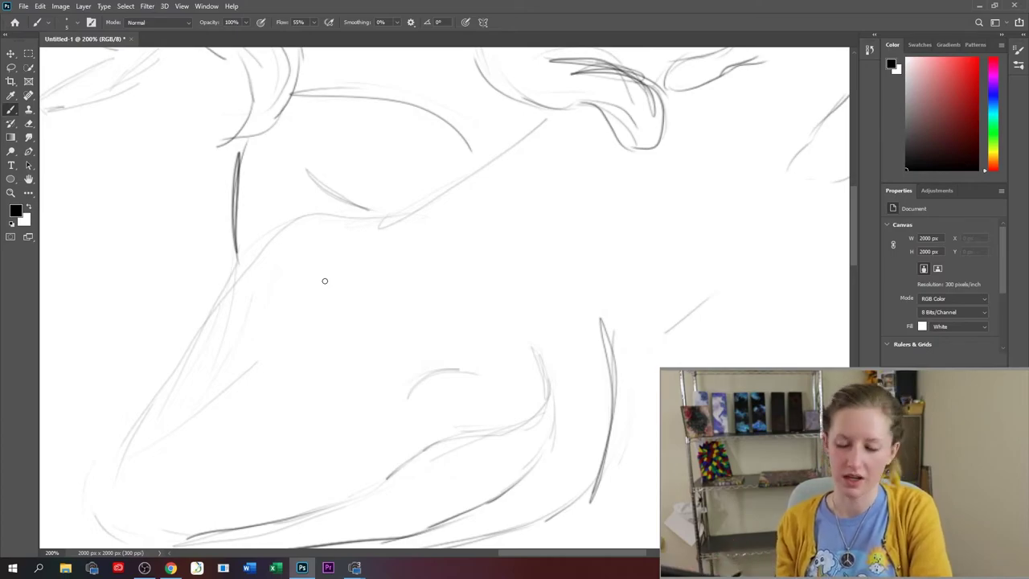
- Move to blank canvas and draw the small nose of a front-view face
scroll(580, 545, "right", 8)
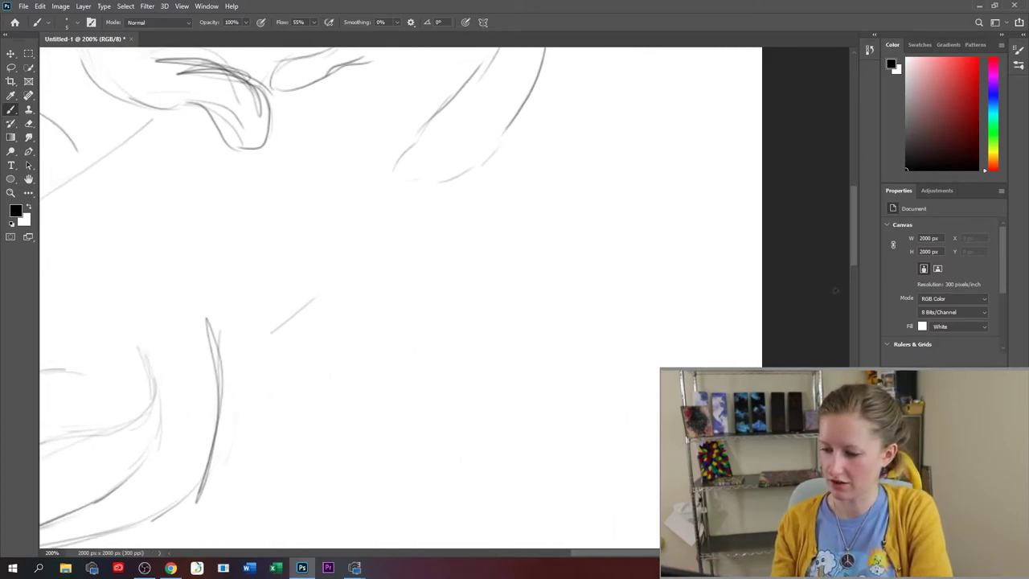
mouse_move(852, 244)
left_mouse_down()
mouse_move(852, 267)
mouse_move(868, 254)
left_mouse_up()
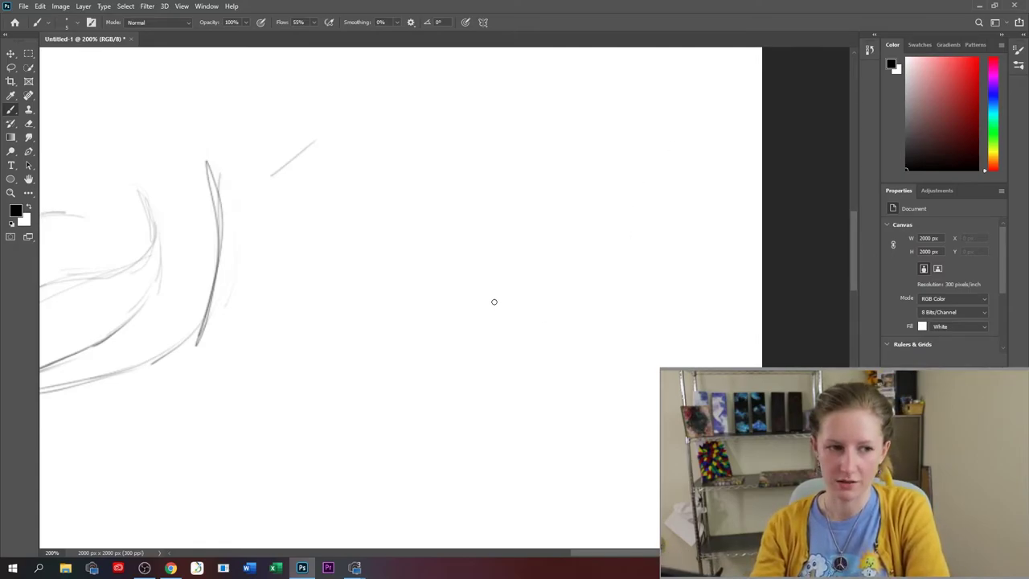
left_click_drag(494, 301, 521, 302)
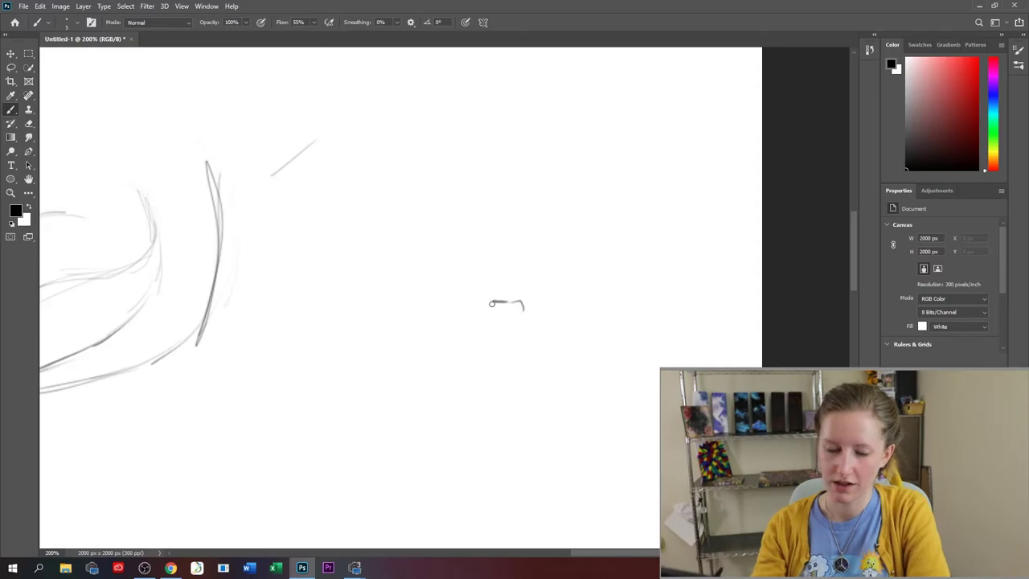
mouse_move(487, 303)
left_mouse_down()
mouse_move(526, 303)
mouse_move(508, 341)
mouse_move(489, 334)
mouse_move(505, 343)
mouse_move(508, 330)
mouse_move(489, 341)
mouse_move(489, 306)
left_mouse_up()
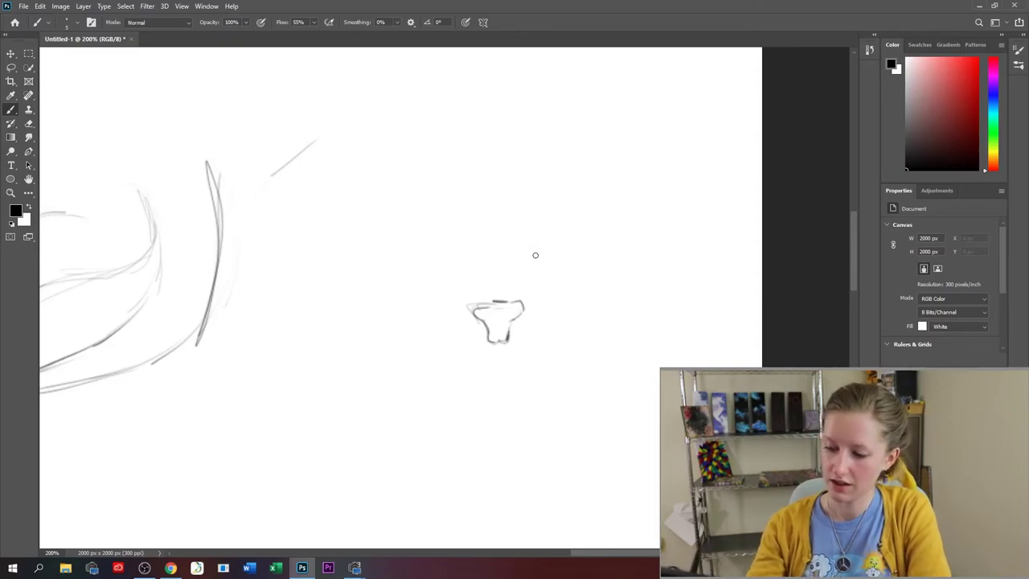
- Sketch faint lines rising and sweeping outward above the nose, with strokes beside the muzzle
left_click_drag(526, 295, 528, 259)
left_click_drag(471, 299, 469, 259)
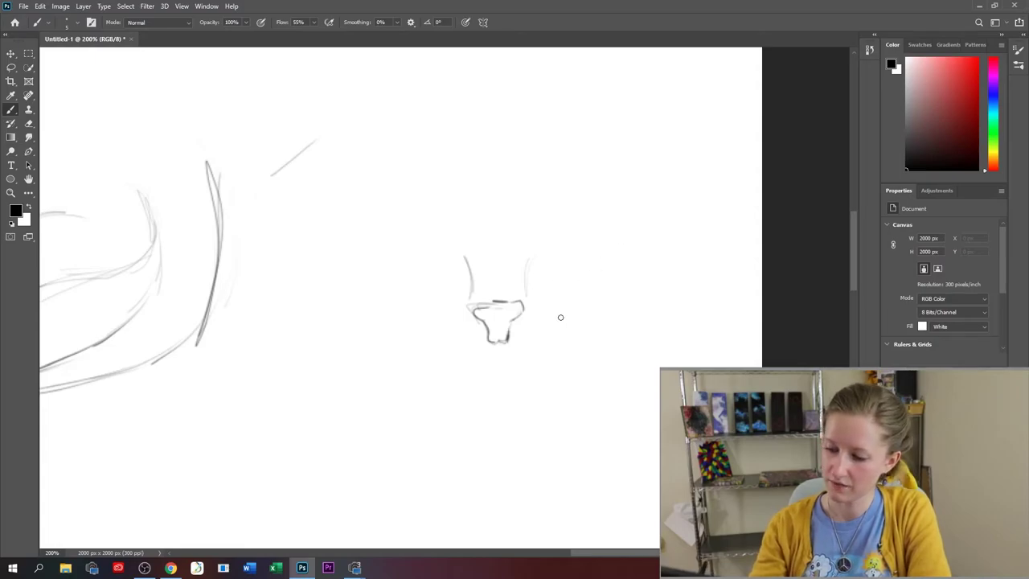
left_click_drag(537, 251, 523, 291)
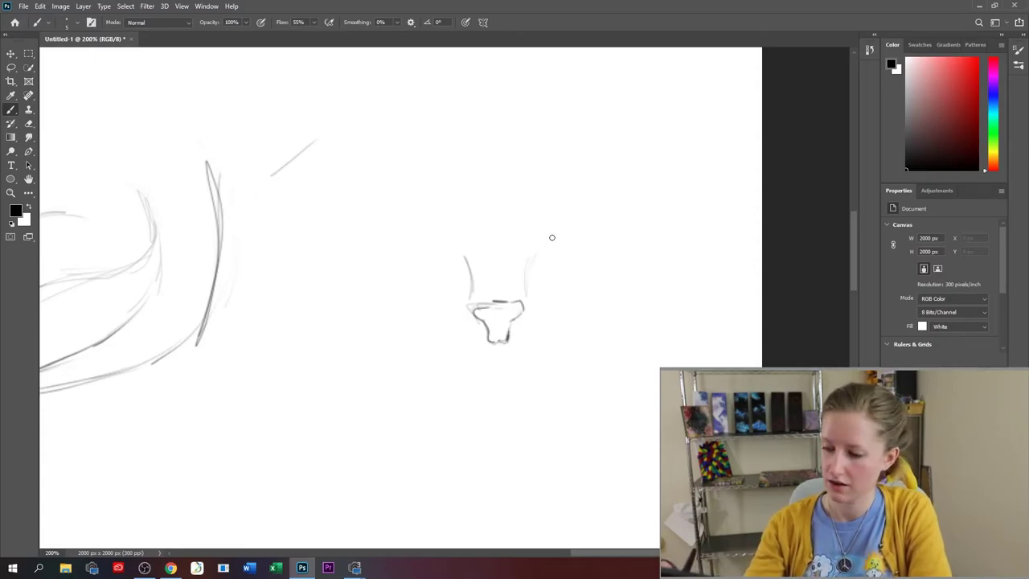
mouse_move(545, 246)
left_mouse_down()
mouse_move(554, 225)
mouse_move(631, 199)
left_mouse_up()
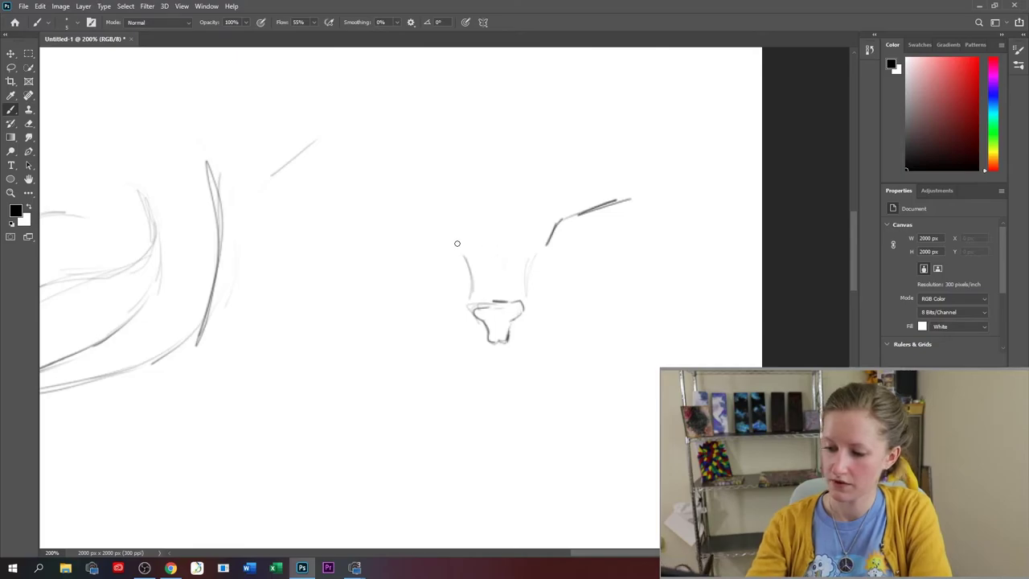
mouse_move(457, 247)
left_mouse_down()
mouse_move(441, 225)
mouse_move(389, 217)
left_mouse_up()
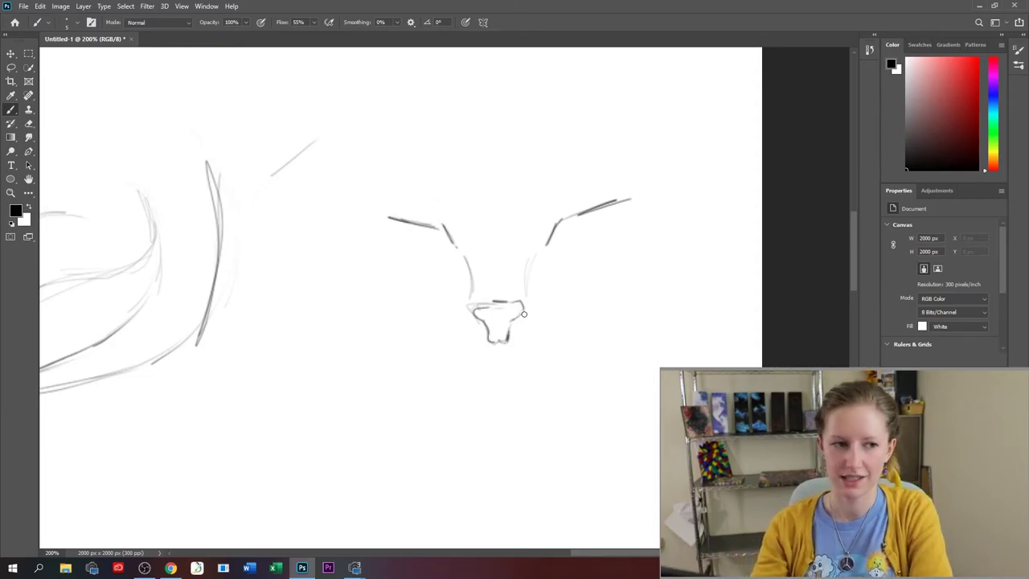
left_click_drag(425, 296, 450, 264)
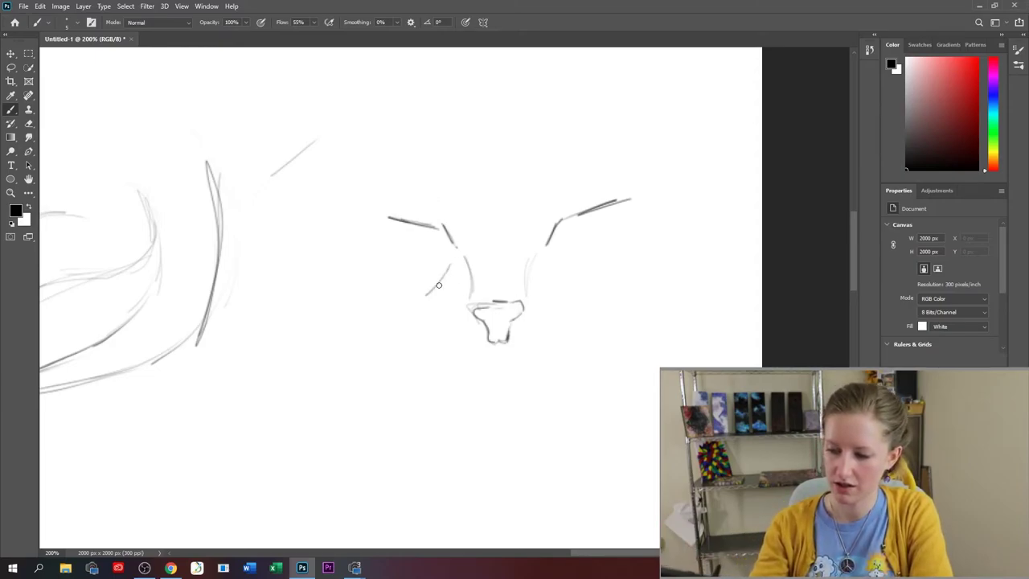
left_click_drag(553, 257, 582, 294)
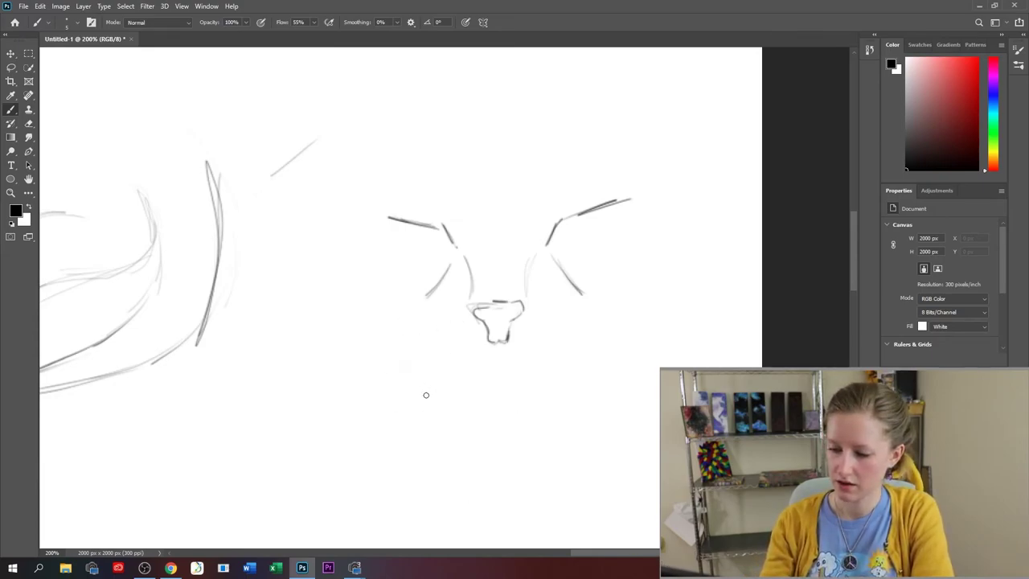
- Outline the two rounded cheek lobes below the nose
mouse_move(452, 393)
left_mouse_down()
mouse_move(423, 393)
mouse_move(421, 314)
left_mouse_up()
mouse_move(603, 357)
left_mouse_down()
mouse_move(529, 394)
mouse_move(579, 400)
left_mouse_up()
left_click_drag(589, 306, 537, 400)
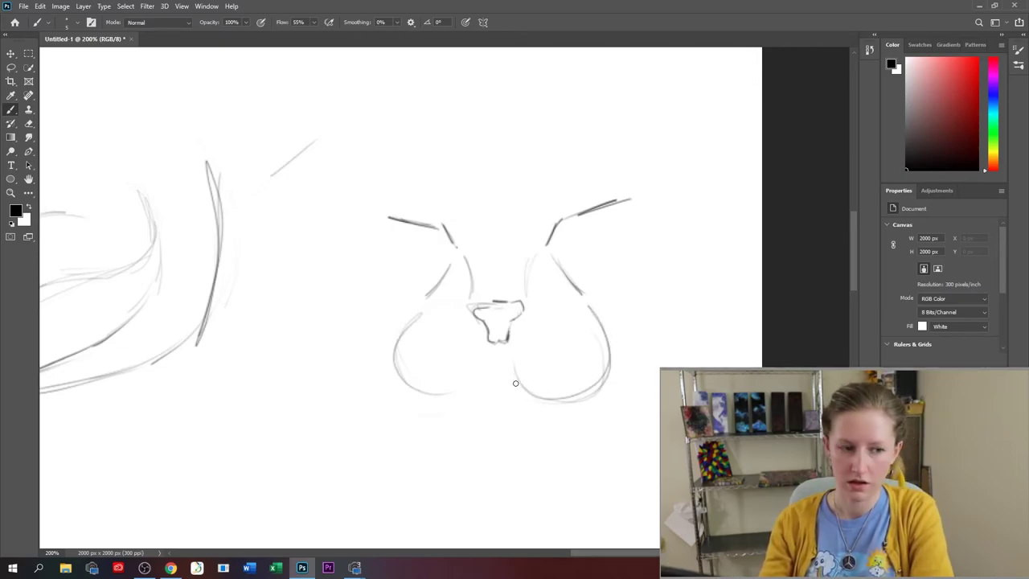
- Draw the mouth between the cheeks, sketch the face's sides, and darken the muzzle's cheek outlines
mouse_move(463, 390)
left_mouse_down()
mouse_move(504, 376)
mouse_move(559, 397)
mouse_move(475, 402)
mouse_move(539, 393)
mouse_move(529, 408)
mouse_move(482, 410)
mouse_move(538, 401)
left_mouse_up()
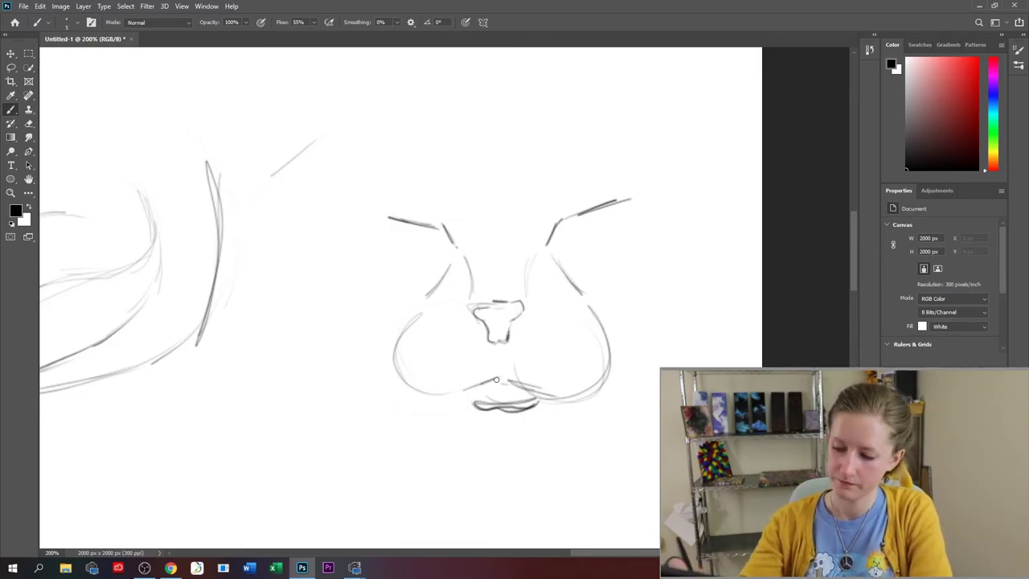
mouse_move(376, 345)
left_mouse_down()
mouse_move(320, 136)
mouse_move(312, 241)
mouse_move(311, 175)
mouse_move(379, 350)
left_mouse_up()
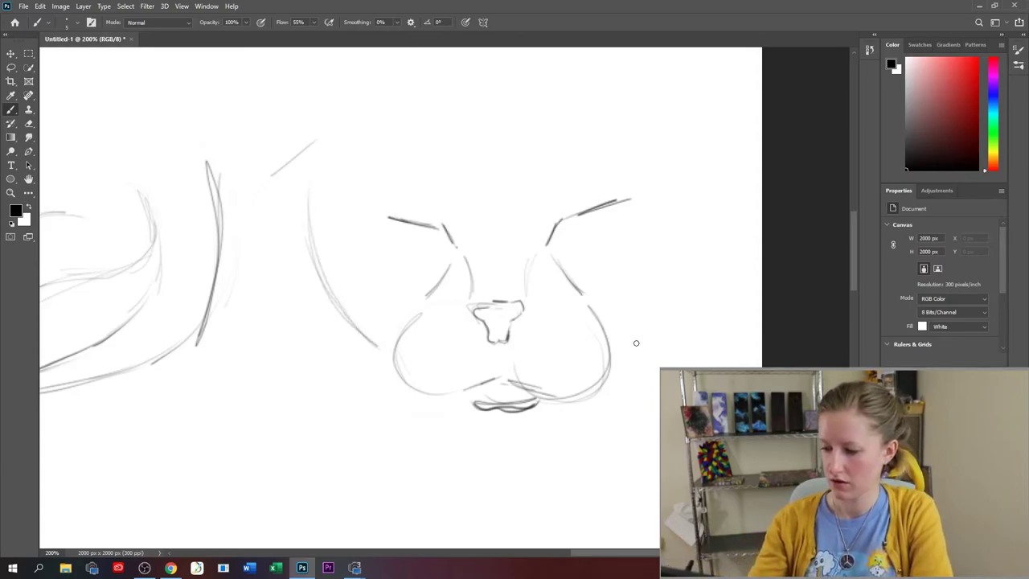
mouse_move(615, 350)
left_mouse_down()
mouse_move(668, 257)
mouse_move(679, 151)
left_mouse_up()
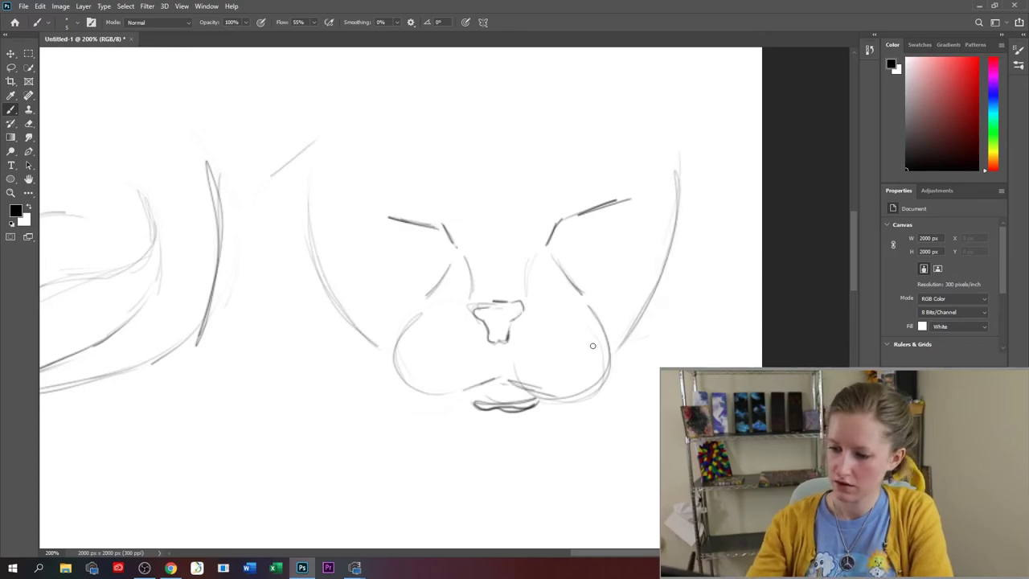
mouse_move(325, 175)
left_mouse_down()
mouse_move(371, 322)
mouse_move(326, 153)
left_mouse_up()
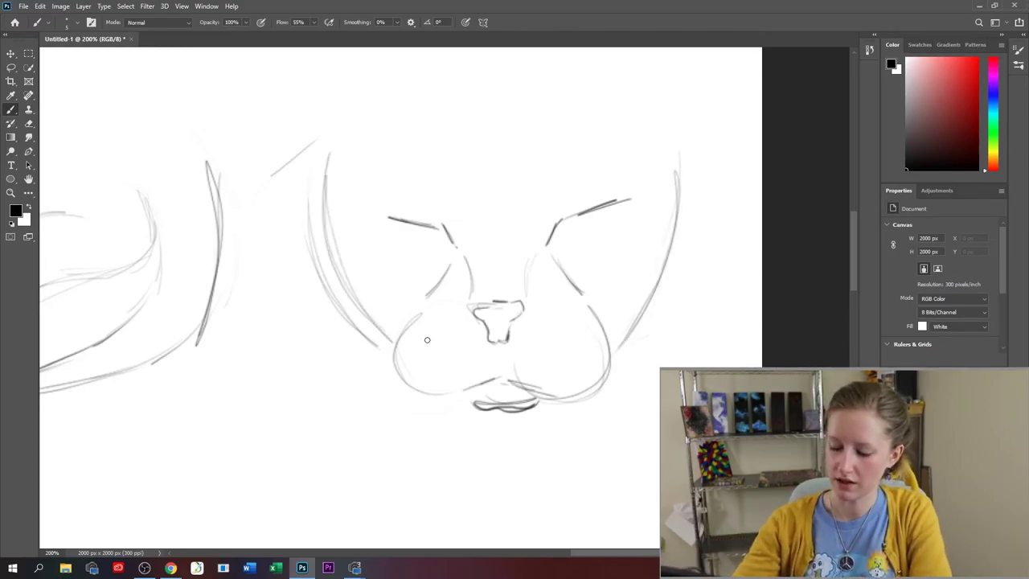
mouse_move(417, 318)
left_mouse_down()
mouse_move(402, 381)
mouse_move(433, 397)
mouse_move(506, 383)
mouse_move(577, 399)
mouse_move(560, 397)
mouse_move(612, 374)
mouse_move(607, 326)
mouse_move(620, 317)
mouse_move(613, 338)
mouse_move(582, 303)
left_mouse_up()
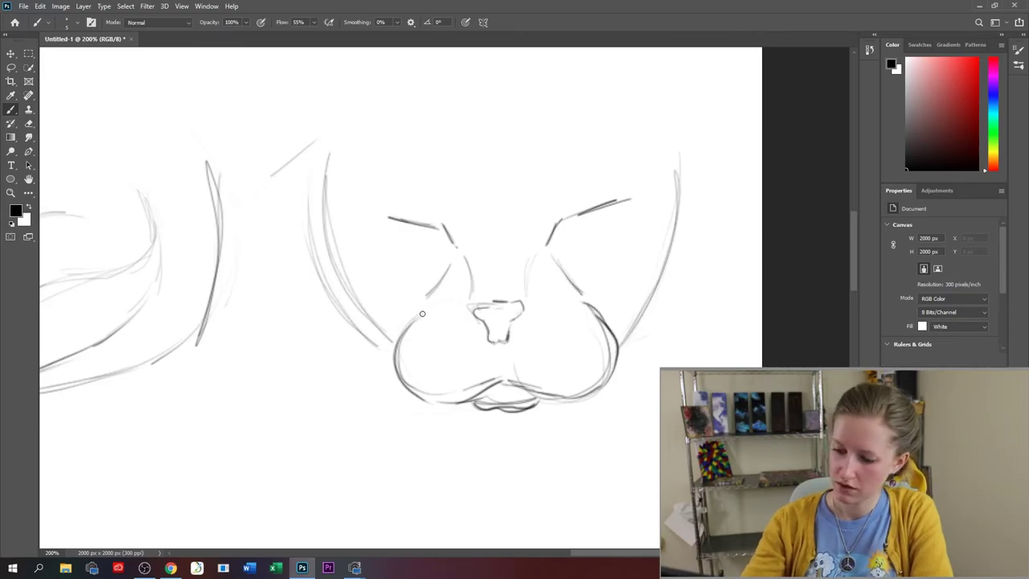
left_click_drag(422, 313, 398, 387)
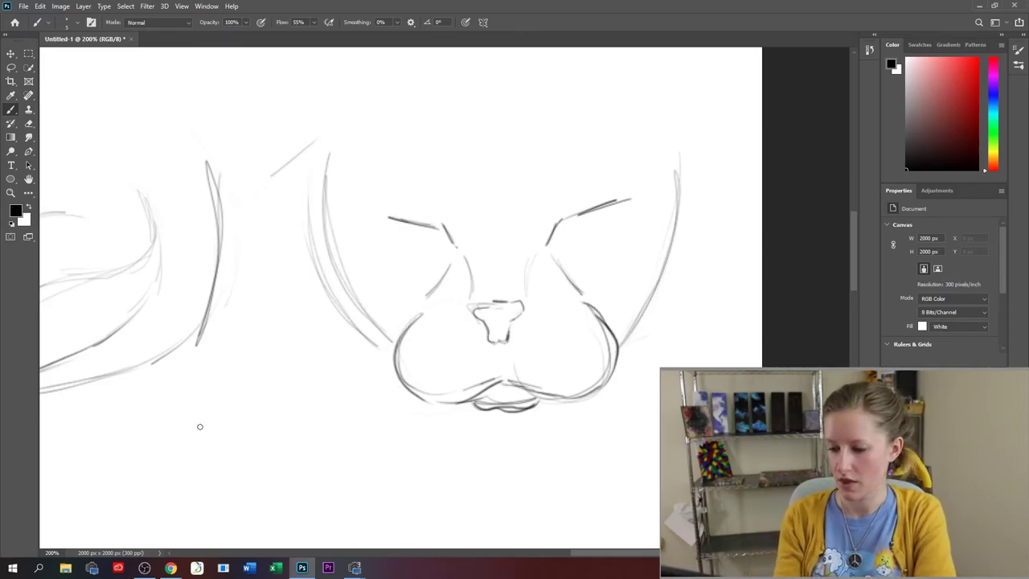
- Add long body sweeps down-left, a whisker at right, and the ear tips above the head
mouse_move(378, 346)
left_mouse_down()
mouse_move(184, 420)
mouse_move(166, 441)
left_mouse_up()
left_click_drag(372, 373, 223, 489)
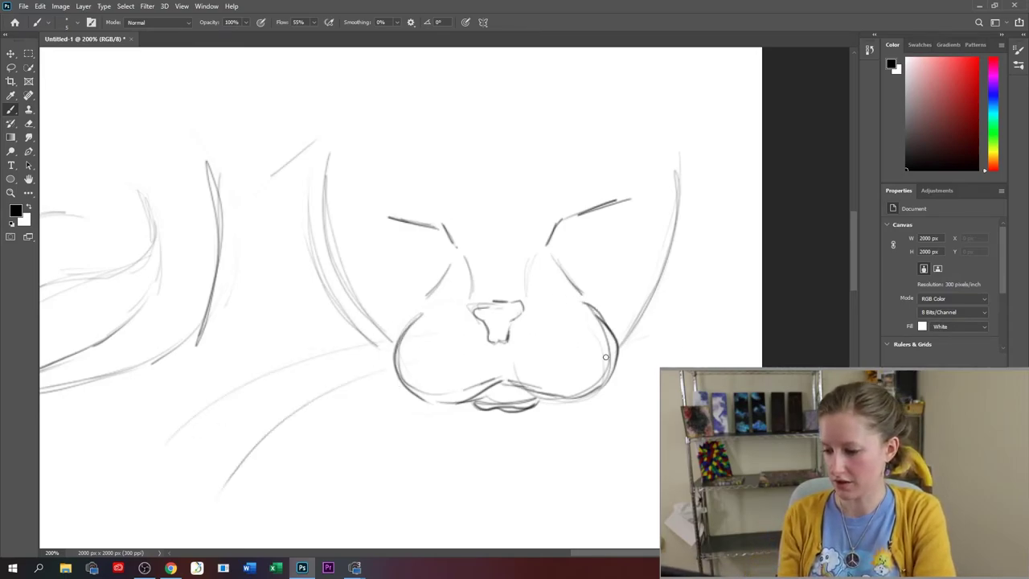
left_click_drag(584, 346, 704, 365)
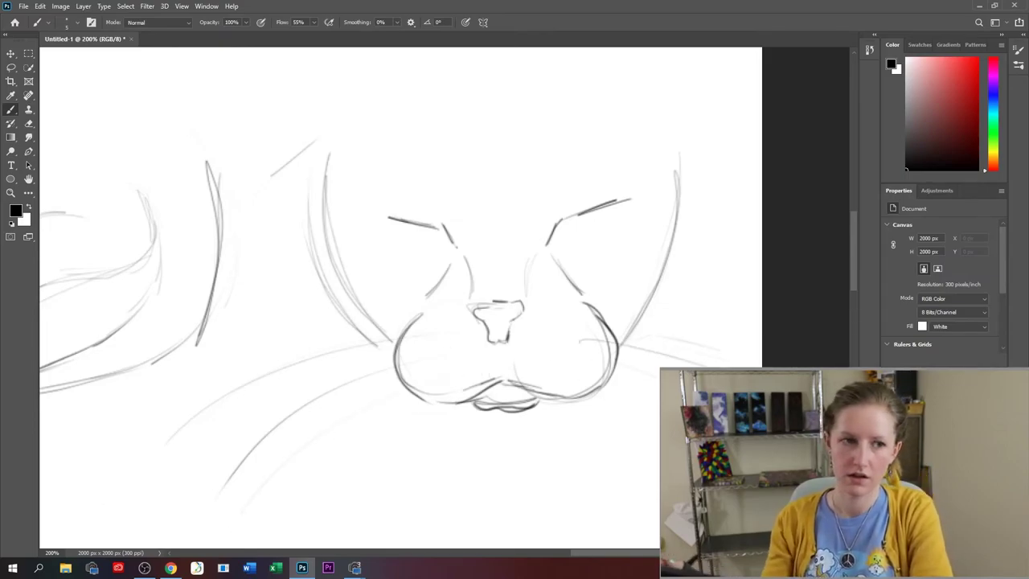
left_click_drag(645, 135, 673, 191)
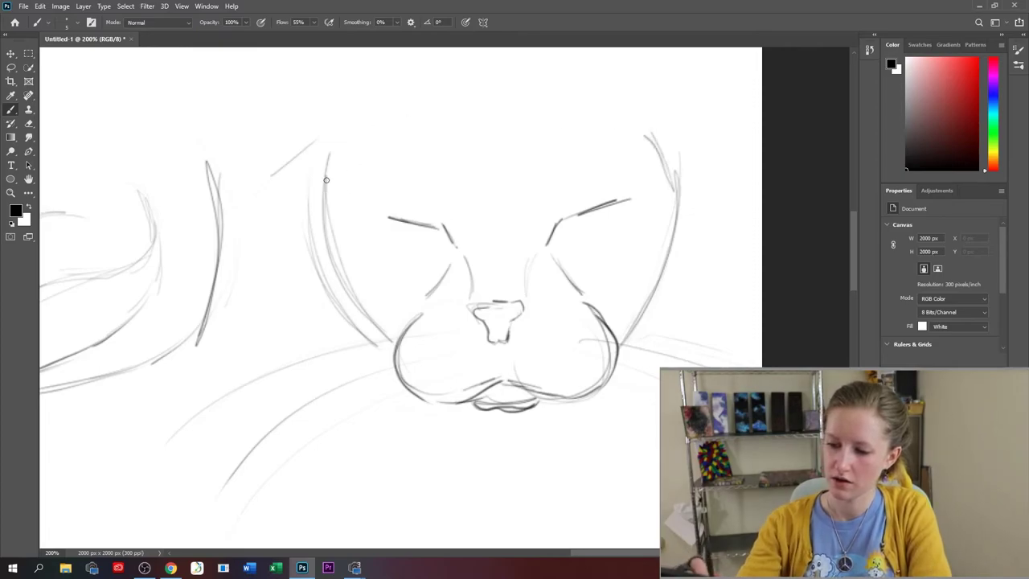
left_click_drag(323, 153, 315, 86)
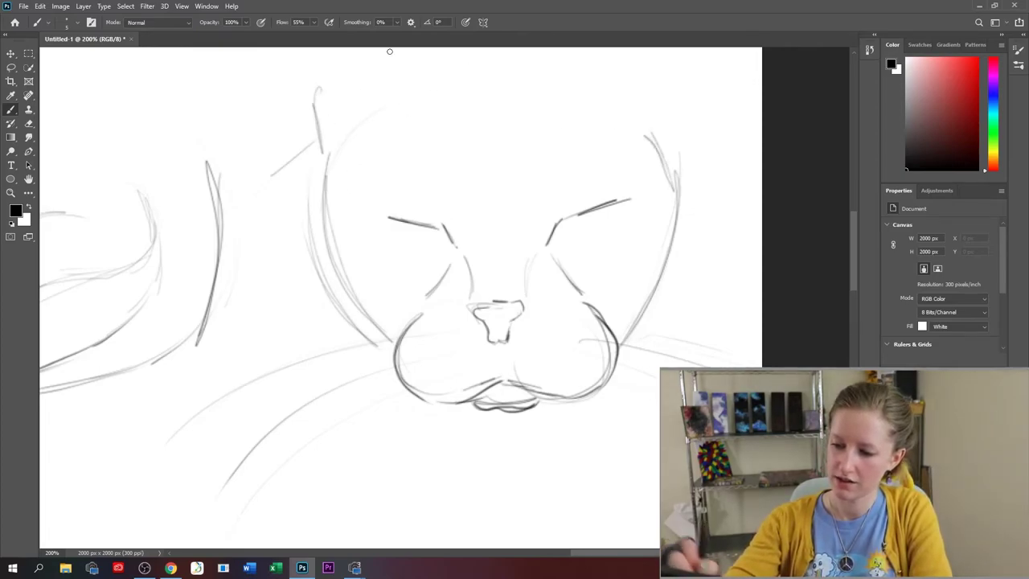
left_click_drag(669, 148, 692, 78)
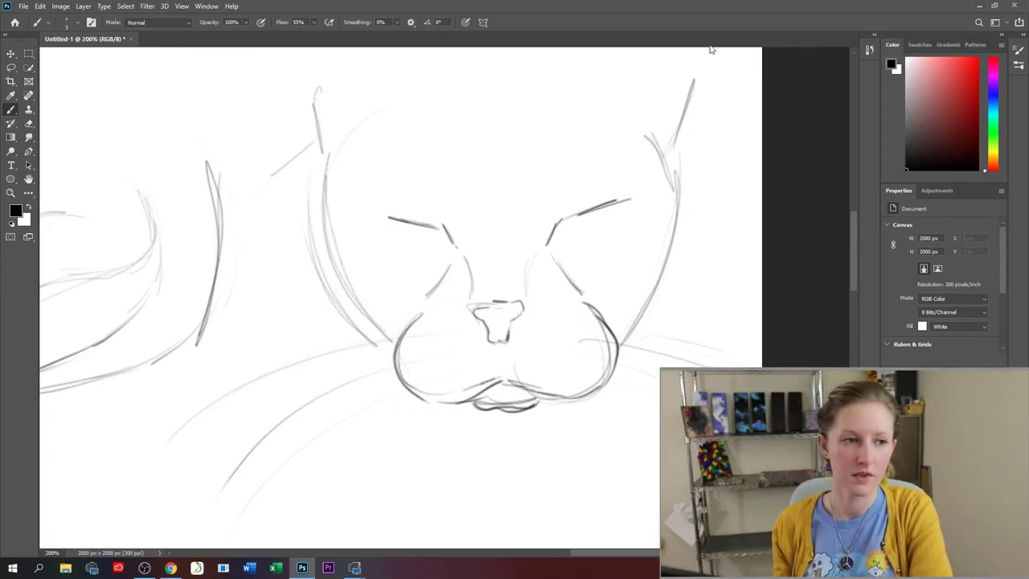
- In a blank area, block in a round cat head with two pointed ears
left_click_drag(853, 246, 856, 307)
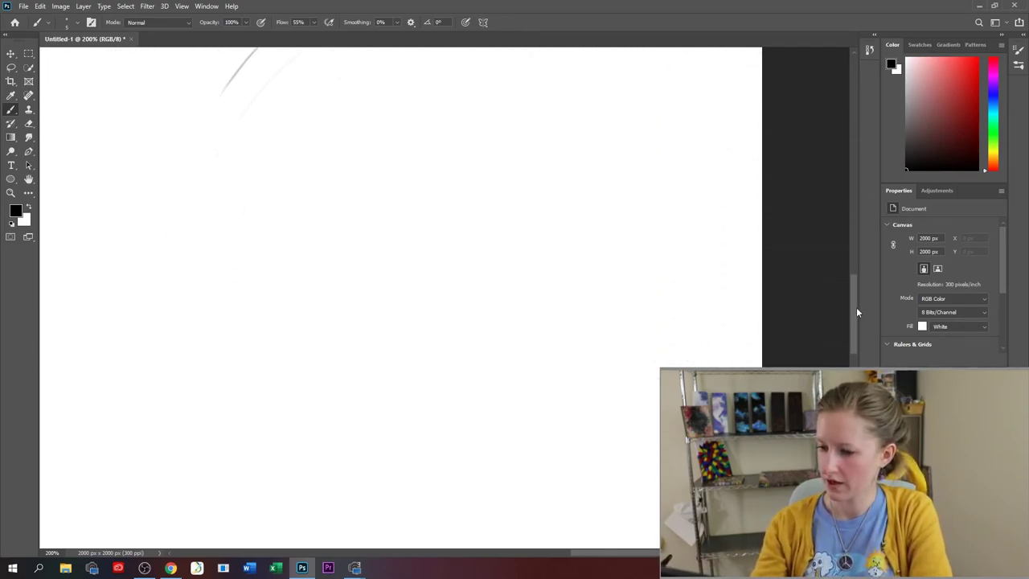
left_click_drag(690, 553, 440, 554)
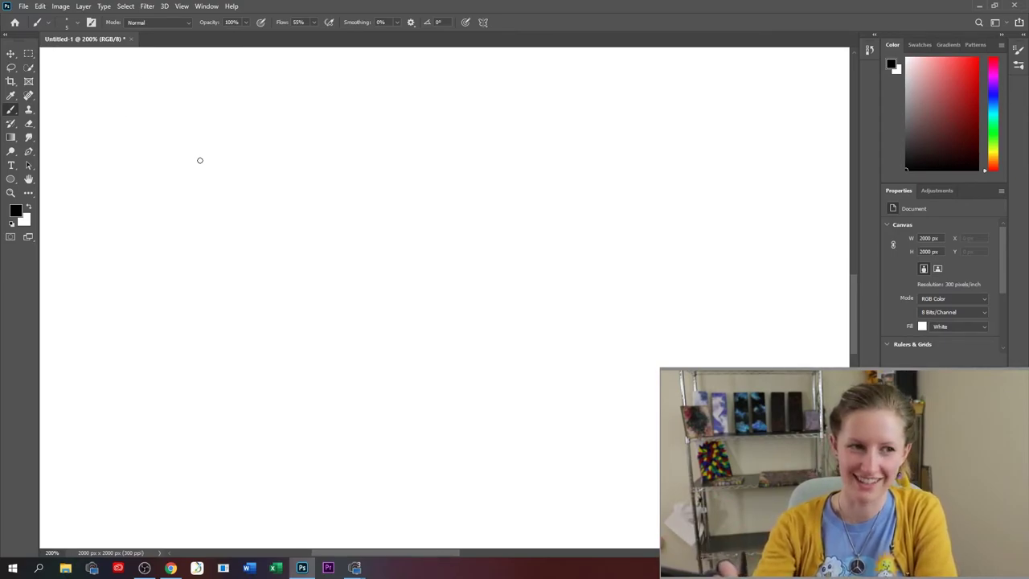
mouse_move(151, 184)
left_mouse_down()
mouse_move(126, 204)
mouse_move(128, 260)
mouse_move(120, 229)
left_mouse_up()
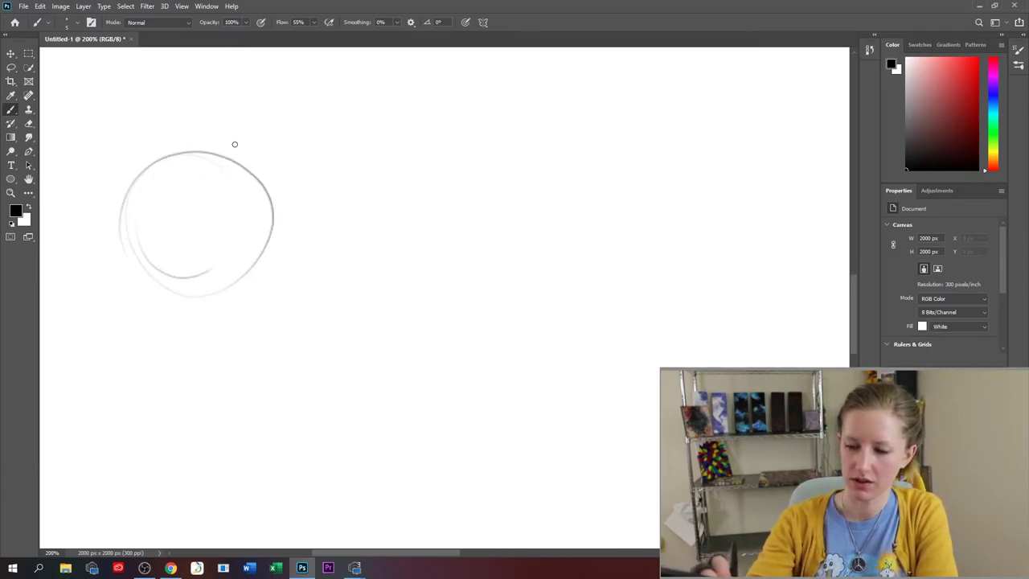
mouse_move(235, 143)
left_mouse_down()
mouse_move(276, 103)
mouse_move(297, 107)
mouse_move(273, 210)
mouse_move(293, 106)
left_mouse_up()
left_click_drag(83, 109, 135, 160)
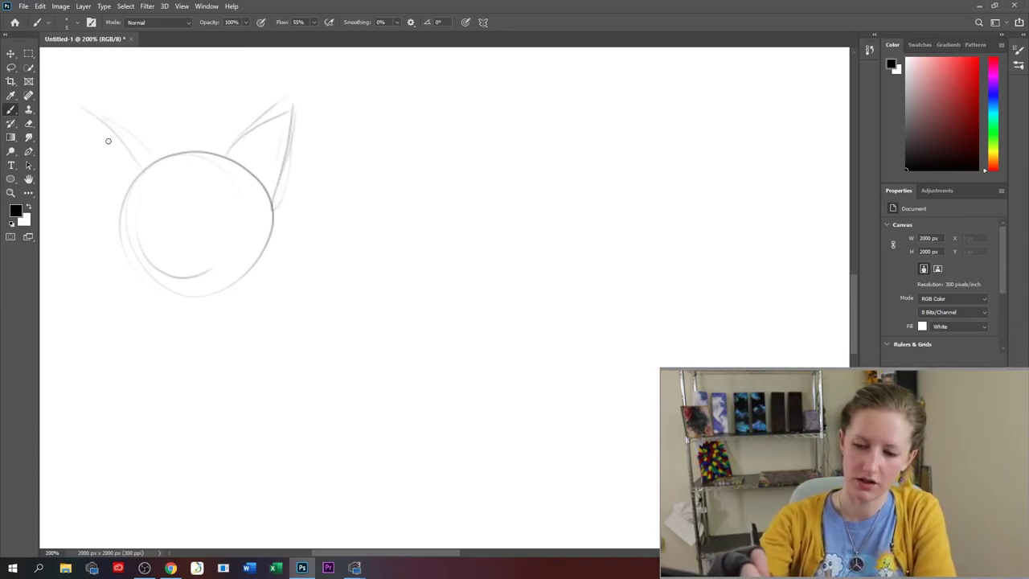
mouse_move(96, 210)
left_mouse_down()
mouse_move(75, 121)
mouse_move(98, 212)
left_mouse_up()
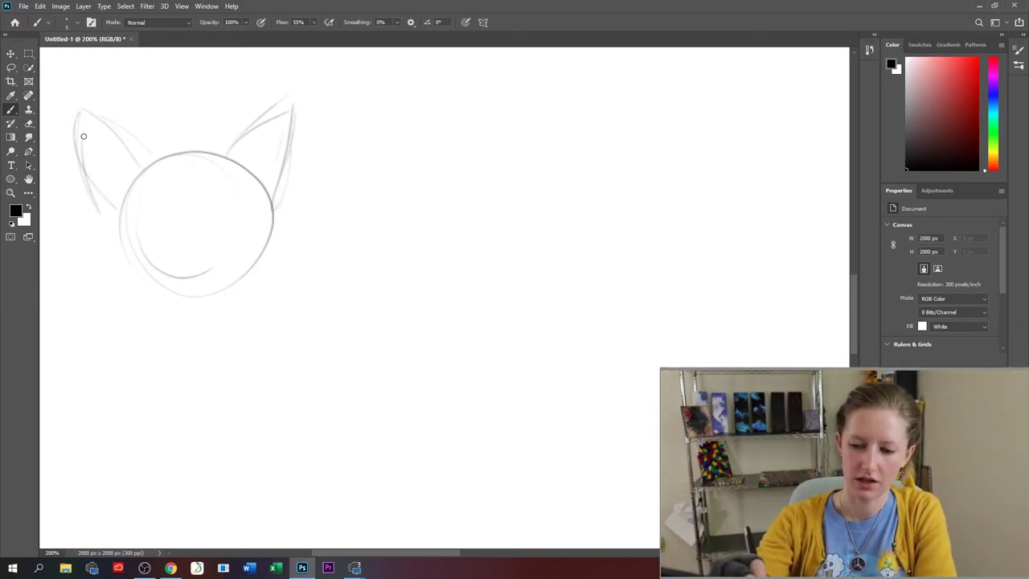
- Darken the ear outlines and the head's left side, and sketch the muzzle
mouse_move(90, 127)
left_mouse_down()
mouse_move(95, 180)
mouse_move(120, 133)
mouse_move(92, 128)
mouse_move(195, 151)
mouse_move(278, 119)
left_mouse_up()
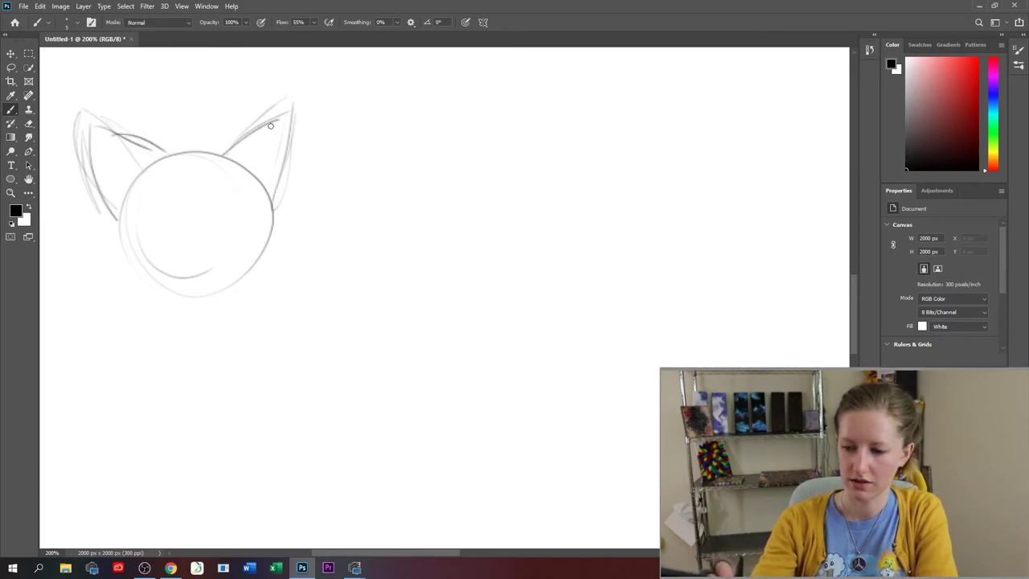
mouse_move(233, 148)
left_mouse_down()
mouse_move(280, 121)
mouse_move(275, 212)
left_mouse_up()
mouse_move(233, 157)
left_mouse_down()
mouse_move(145, 287)
mouse_move(161, 295)
left_mouse_up()
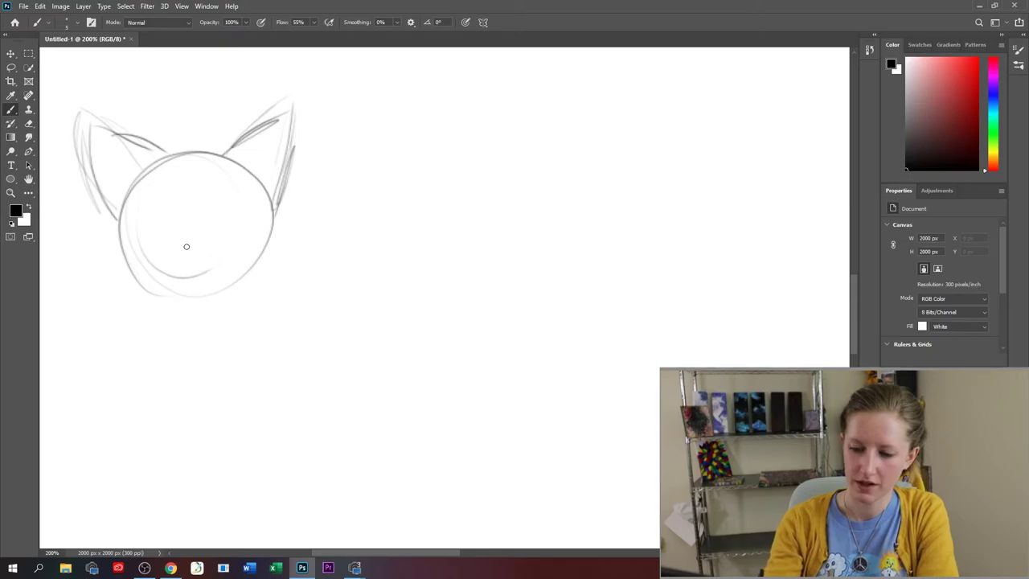
mouse_move(187, 246)
left_mouse_down()
mouse_move(238, 264)
mouse_move(165, 286)
mouse_move(206, 236)
mouse_move(226, 284)
left_mouse_up()
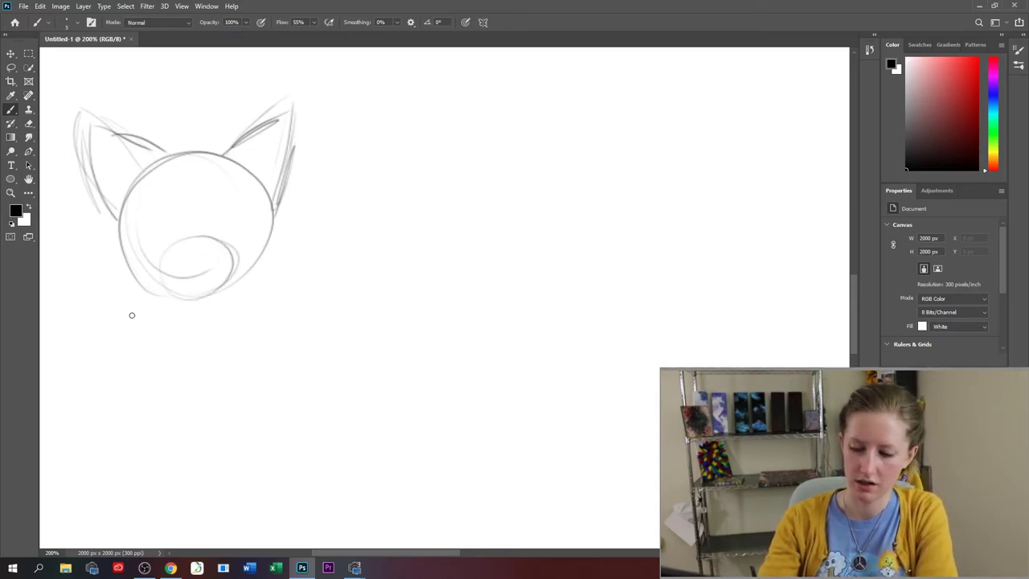
- Sketch the cat's chest, body front, tail, back leg and lower body outline
left_click_drag(156, 423, 121, 304)
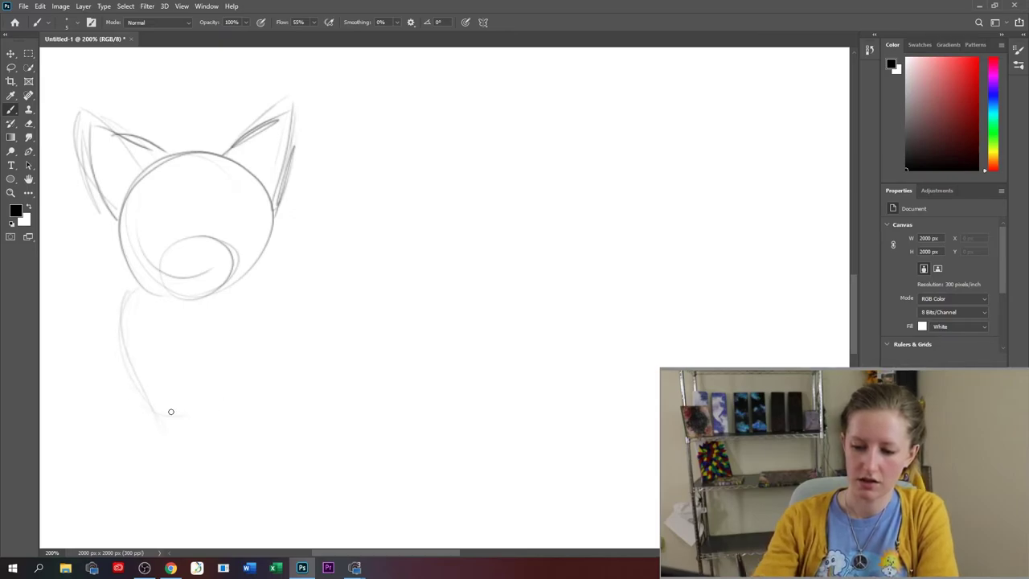
left_click_drag(210, 435, 114, 340)
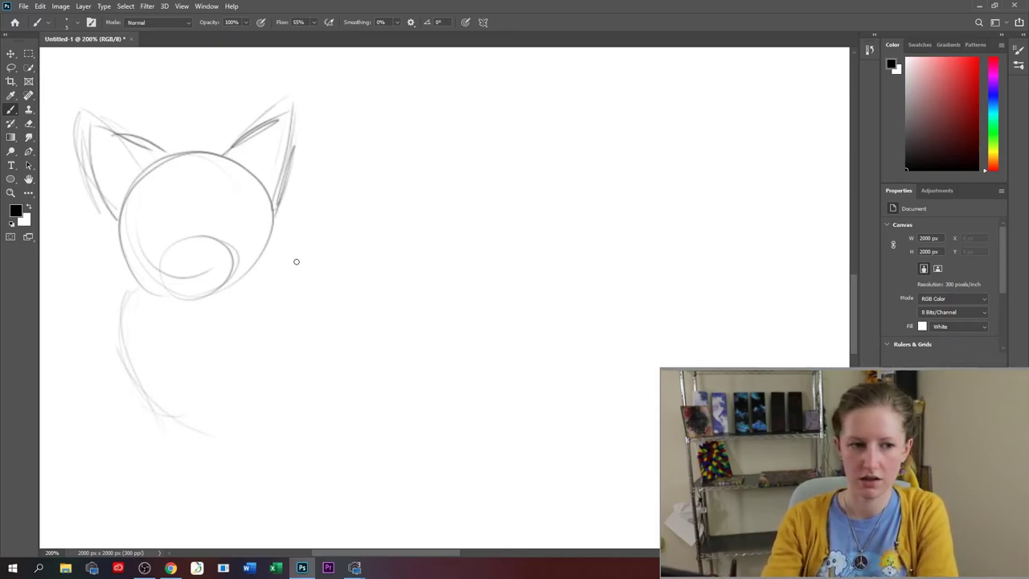
mouse_move(286, 249)
left_mouse_down()
mouse_move(330, 288)
mouse_move(496, 270)
mouse_move(379, 279)
left_mouse_up()
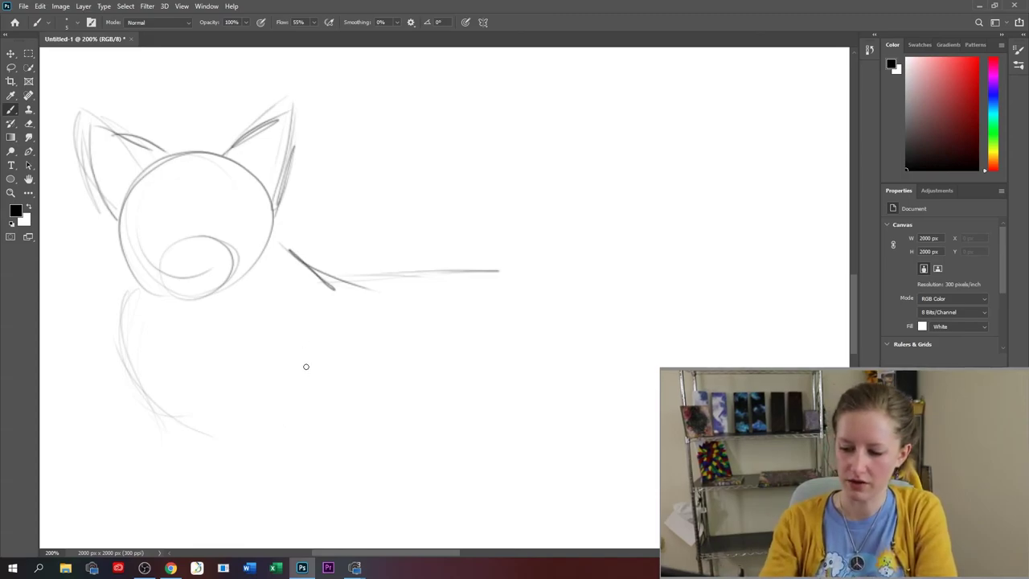
mouse_move(305, 368)
left_mouse_down()
mouse_move(296, 409)
mouse_move(266, 429)
mouse_move(296, 419)
mouse_move(167, 456)
left_mouse_up()
mouse_move(237, 444)
left_mouse_down()
mouse_move(129, 461)
mouse_move(100, 481)
mouse_move(160, 494)
mouse_move(409, 438)
mouse_move(415, 411)
left_mouse_up()
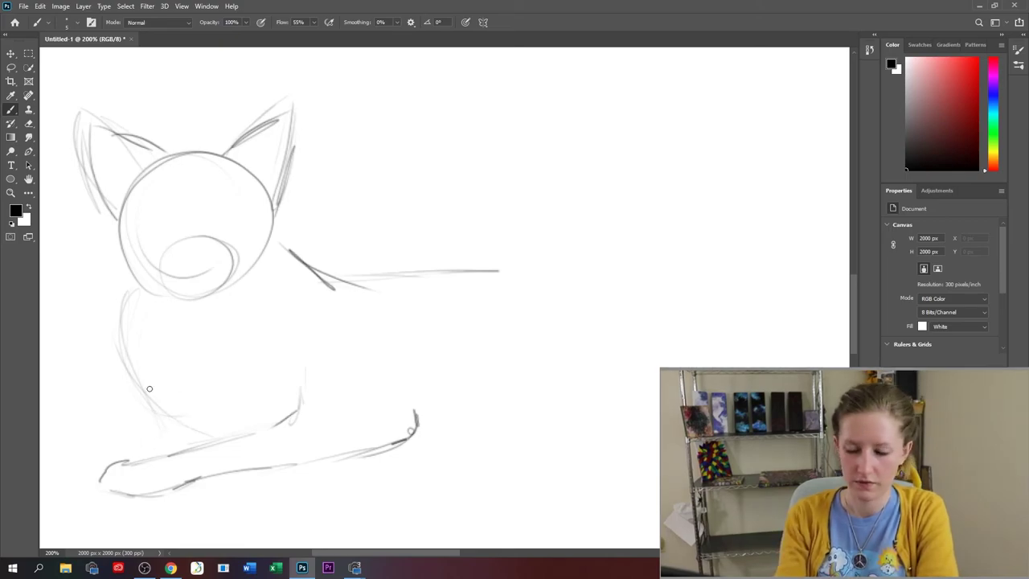
- Darken the front leg, add the front paws, and strengthen the chest curve
mouse_move(137, 384)
left_mouse_down()
mouse_move(123, 410)
mouse_move(52, 425)
mouse_move(48, 462)
mouse_move(179, 430)
mouse_move(40, 455)
left_mouse_up()
left_click_drag(40, 439, 98, 413)
mouse_move(187, 432)
left_mouse_down()
mouse_move(110, 317)
mouse_move(117, 351)
left_mouse_up()
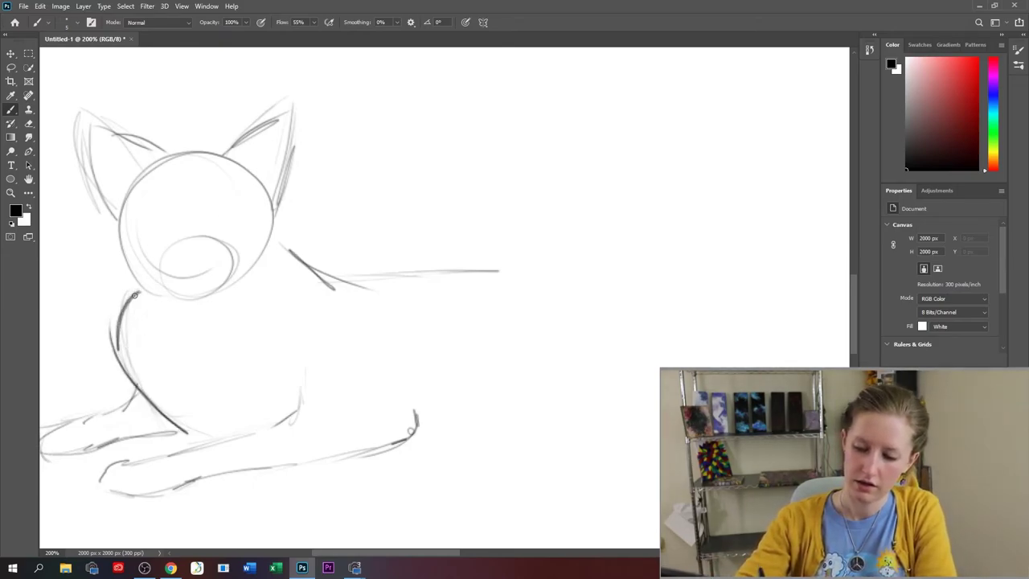
left_click_drag(139, 290, 118, 346)
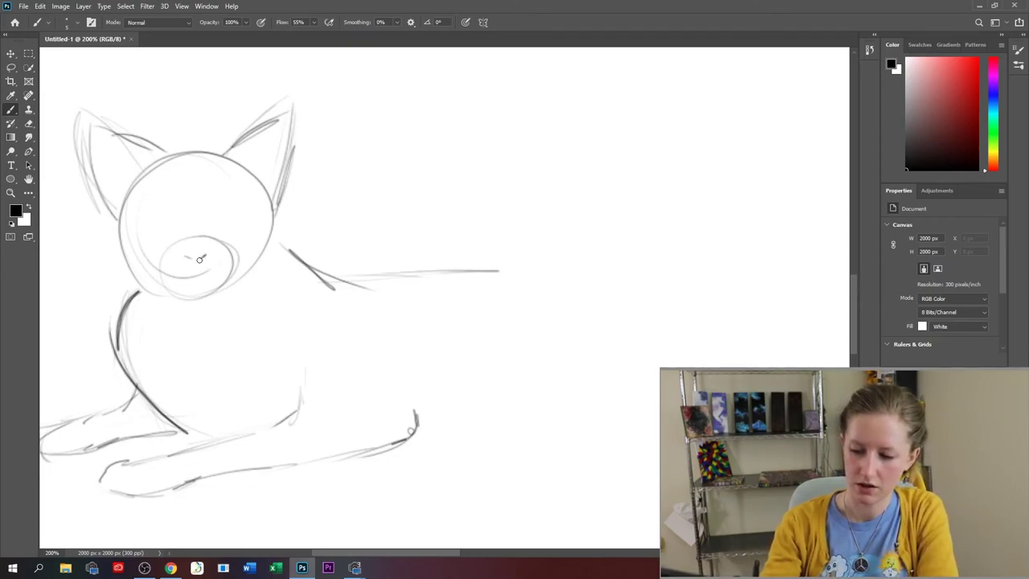
- Add a mouth mark, define both muzzle curves, and draw inner ear strokes
mouse_move(205, 265)
left_mouse_down()
mouse_move(178, 293)
mouse_move(219, 294)
left_mouse_up()
left_click_drag(170, 260, 166, 294)
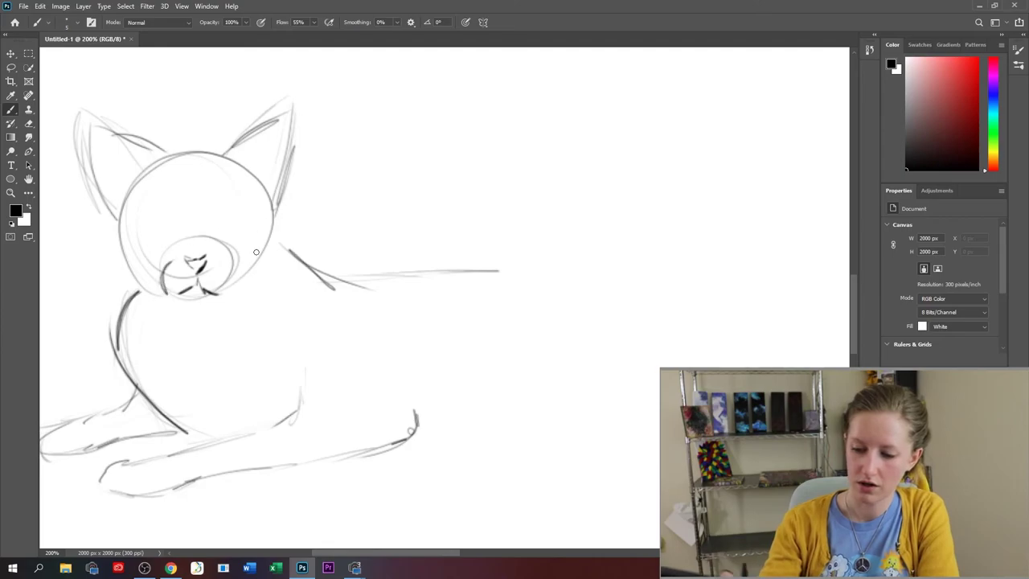
left_click_drag(233, 257, 238, 288)
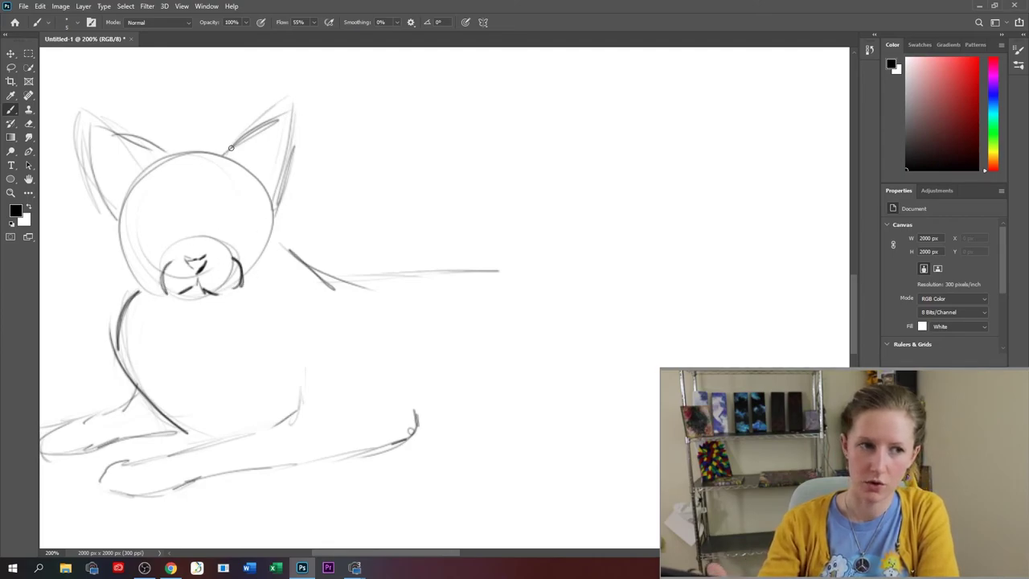
left_click_drag(209, 151, 227, 76)
left_click_drag(179, 162, 150, 86)
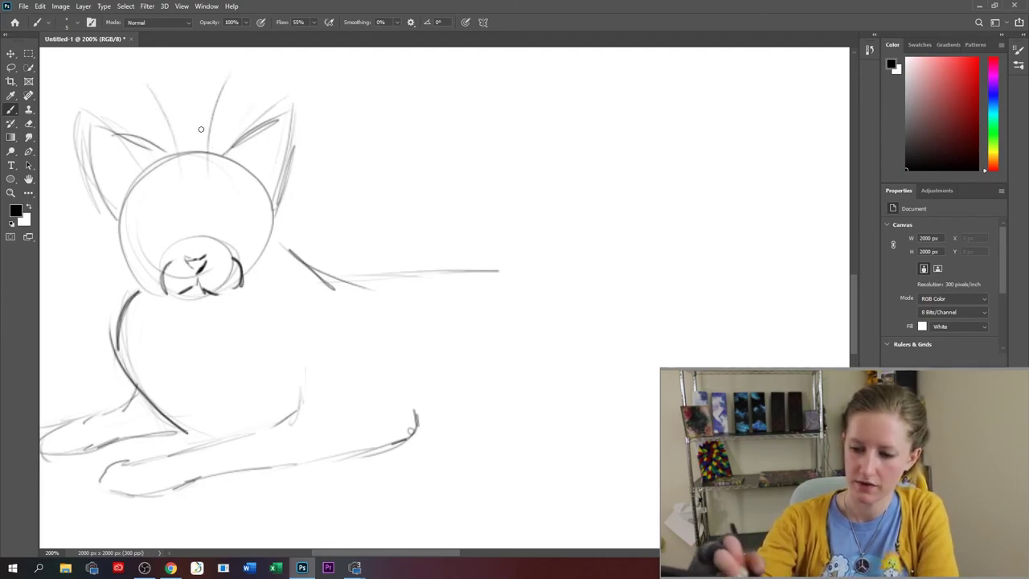
left_click_drag(166, 125, 143, 172)
left_click_drag(250, 112, 230, 172)
- Draw whiskers on both sides of the cat's muzzle
left_click_drag(233, 257, 354, 256)
left_click_drag(217, 274, 341, 301)
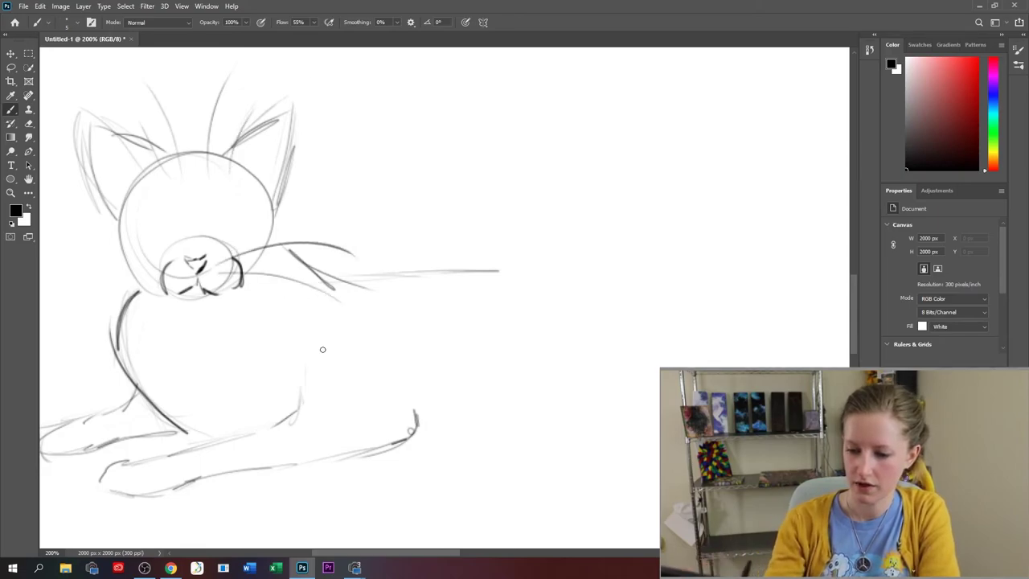
left_click_drag(177, 262, 92, 266)
left_click_drag(151, 278, 55, 315)
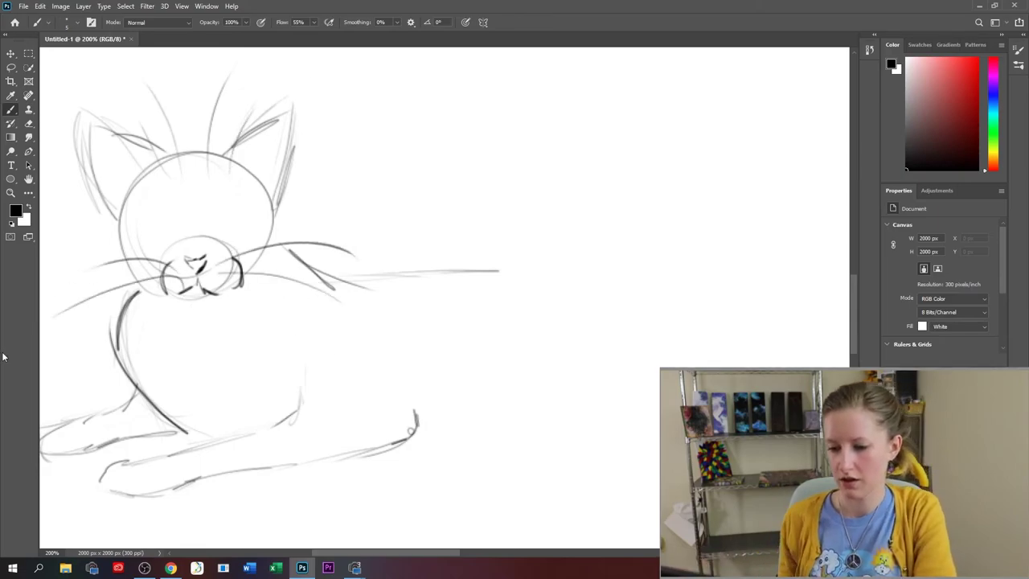
left_click_drag(410, 554, 495, 561)
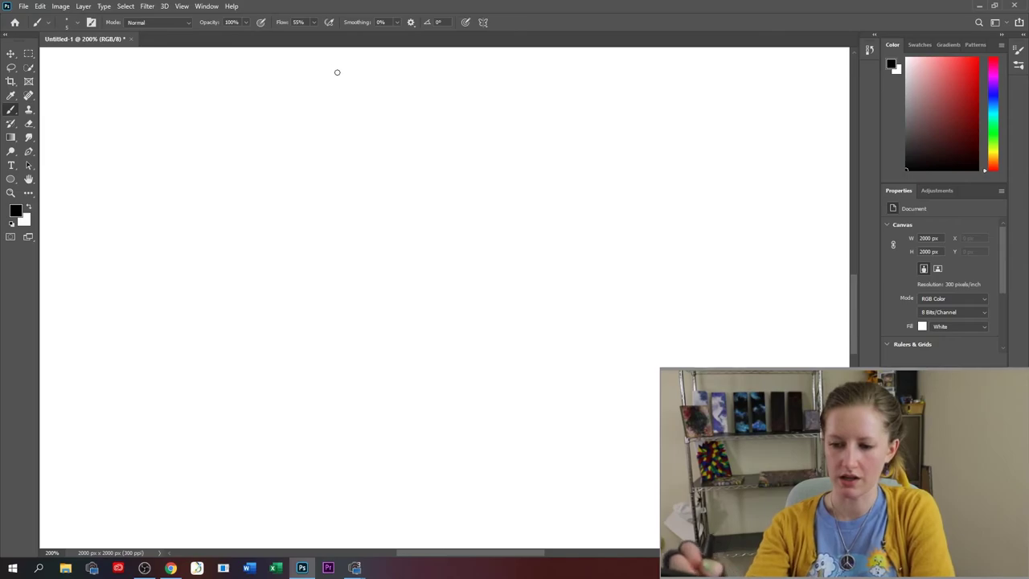
- Sketch a long vertical gesture line curving right at the bottom, with a second parallel stroke
mouse_move(368, 85)
left_mouse_down()
mouse_move(356, 163)
mouse_move(359, 155)
mouse_move(372, 358)
left_mouse_up()
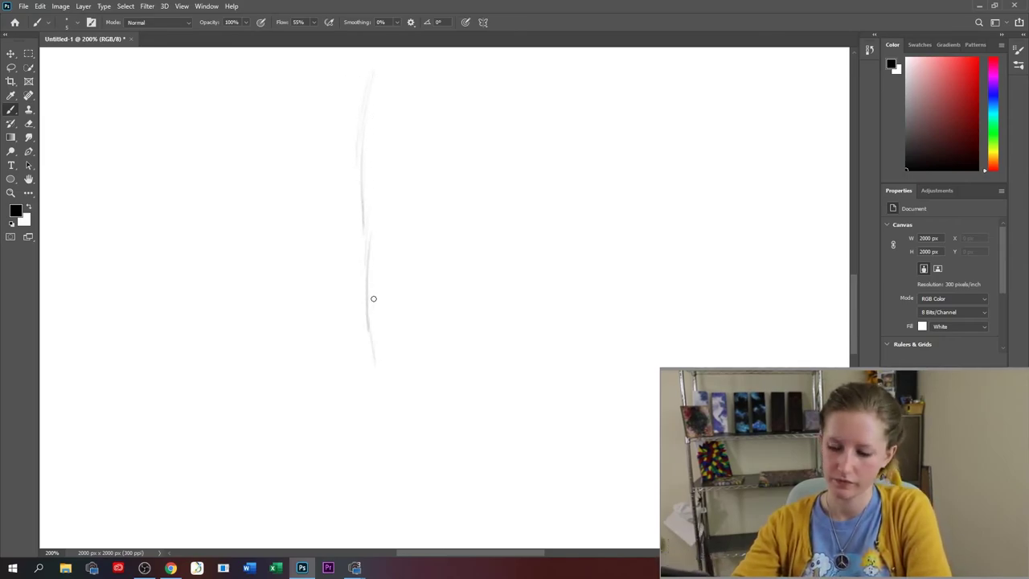
mouse_move(373, 298)
left_mouse_down()
mouse_move(386, 371)
mouse_move(434, 431)
mouse_move(424, 423)
mouse_move(463, 462)
left_mouse_up()
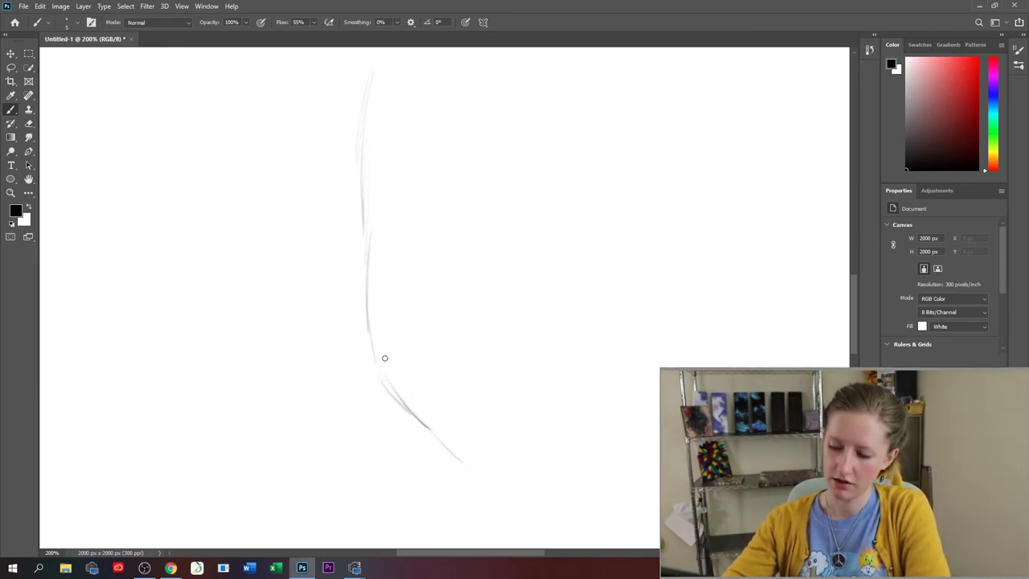
mouse_move(384, 366)
left_mouse_down()
mouse_move(360, 207)
mouse_move(372, 201)
left_mouse_up()
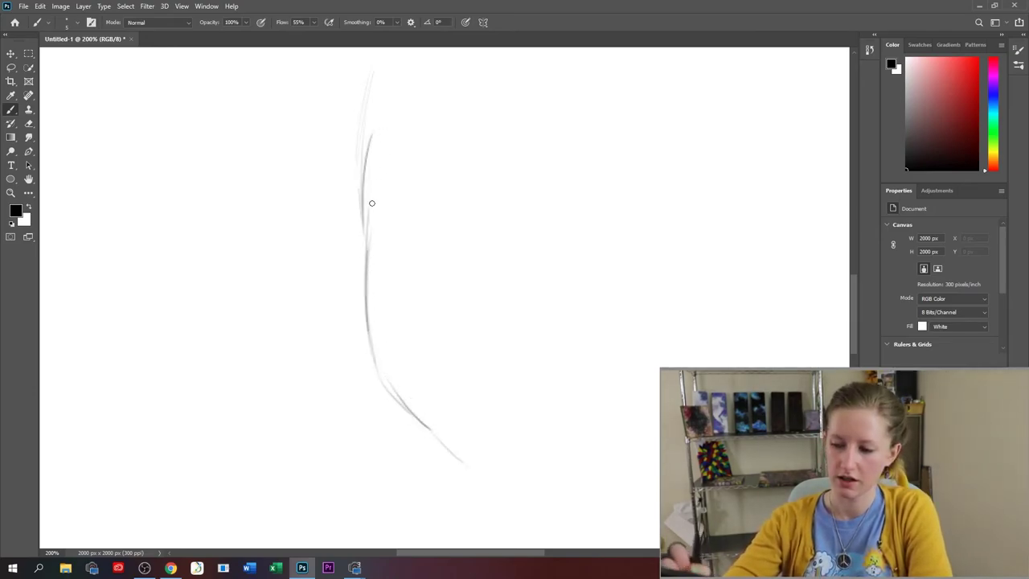
mouse_move(375, 140)
left_mouse_down()
mouse_move(372, 156)
mouse_move(376, 123)
left_mouse_up()
mouse_move(410, 58)
left_mouse_down()
mouse_move(374, 128)
mouse_move(368, 280)
mouse_move(422, 418)
mouse_move(454, 442)
left_mouse_up()
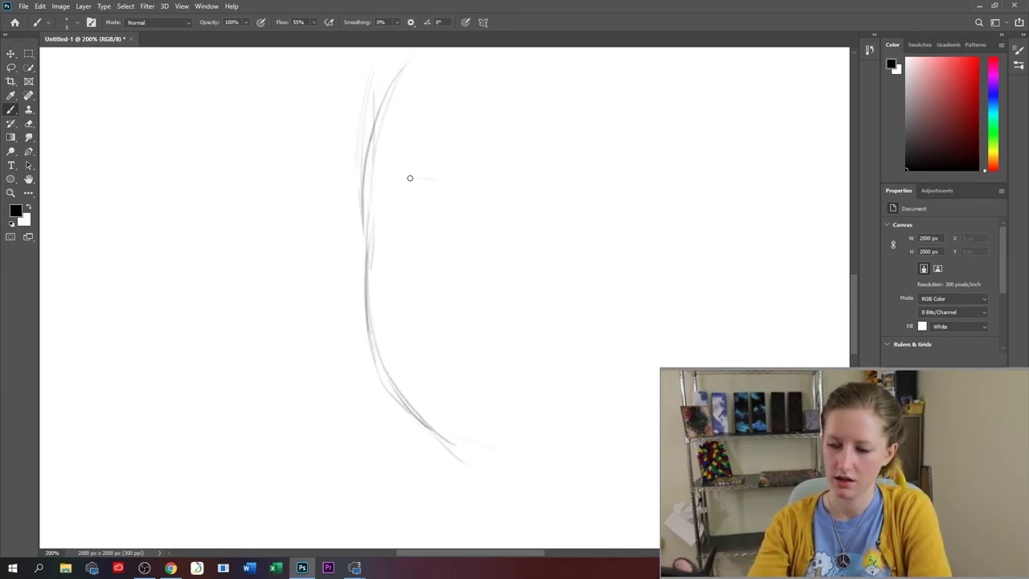
- Draw the closed eye's arc and upper eyelid, and add a faint chin stroke
mouse_move(410, 178)
left_mouse_down()
mouse_move(446, 191)
mouse_move(459, 210)
mouse_move(418, 173)
mouse_move(451, 228)
left_mouse_up()
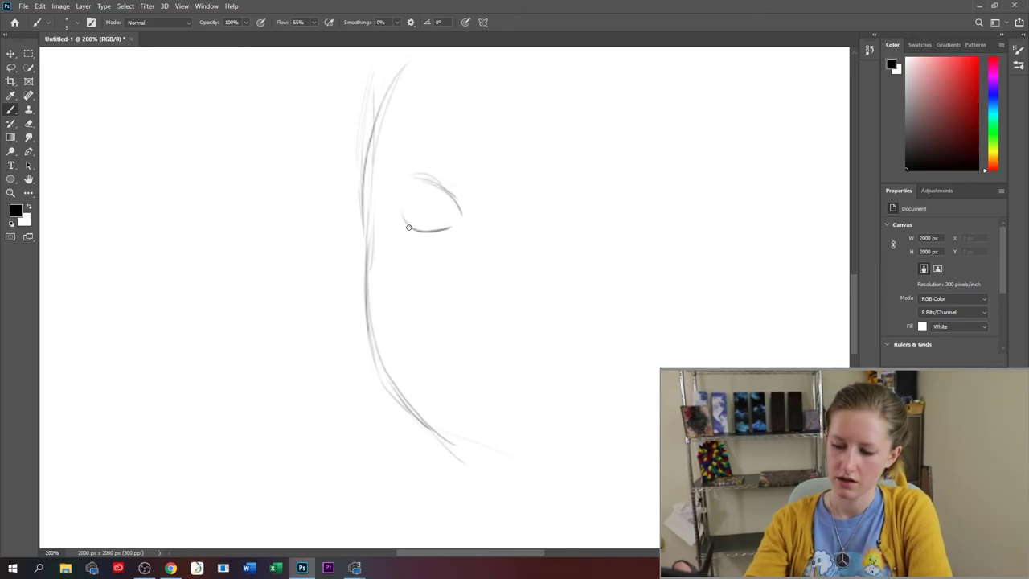
left_click_drag(389, 183, 465, 218)
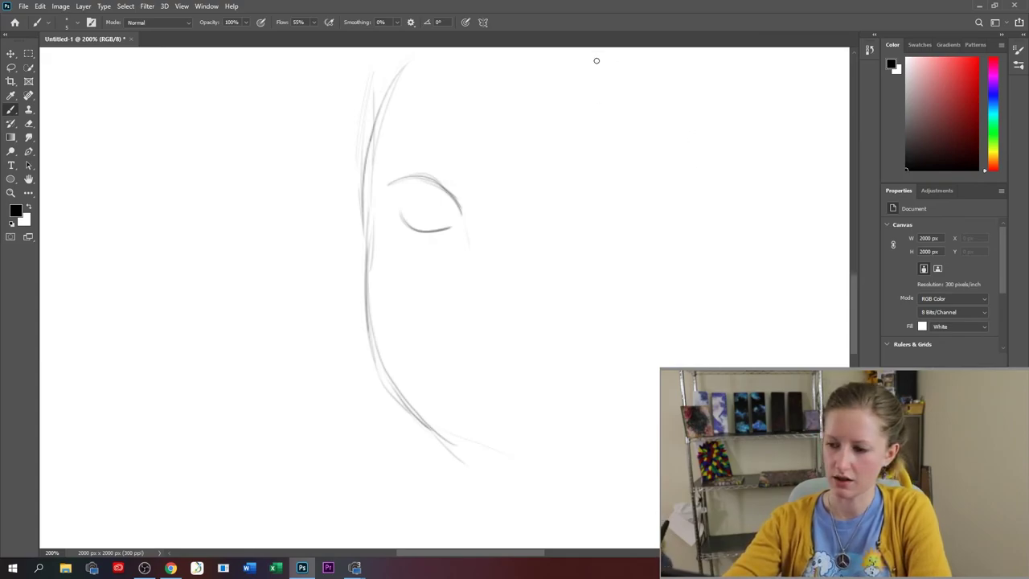
left_click_drag(460, 454, 504, 459)
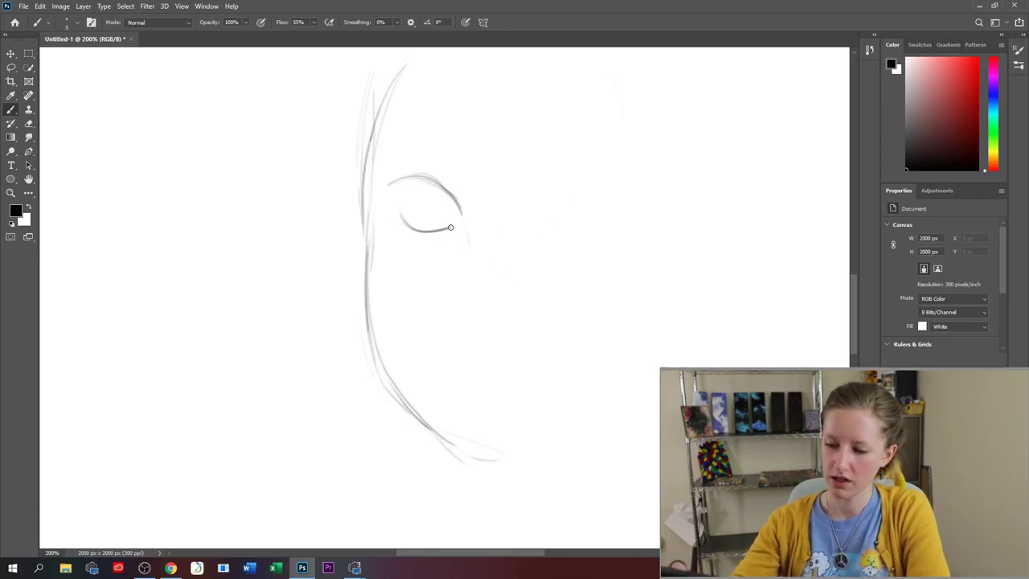
left_click_drag(409, 180, 385, 179)
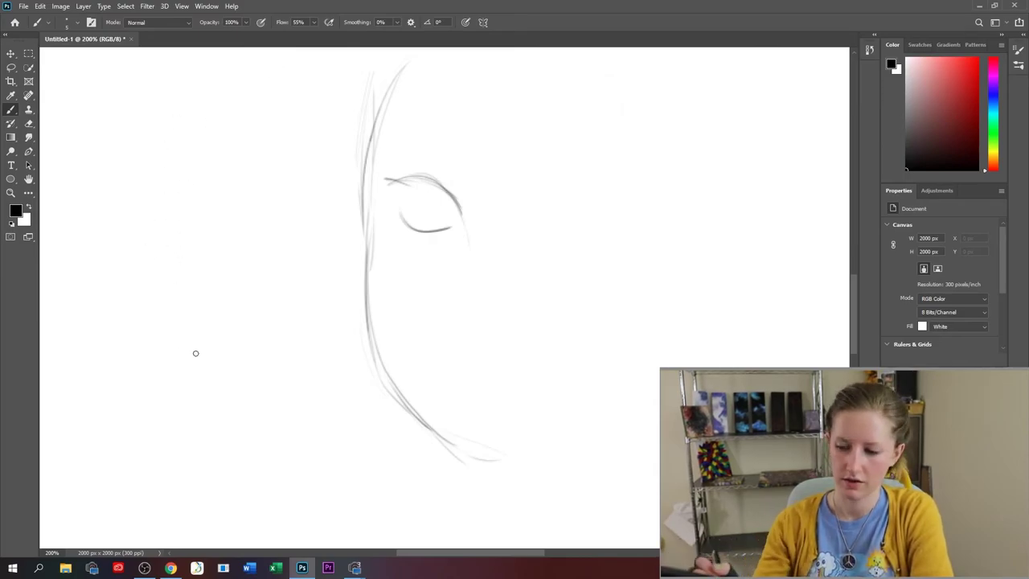
- Sketch the long contour line at the lower left and extend the lower jaw curve
left_click_drag(214, 454, 264, 533)
left_click_drag(233, 494, 264, 539)
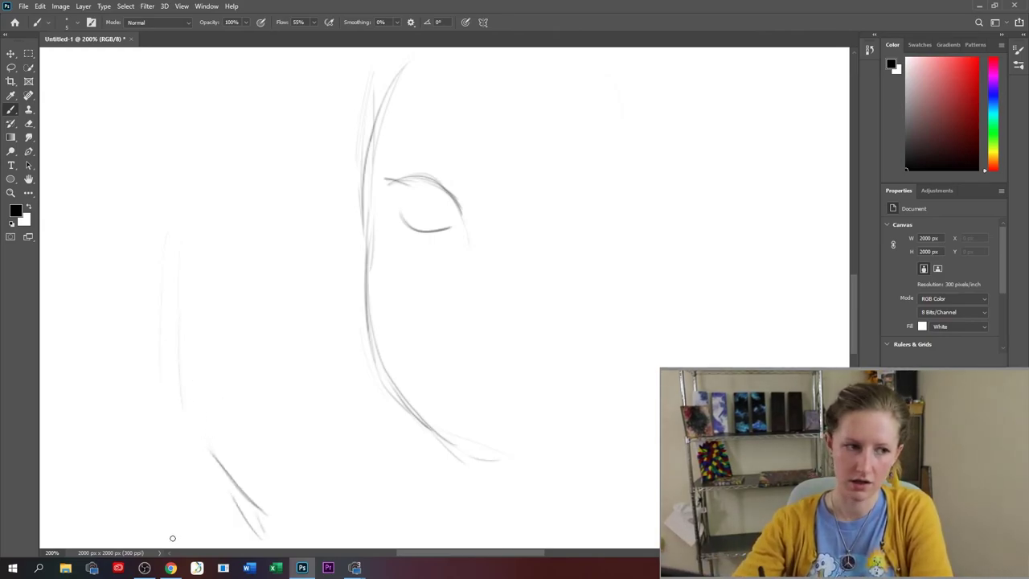
left_click_drag(170, 537, 138, 463)
left_click_drag(150, 514, 136, 338)
left_click_drag(131, 437, 140, 317)
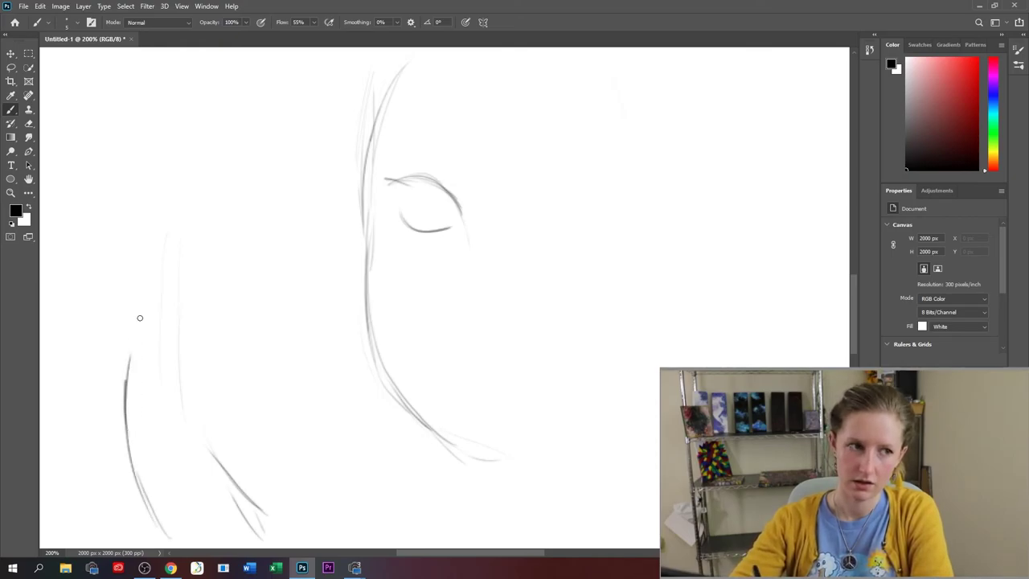
left_click_drag(129, 383, 175, 221)
mouse_move(179, 167)
left_mouse_down()
mouse_move(129, 362)
mouse_move(167, 520)
left_mouse_up()
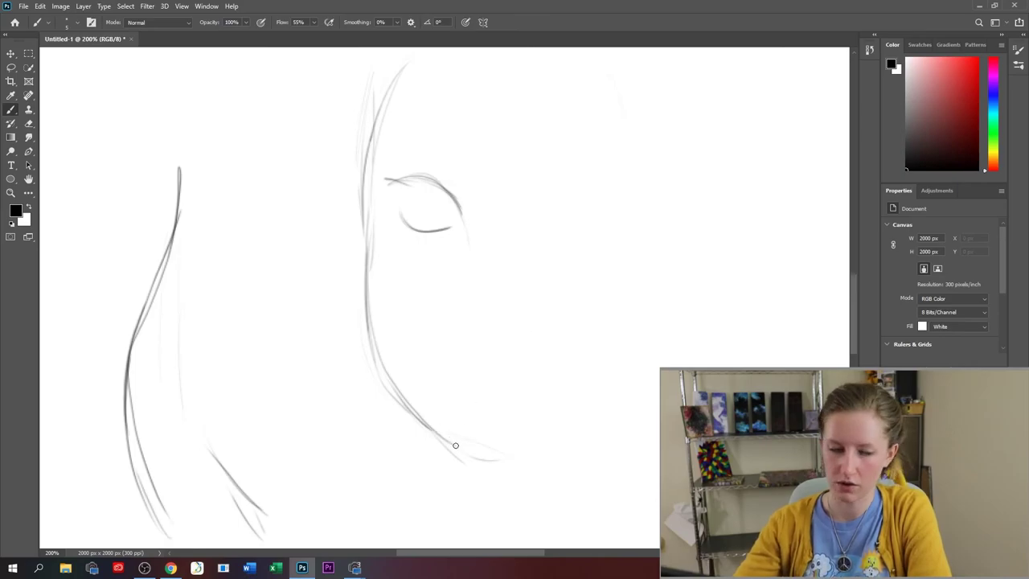
left_click_drag(450, 446, 478, 473)
- Darken the jaw, face outline, and the eye's lids and corners
mouse_move(525, 498)
left_mouse_down()
mouse_move(426, 434)
mouse_move(369, 354)
mouse_move(368, 237)
mouse_move(371, 383)
left_mouse_up()
left_click_drag(370, 238, 370, 173)
left_click_drag(370, 213, 384, 93)
mouse_move(404, 177)
left_mouse_down()
mouse_move(492, 168)
mouse_move(481, 188)
mouse_move(447, 191)
mouse_move(460, 195)
mouse_move(392, 182)
mouse_move(456, 232)
left_mouse_up()
mouse_move(455, 195)
left_mouse_down()
mouse_move(467, 233)
mouse_move(480, 236)
left_mouse_up()
mouse_move(461, 196)
left_mouse_down()
mouse_move(489, 259)
mouse_move(485, 248)
mouse_move(433, 233)
mouse_move(492, 264)
mouse_move(411, 231)
left_mouse_up()
left_click_drag(394, 193, 403, 234)
left_click_drag(378, 183, 419, 192)
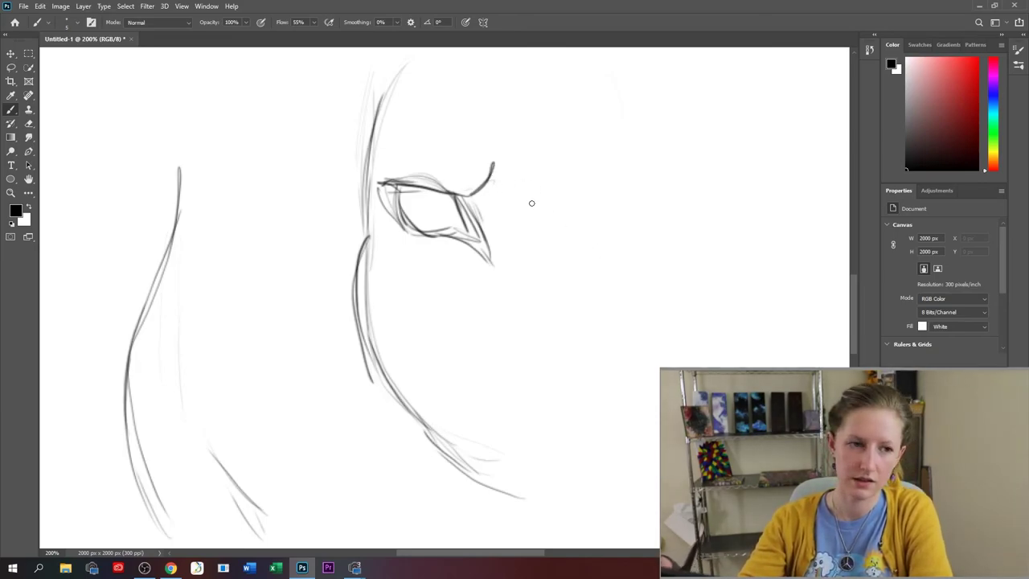
- Draw a line right of the eye, then scroll to a blank canvas area
left_click_drag(532, 164, 562, 275)
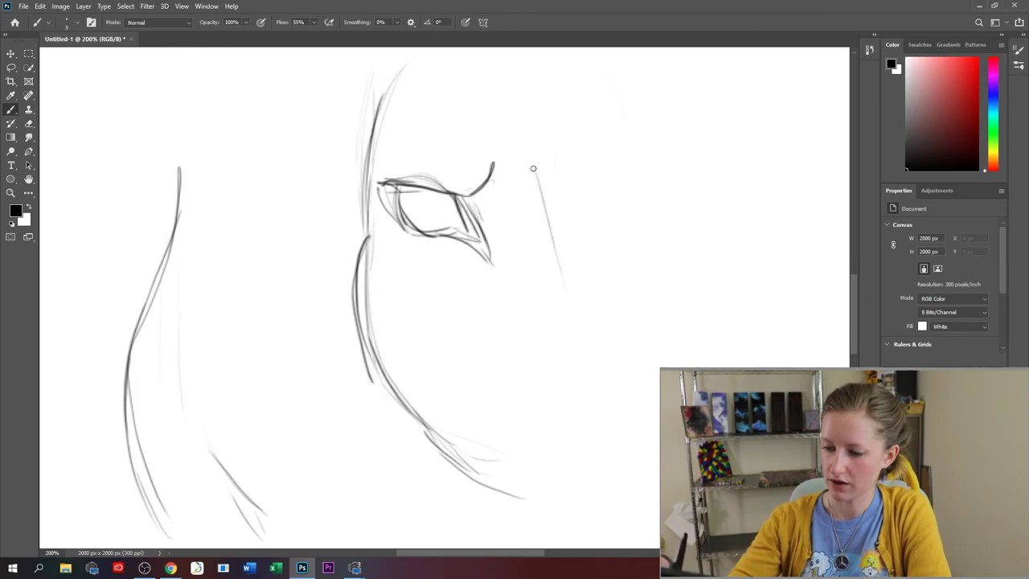
left_click_drag(575, 352, 586, 453)
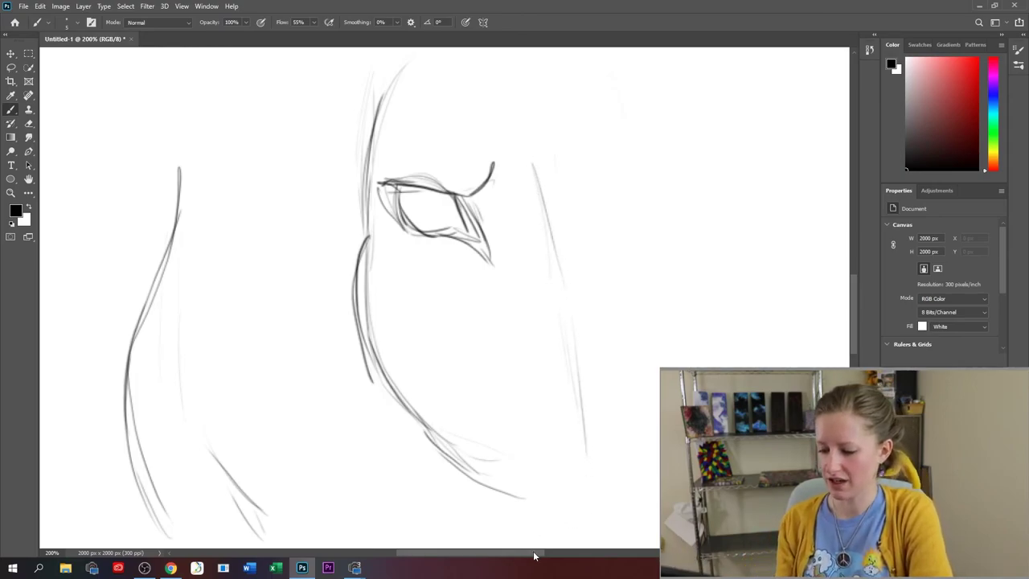
mouse_move(534, 555)
left_mouse_down()
mouse_move(636, 565)
mouse_move(635, 540)
left_mouse_up()
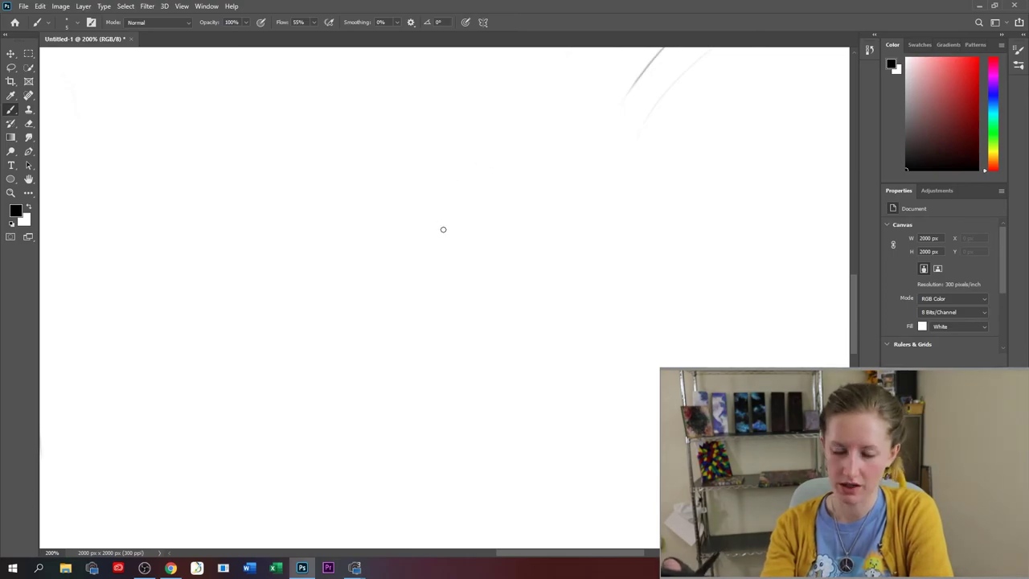
- Draw a light circle for the squirrel's head and sketch its tall ears
mouse_move(494, 168)
left_mouse_down()
mouse_move(520, 214)
mouse_move(446, 219)
mouse_move(513, 168)
mouse_move(496, 258)
left_mouse_up()
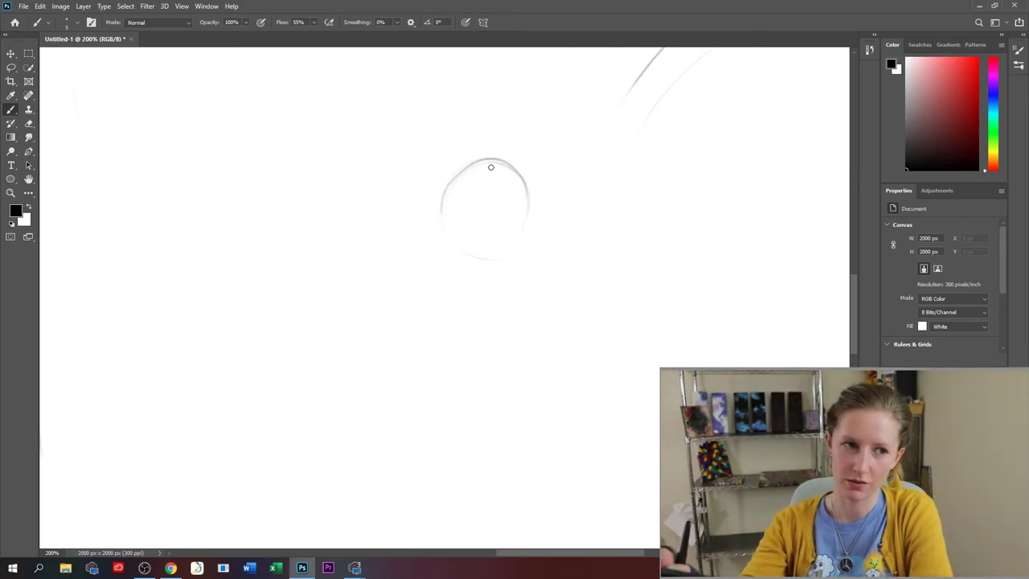
mouse_move(496, 170)
left_mouse_down()
mouse_move(455, 105)
mouse_move(457, 172)
mouse_move(404, 106)
left_mouse_up()
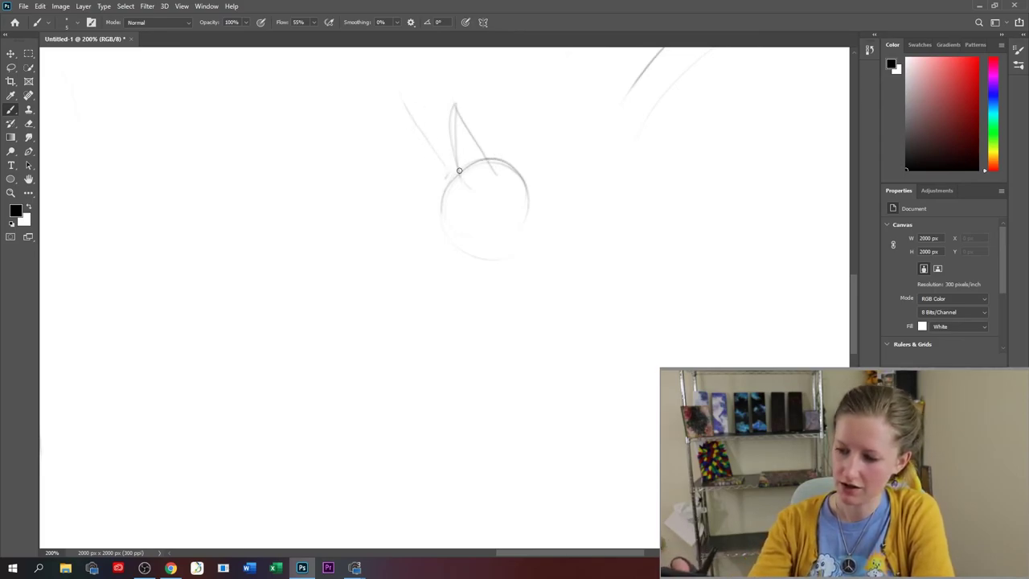
left_click_drag(472, 164, 436, 212)
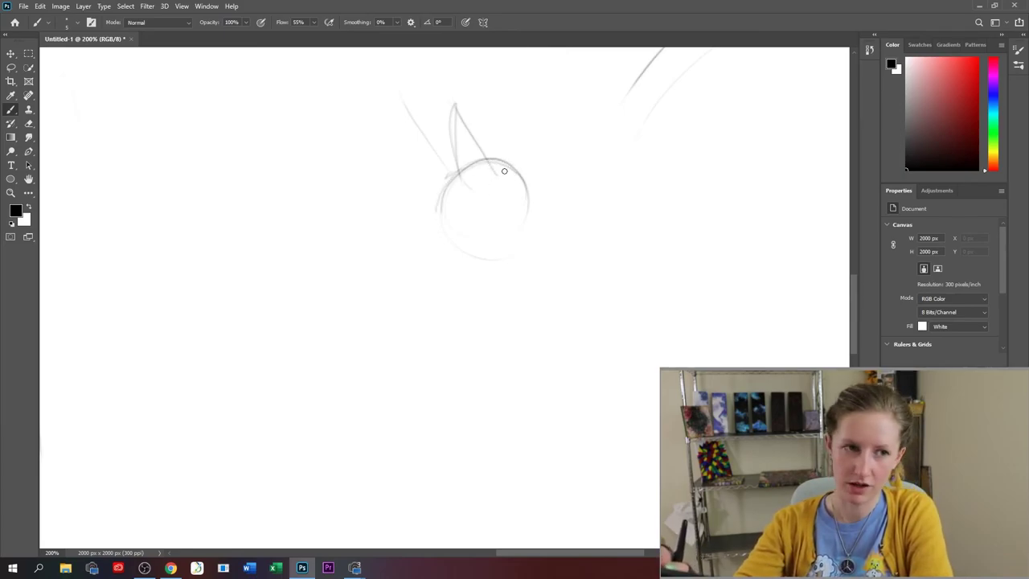
mouse_move(501, 152)
left_mouse_down()
mouse_move(501, 178)
mouse_move(501, 149)
mouse_move(477, 123)
left_mouse_up()
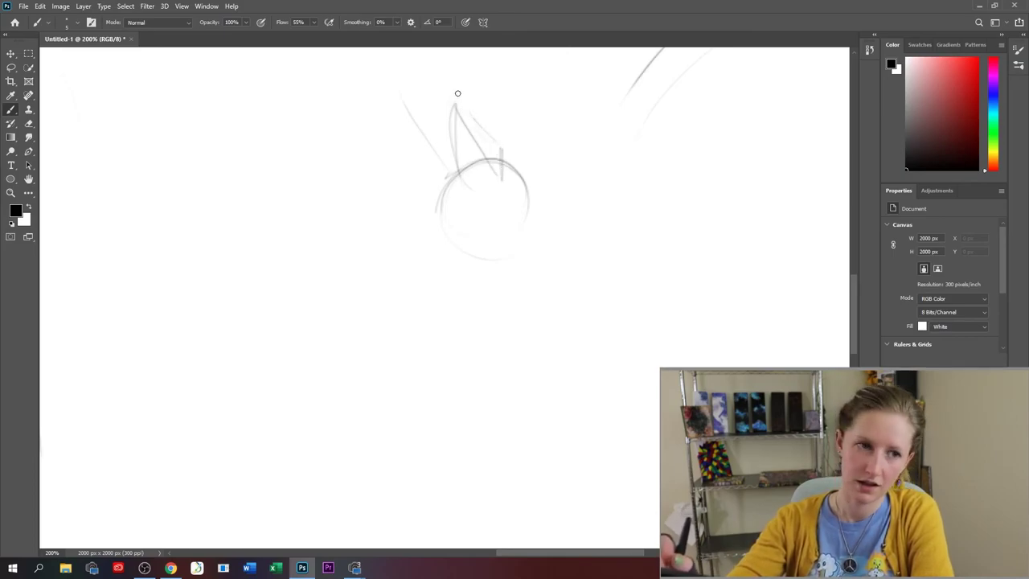
mouse_move(467, 107)
left_mouse_down()
mouse_move(455, 94)
mouse_move(487, 182)
mouse_move(478, 151)
mouse_move(499, 143)
left_mouse_up()
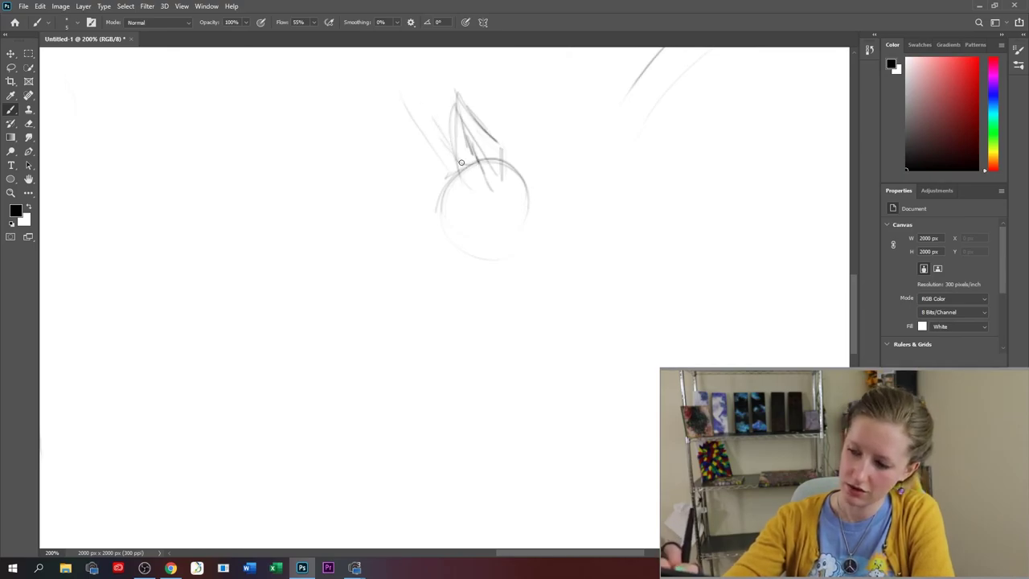
mouse_move(460, 165)
left_mouse_down()
mouse_move(426, 119)
mouse_move(427, 149)
mouse_move(443, 171)
mouse_move(556, 192)
mouse_move(535, 221)
mouse_move(551, 222)
mouse_move(531, 218)
mouse_move(537, 238)
mouse_move(521, 240)
mouse_move(535, 242)
mouse_move(509, 253)
mouse_move(518, 217)
mouse_move(513, 232)
mouse_move(473, 254)
mouse_move(509, 247)
left_mouse_up()
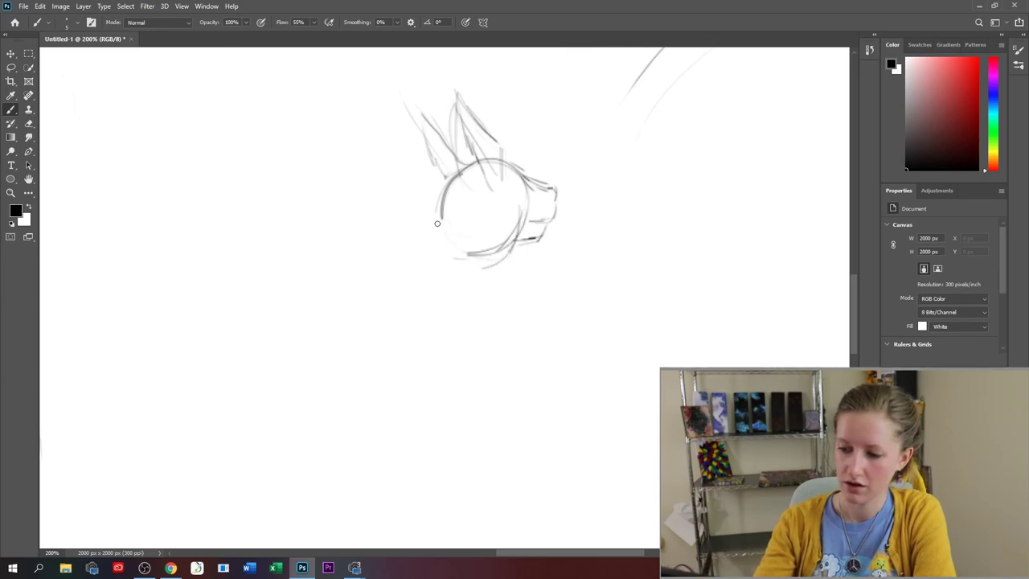
- Sketch the neck, chest and front paw, then the back curve and belly
left_click_drag(416, 232, 441, 212)
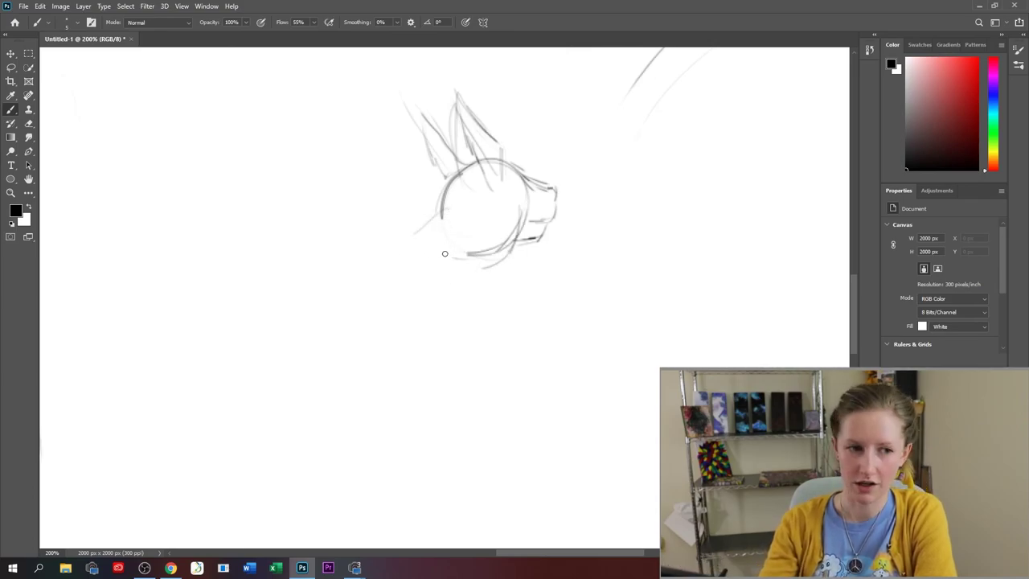
left_click_drag(434, 292, 462, 309)
mouse_move(420, 273)
left_mouse_down()
mouse_move(479, 312)
mouse_move(464, 279)
mouse_move(501, 293)
mouse_move(536, 322)
mouse_move(522, 352)
mouse_move(524, 323)
mouse_move(500, 320)
mouse_move(512, 297)
mouse_move(470, 279)
mouse_move(479, 286)
mouse_move(438, 276)
mouse_move(424, 288)
mouse_move(422, 277)
left_mouse_up()
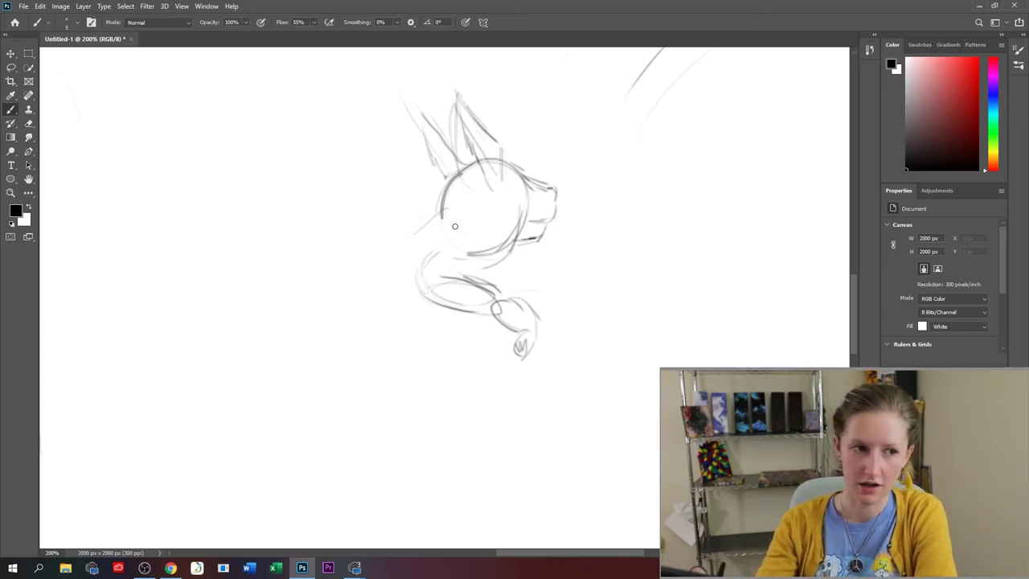
mouse_move(383, 308)
left_mouse_down()
mouse_move(432, 330)
mouse_move(396, 237)
mouse_move(494, 229)
mouse_move(303, 333)
left_mouse_up()
mouse_move(334, 299)
left_mouse_down()
mouse_move(309, 346)
mouse_move(315, 392)
left_mouse_up()
left_click_drag(418, 384, 321, 402)
- Darken the belly outline and draw the large bushy tail on the left
mouse_move(305, 338)
left_mouse_down()
mouse_move(338, 413)
mouse_move(438, 368)
left_mouse_up()
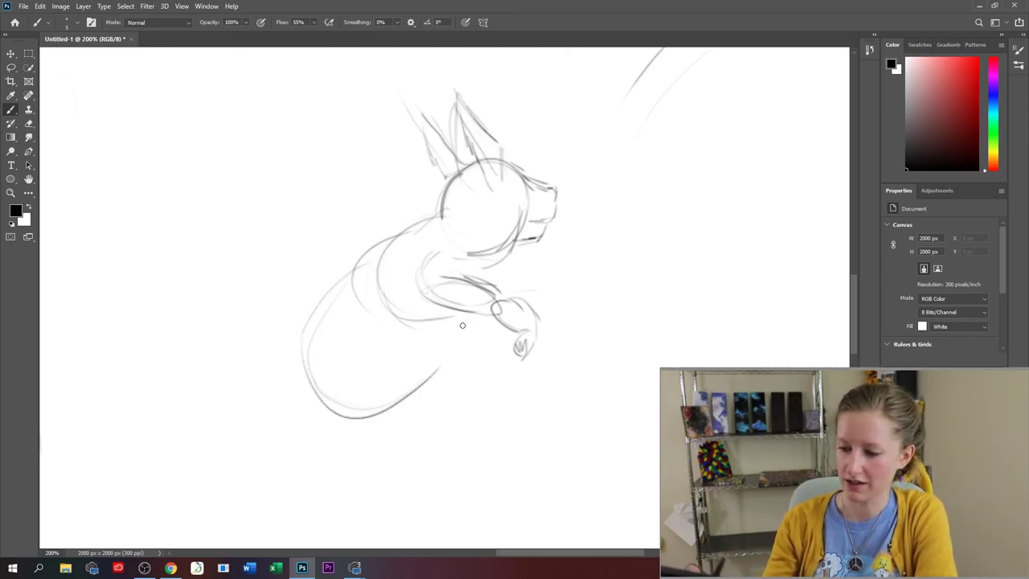
mouse_move(289, 362)
left_mouse_down()
mouse_move(261, 349)
mouse_move(157, 351)
left_mouse_up()
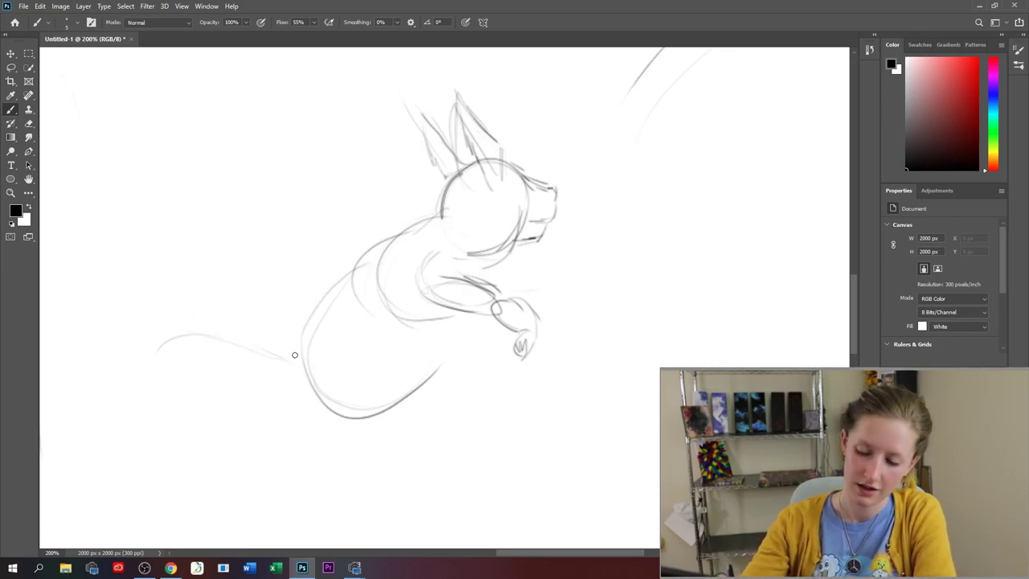
mouse_move(271, 341)
left_mouse_down()
mouse_move(221, 432)
mouse_move(303, 424)
left_mouse_up()
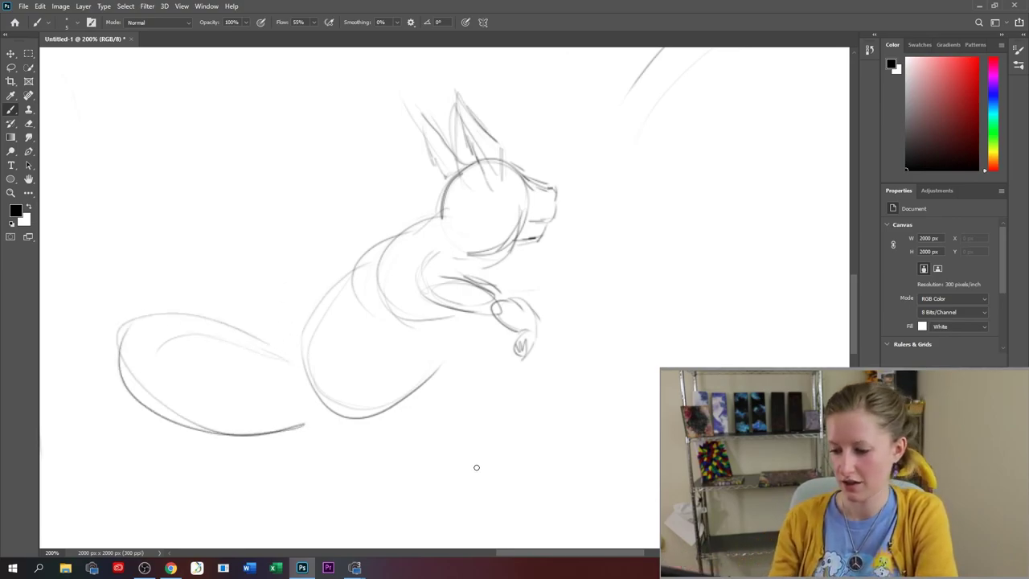
mouse_move(446, 332)
left_mouse_down()
mouse_move(442, 377)
mouse_move(367, 405)
left_mouse_up()
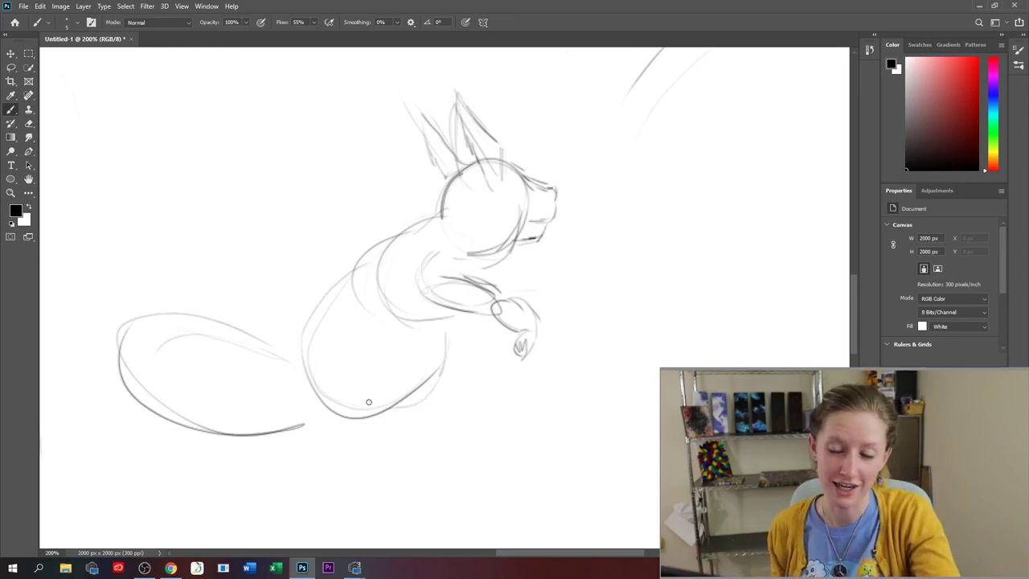
- Zoom out to 50% with Ctrl+minus, scroll to the sheet's top, and add a stroke by the horse head
key("ctrl+plus")
key("ctrl+plus")
key("ctrl+minus")
key("ctrl+minus")
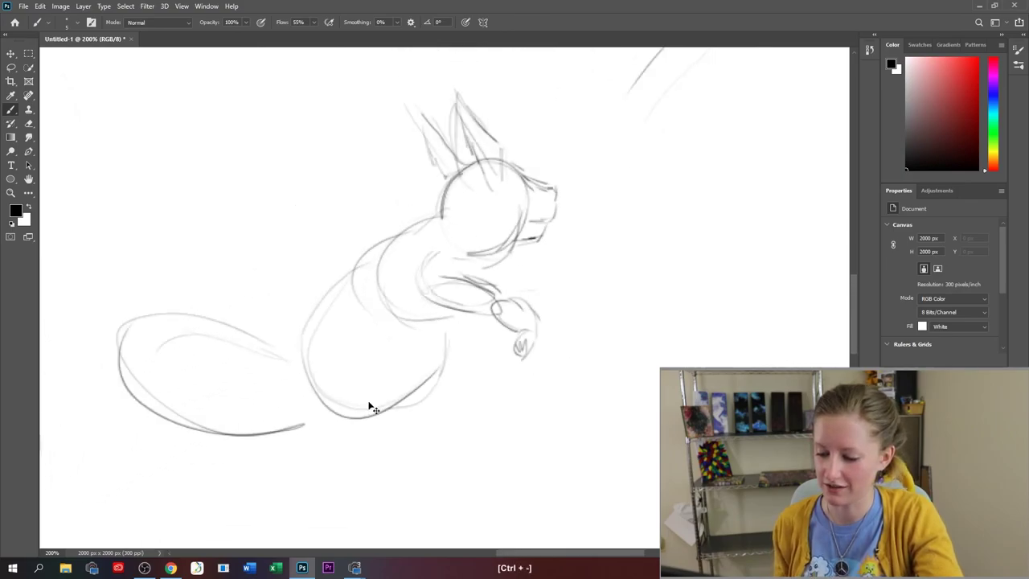
key("ctrl+minus")
key("ctrl+minus")
key("ctrl+minus")
key("ctrl+minus")
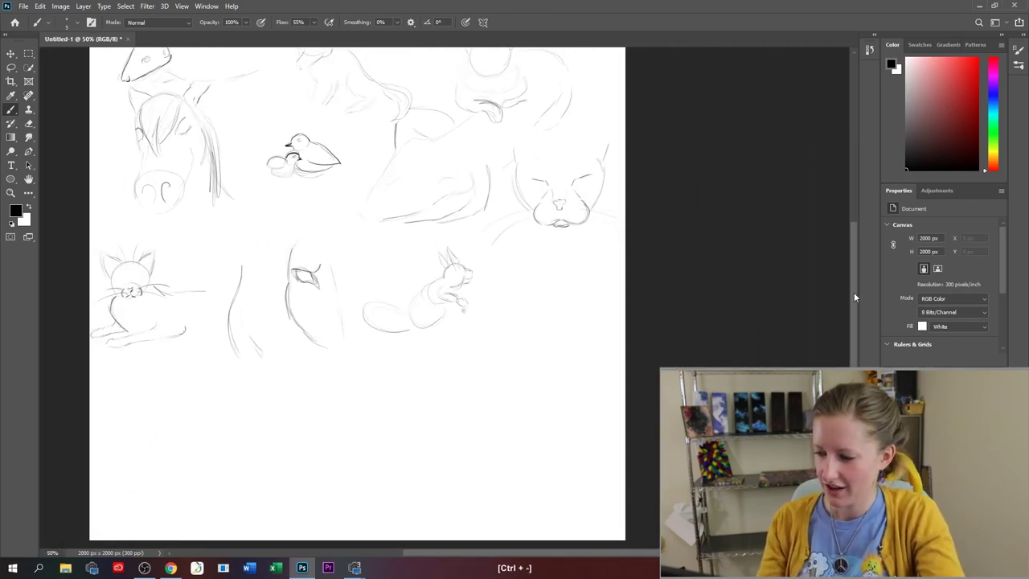
mouse_move(854, 292)
left_mouse_down()
mouse_move(860, 265)
mouse_move(860, 278)
left_mouse_up()
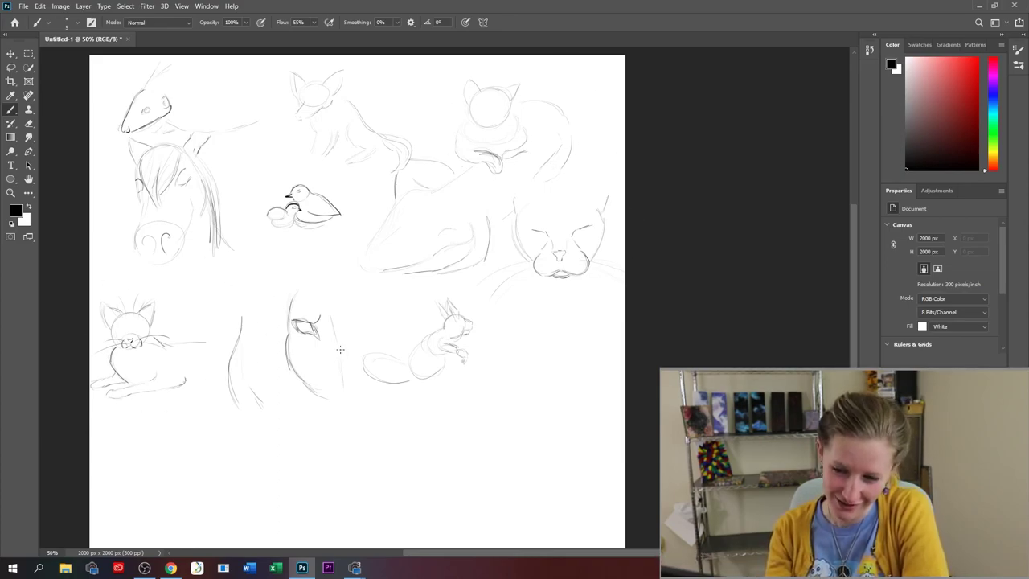
left_click_drag(167, 197, 113, 254)
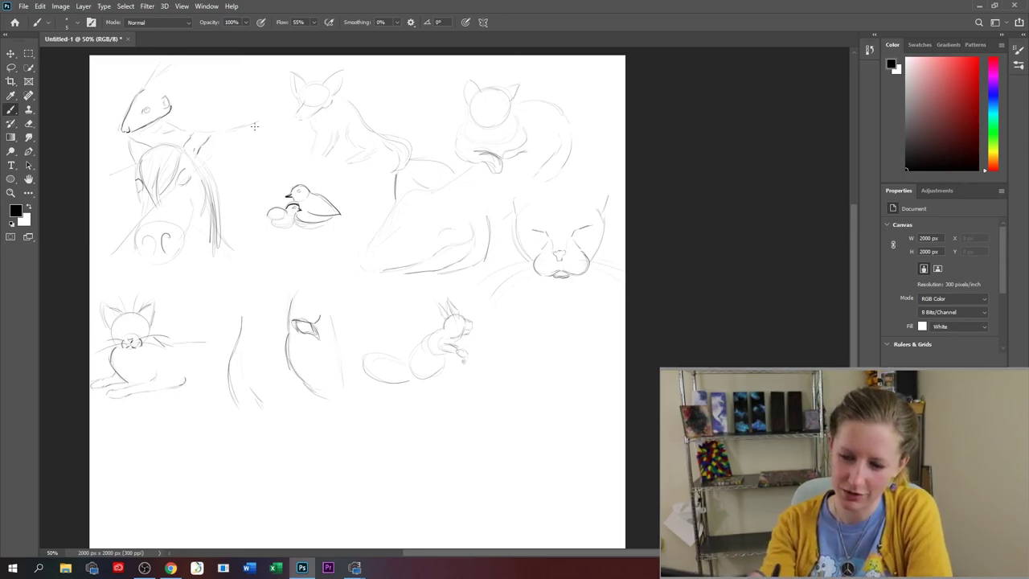
- Scribble over the horse-head sketch and box the lower-middle eye study with rough lines
mouse_move(172, 148)
left_mouse_down()
mouse_move(116, 174)
mouse_move(138, 270)
mouse_move(234, 263)
left_mouse_up()
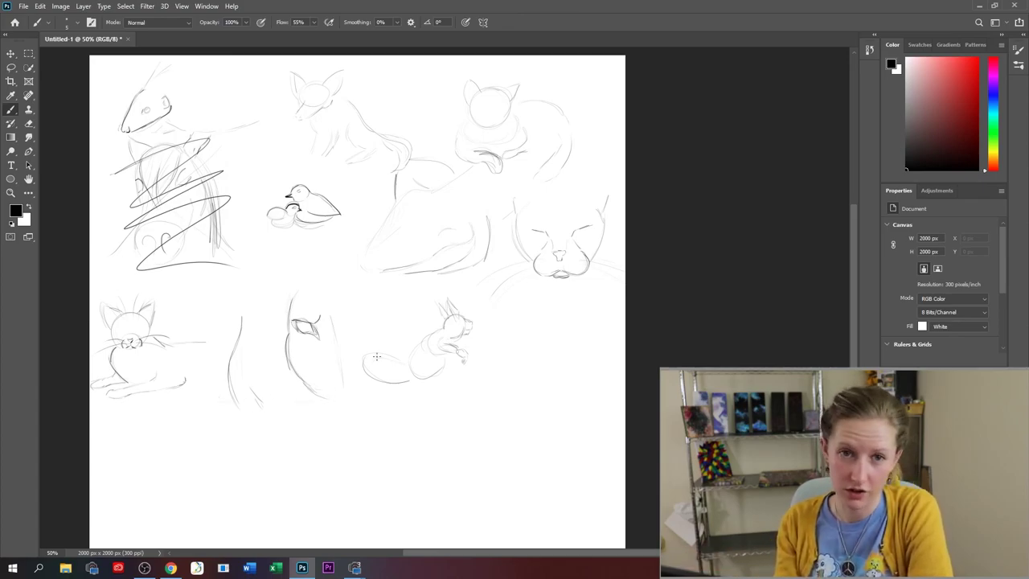
left_click_drag(238, 409, 371, 401)
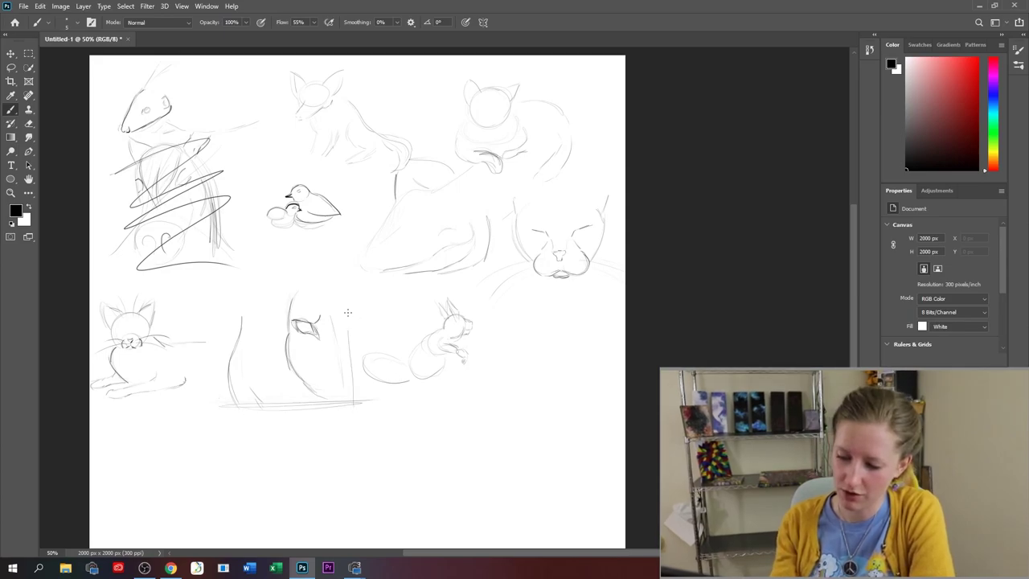
left_click_drag(348, 289, 357, 416)
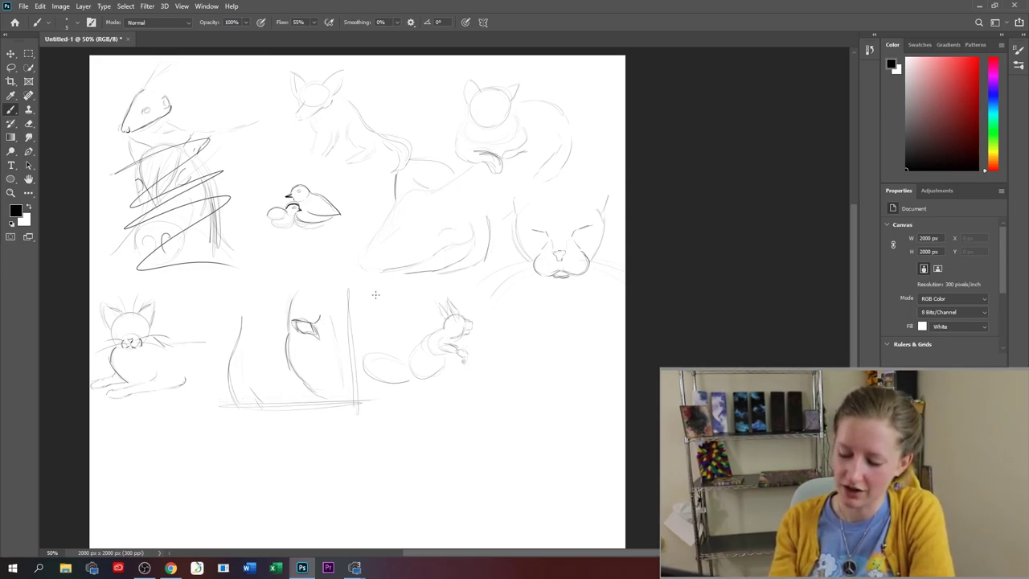
mouse_move(238, 293)
left_mouse_down()
mouse_move(351, 290)
mouse_move(351, 405)
left_mouse_up()
left_click_drag(349, 304, 350, 360)
left_click_drag(324, 408, 193, 412)
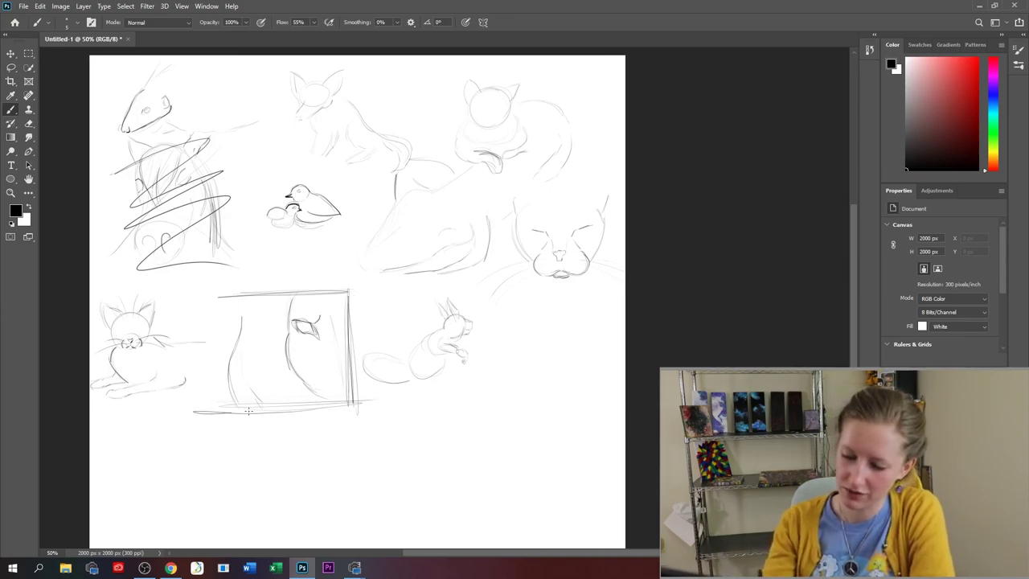